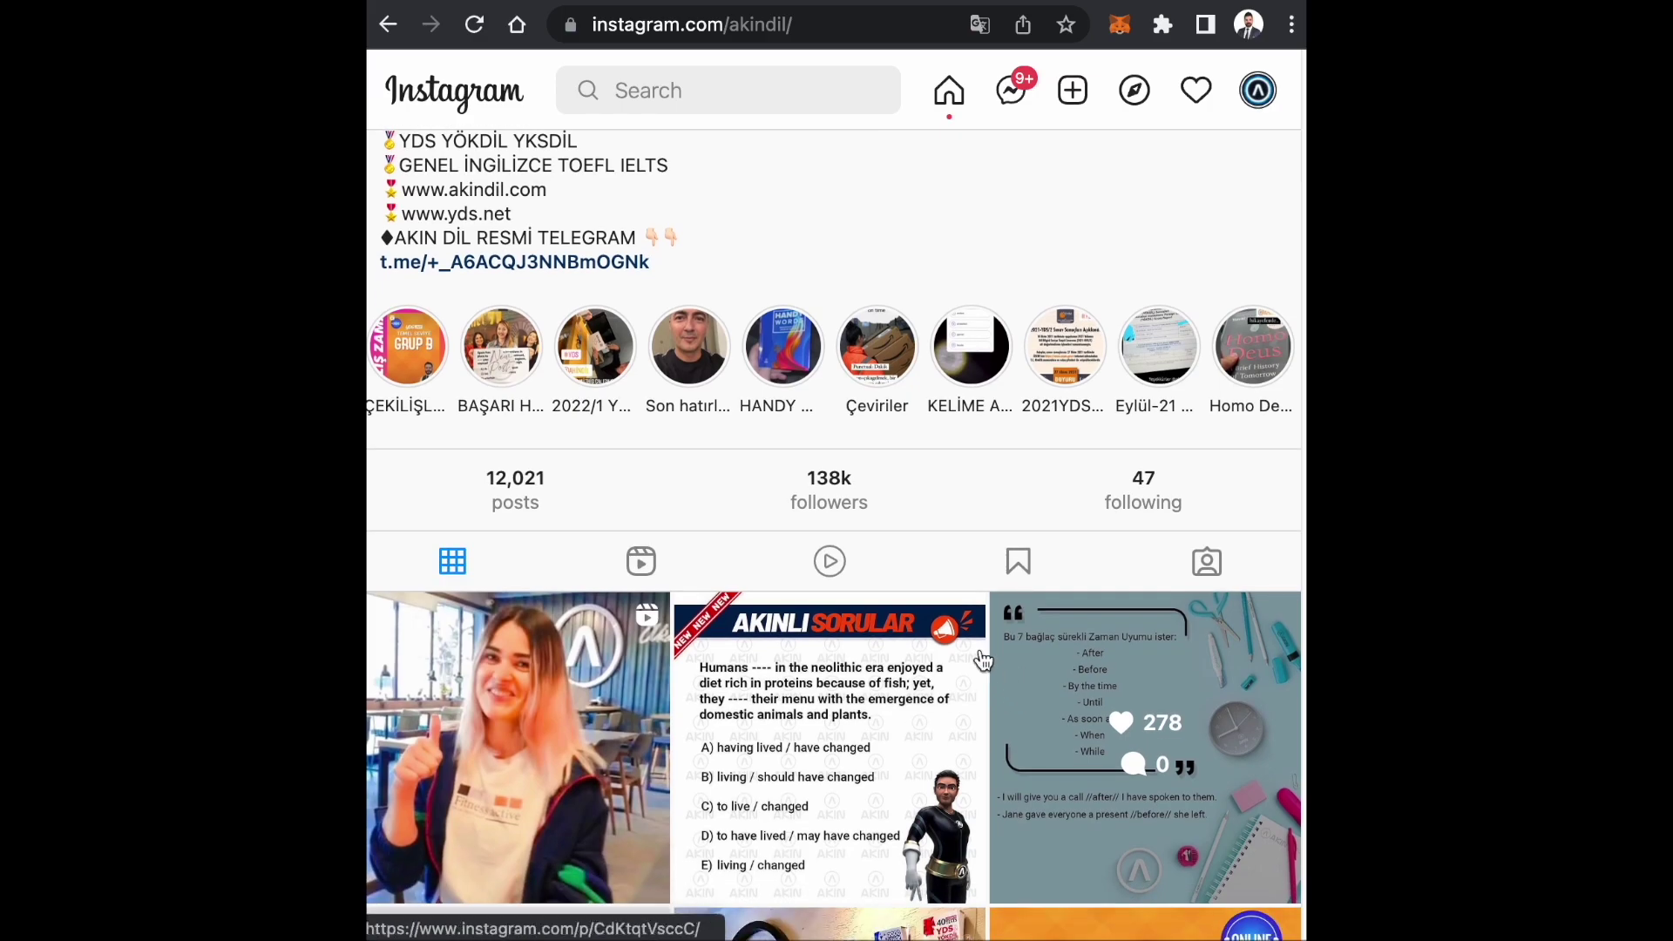
Step: Find the "Temel Seviye Grup B" giveaway reel on the akindil Instagram profile and open it
scroll(872, 604, up, 2)
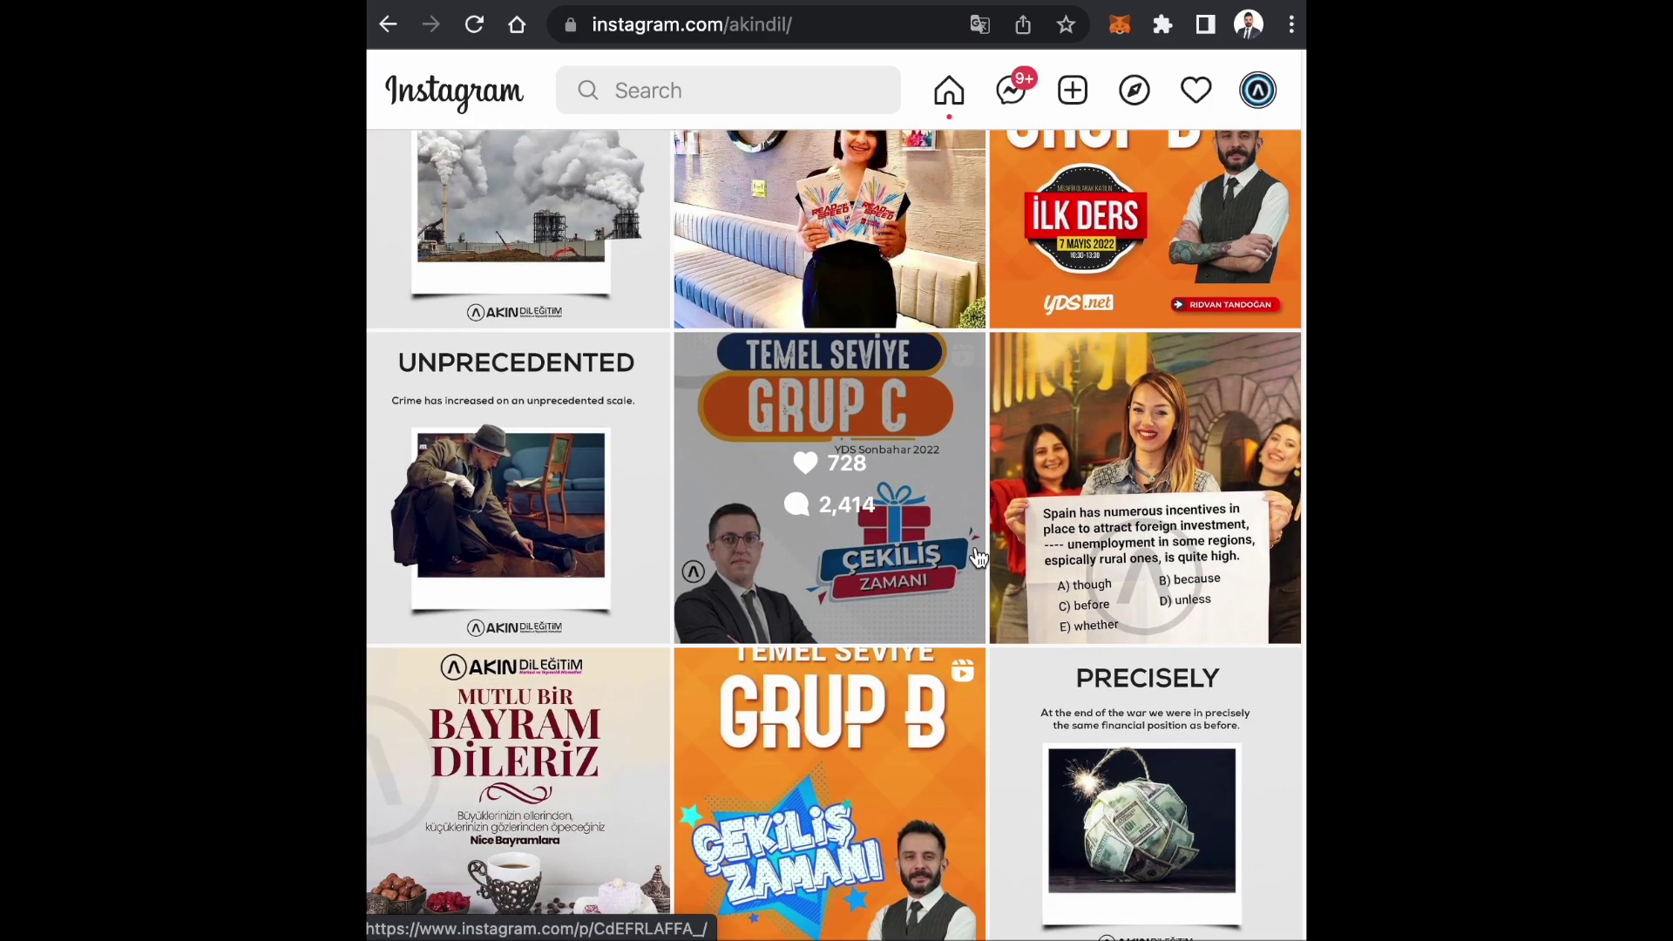
scroll(990, 592, down, 6)
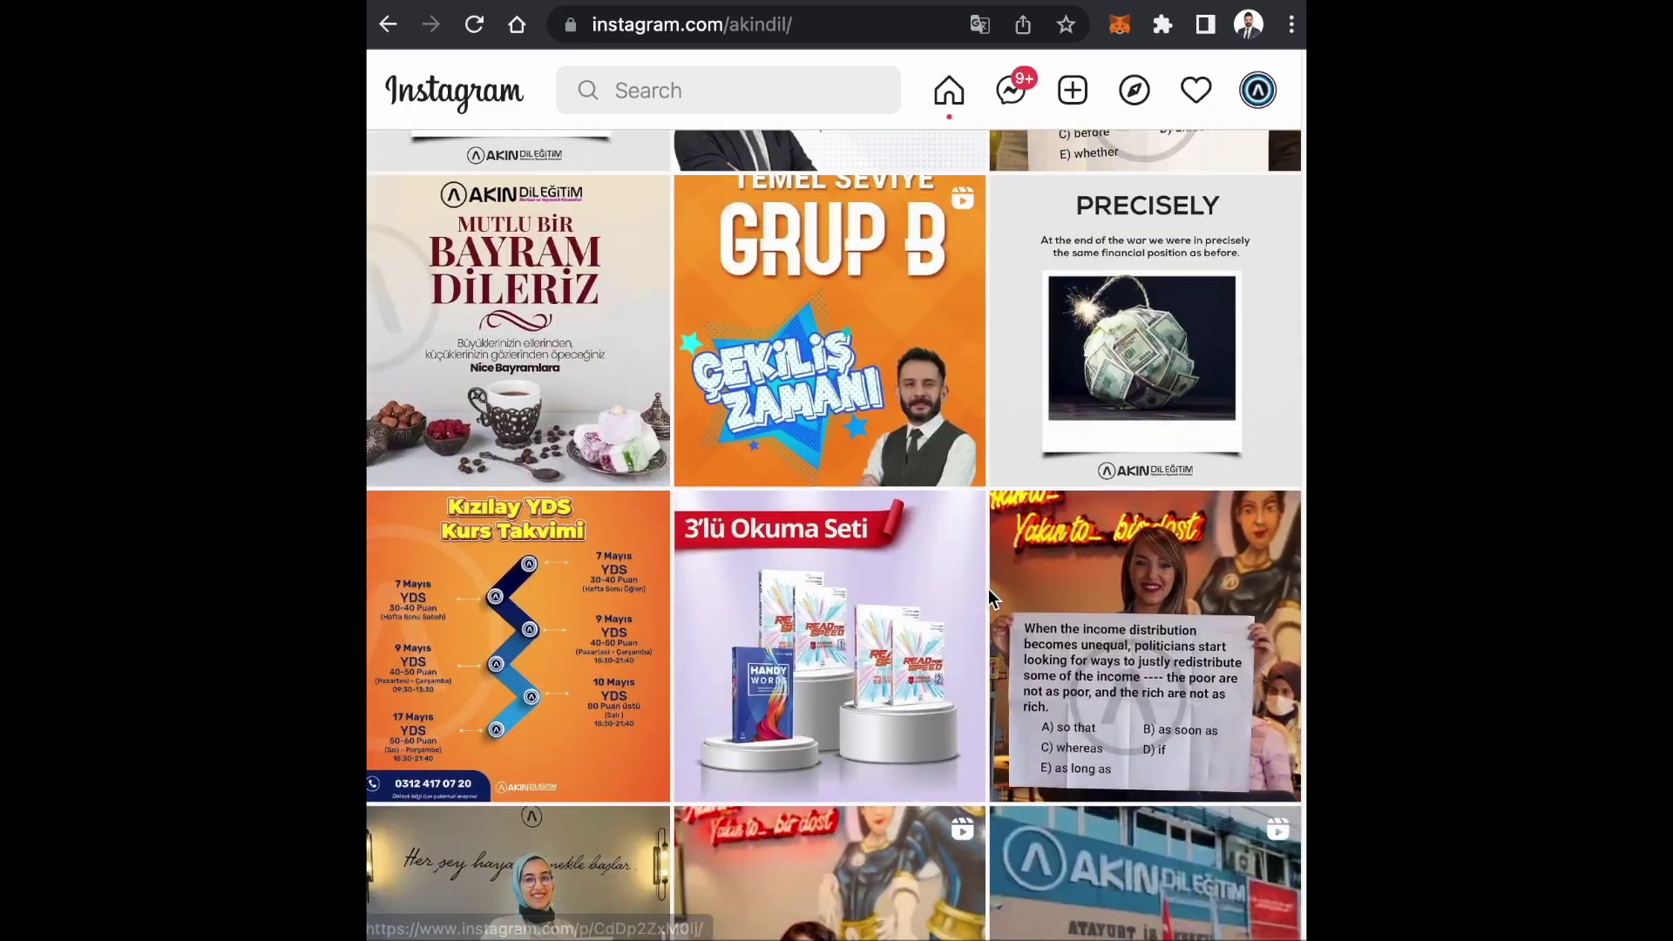
scroll(983, 606, down, 2)
scroll(977, 616, up, 6)
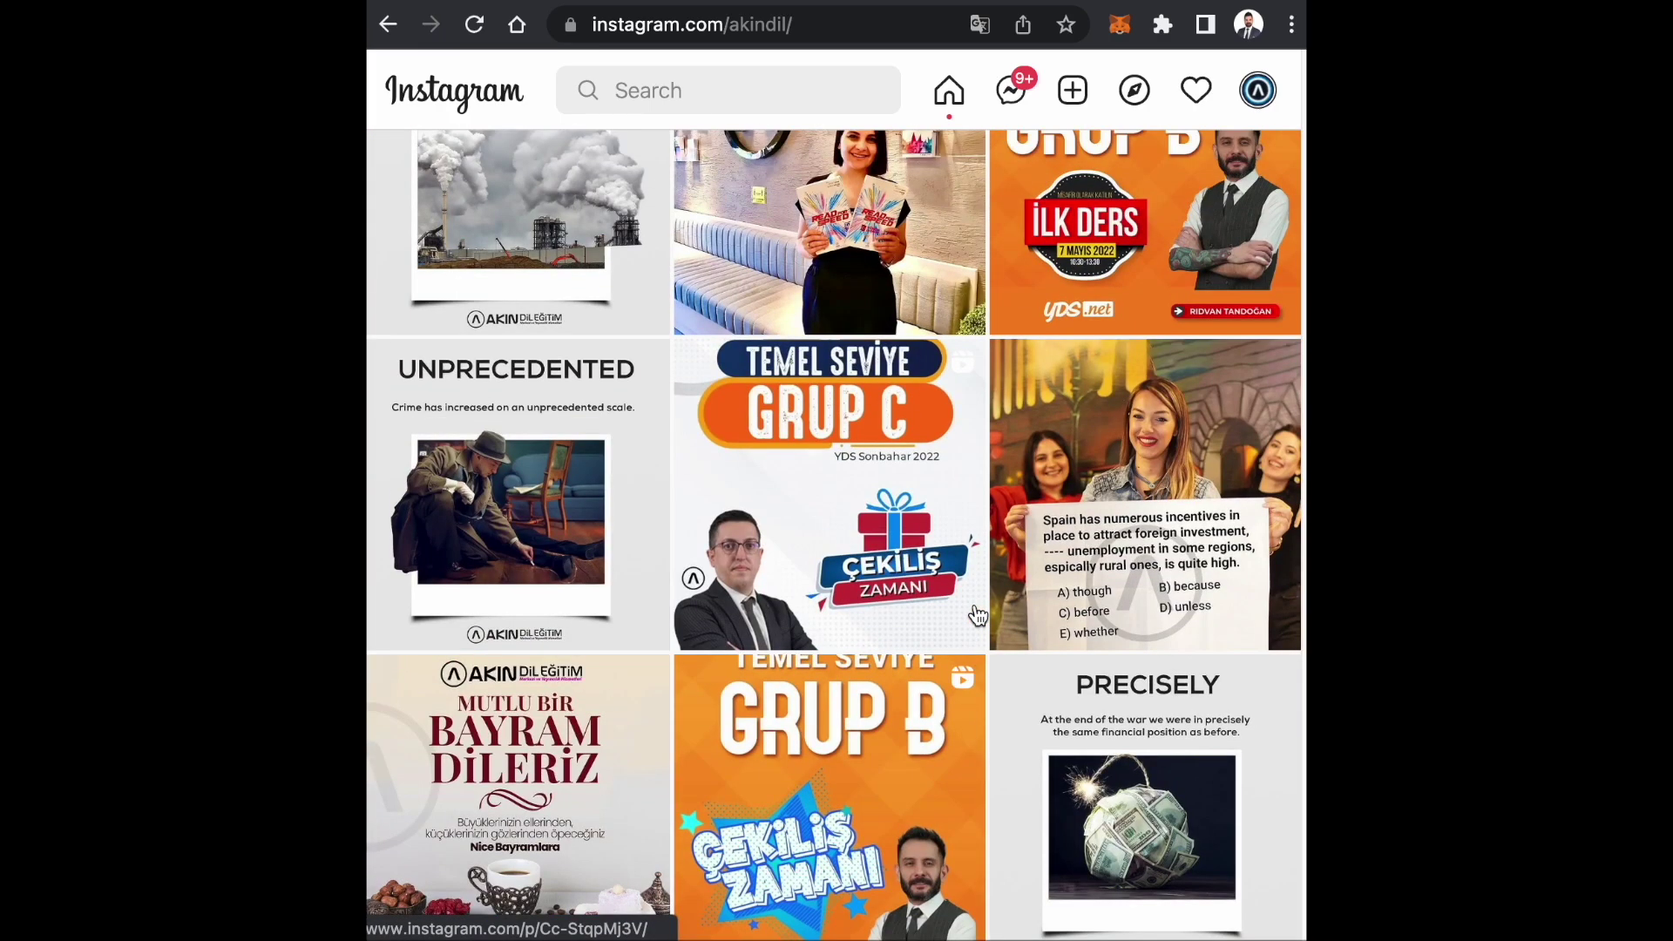
scroll(948, 782, down, 1)
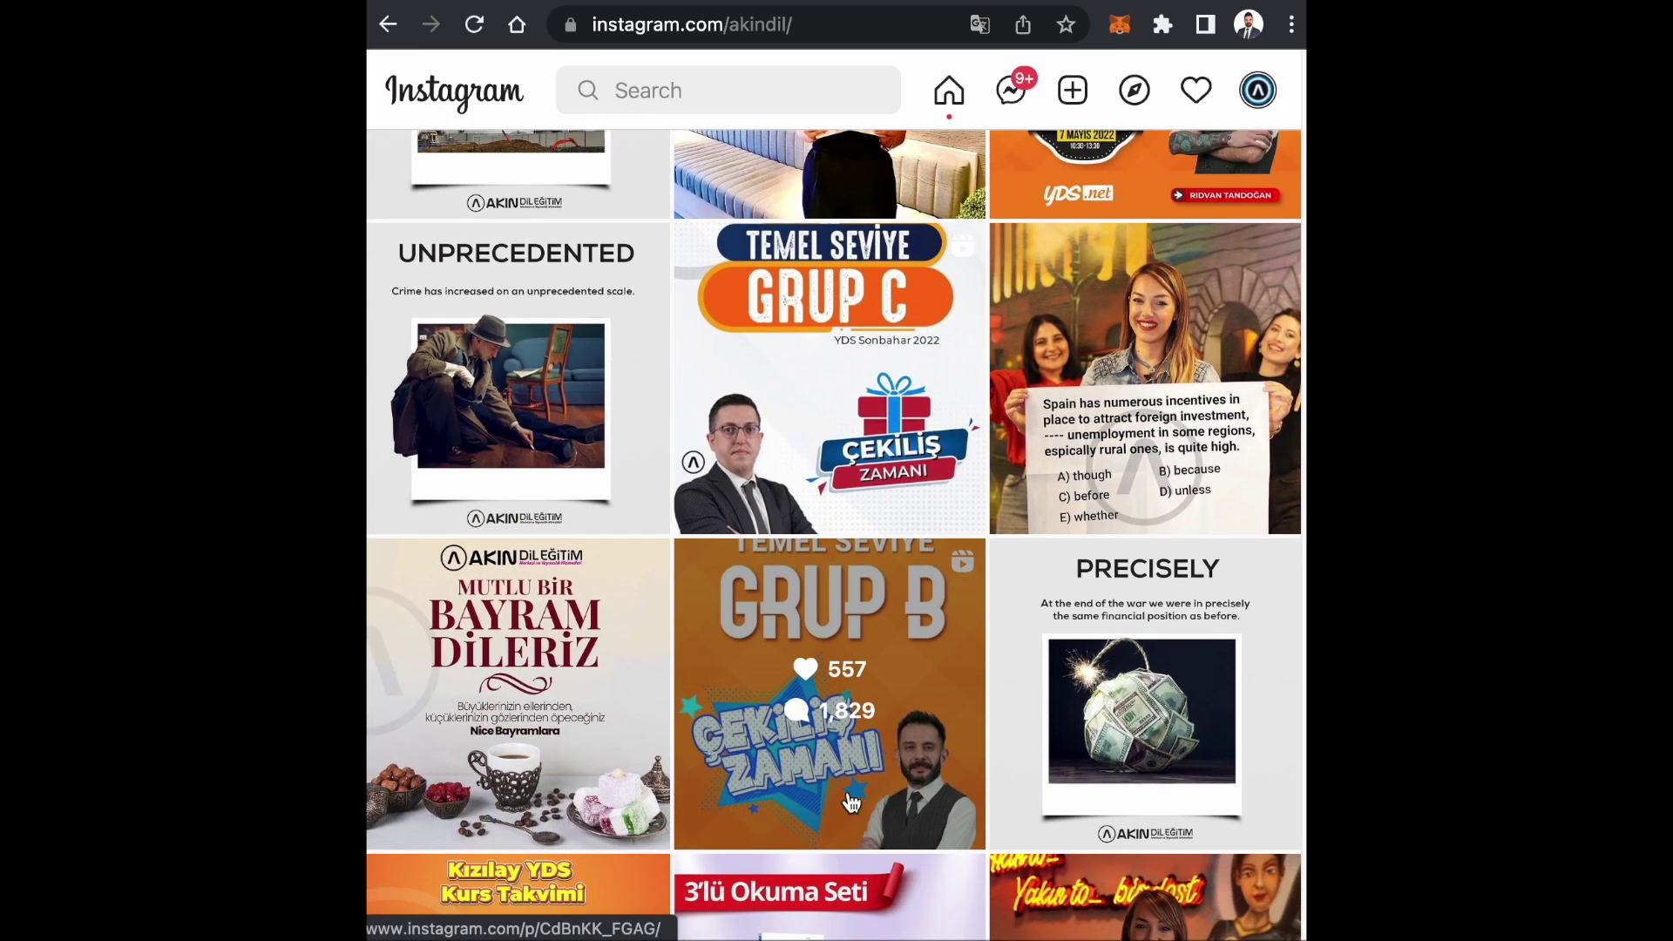
click(913, 724)
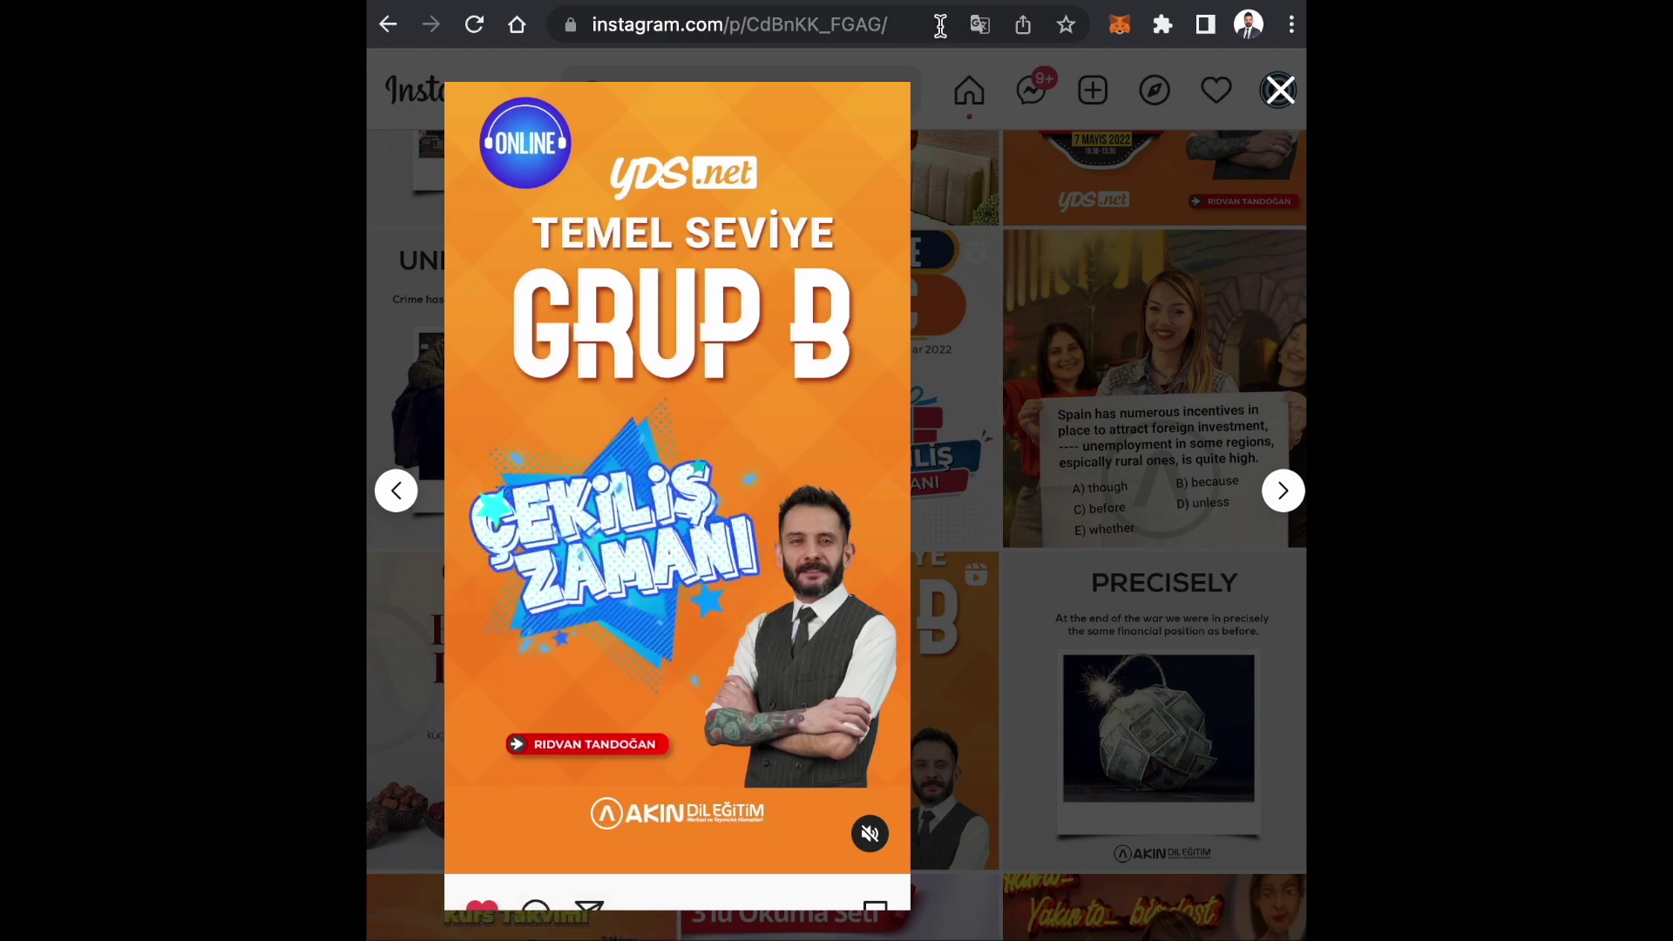
Step: Copy the opened post's web address and paste it as the first Instagram post address in the cekilissitesi.com giveaway form
click(815, 34)
key(ctrl+c)
key(ctrl+Tab)
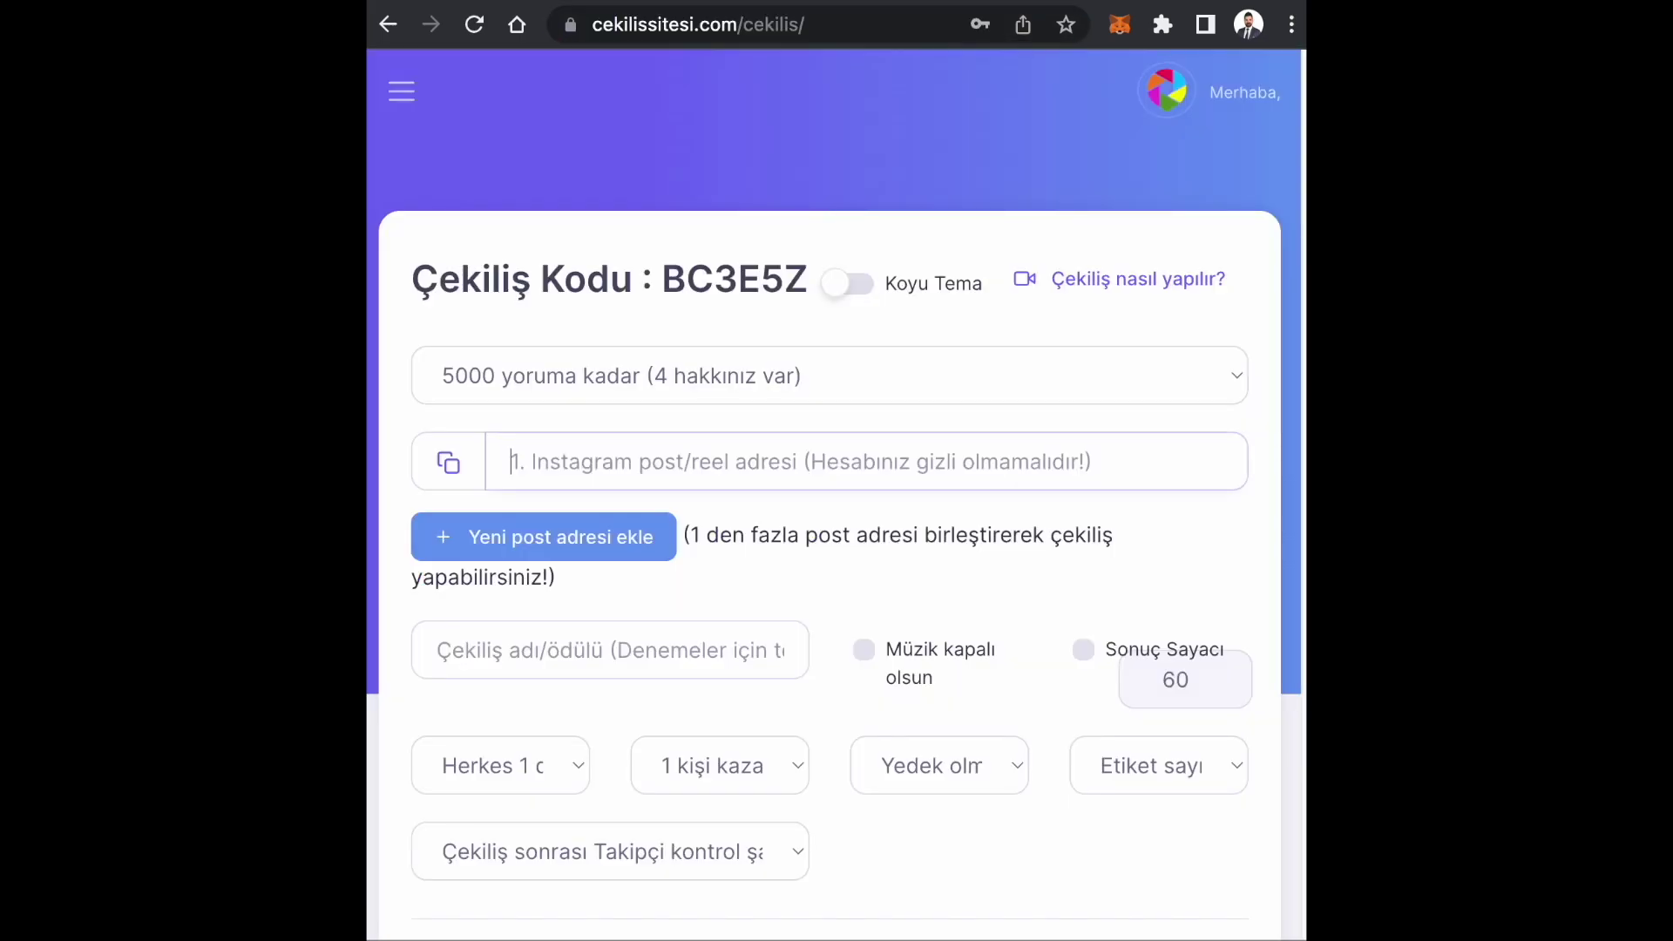
click(627, 462)
key(ctrl+v)
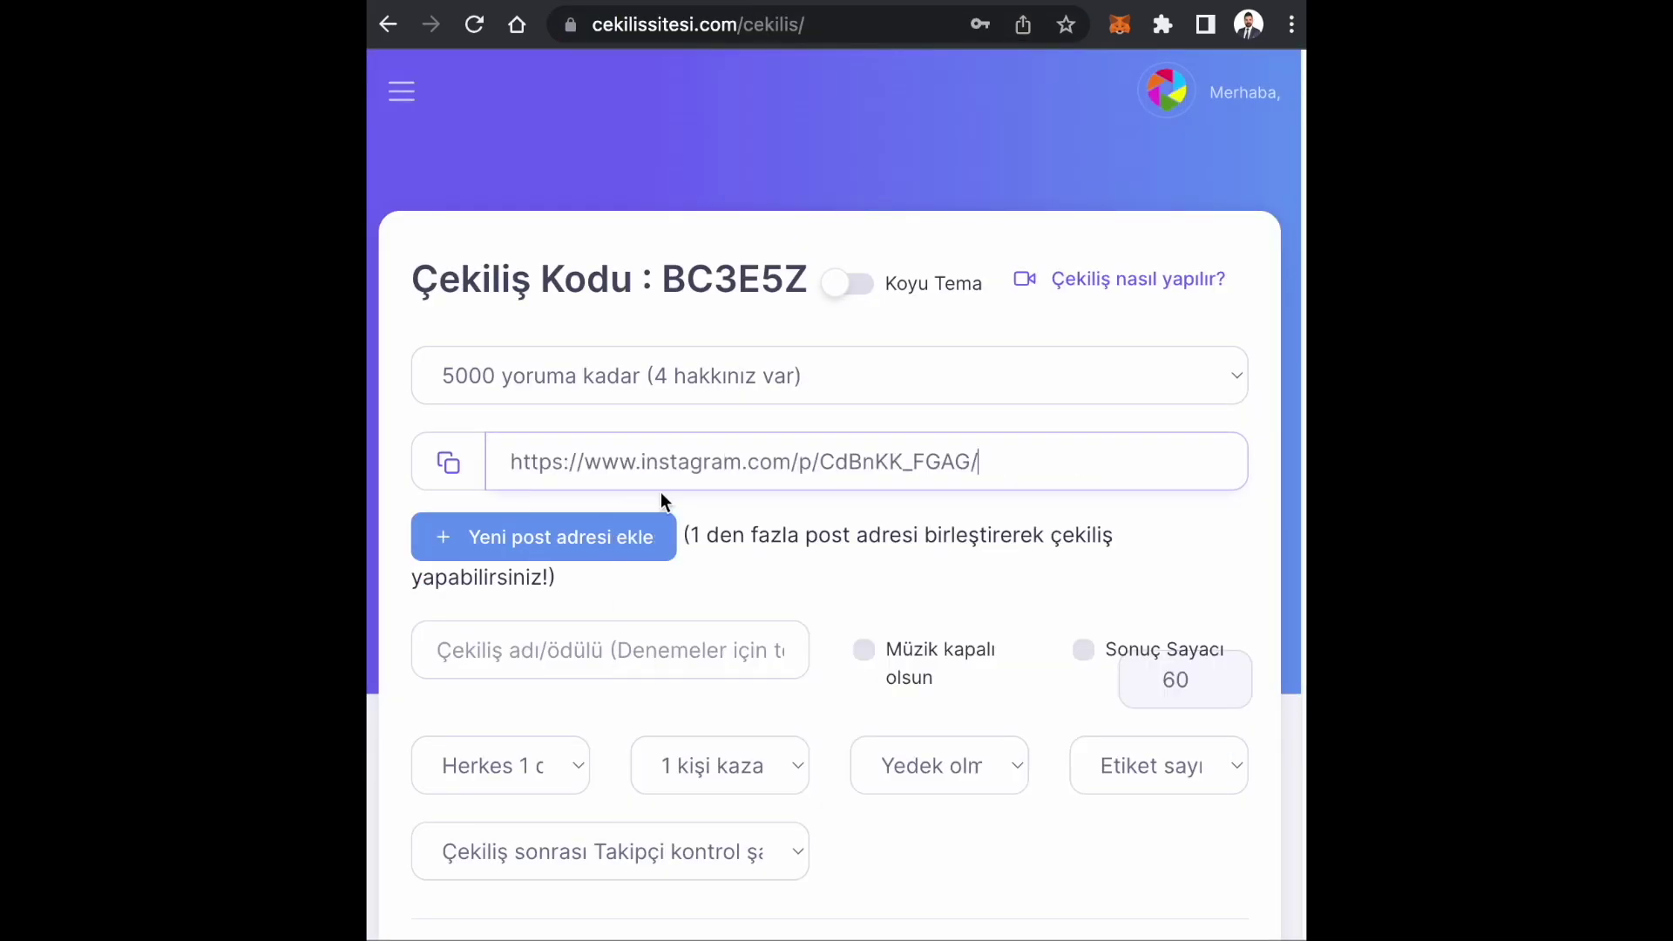
Step: Name the giveaway "onlıne grup b çekilişi"
click(603, 626)
text(on)
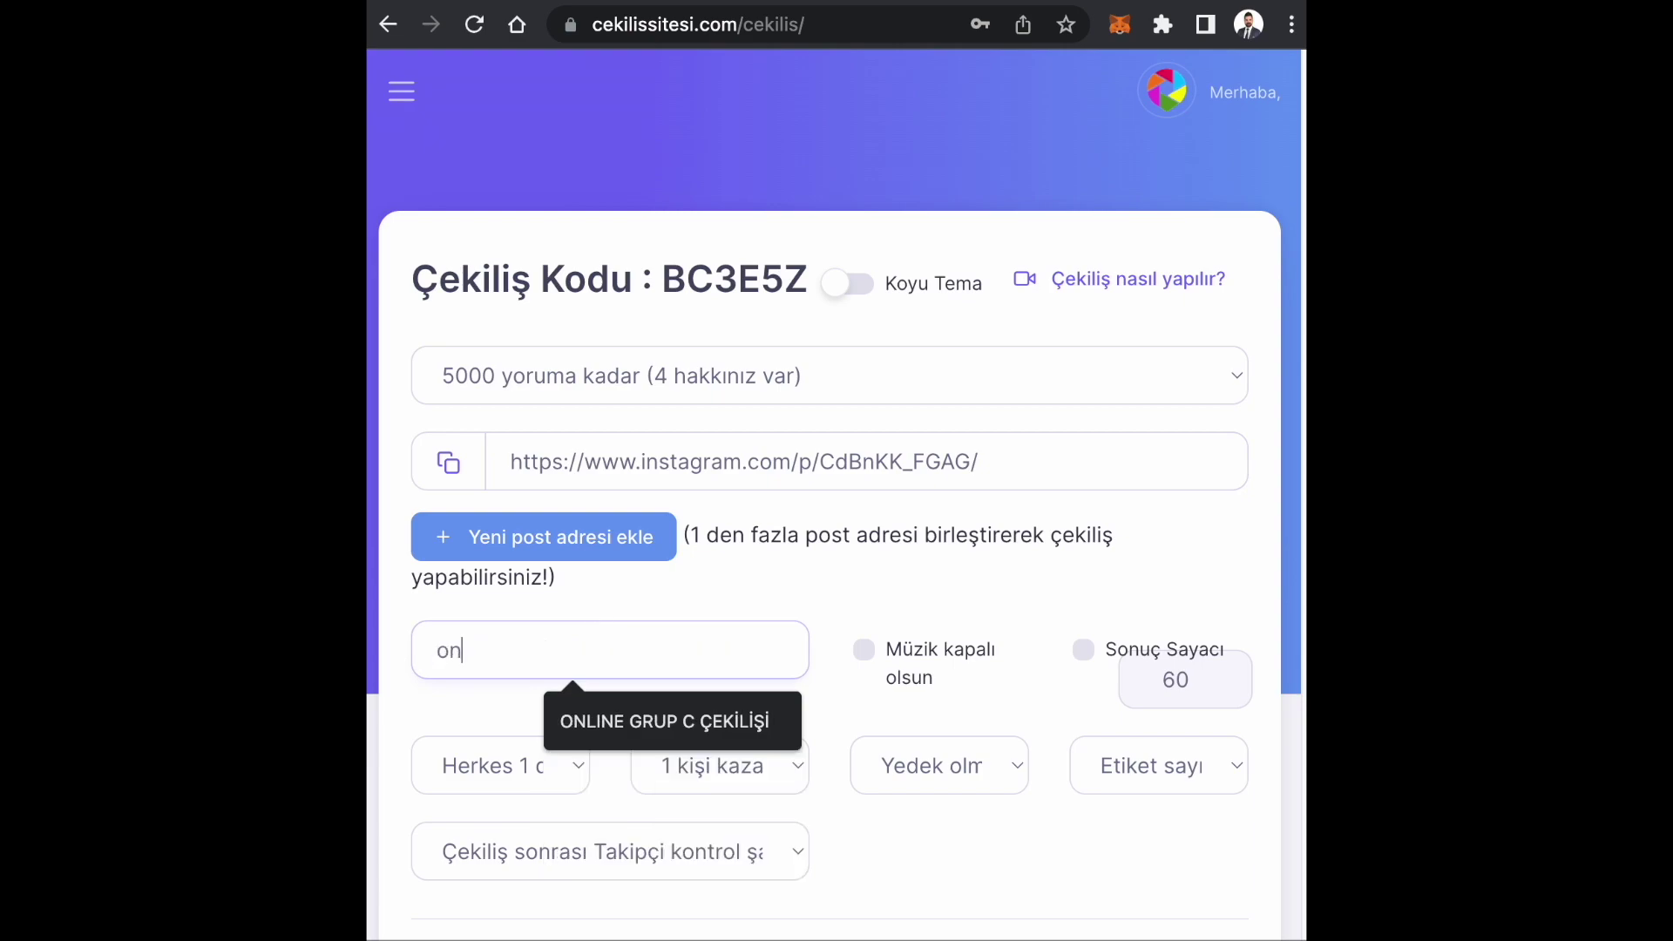
text(line grub b)
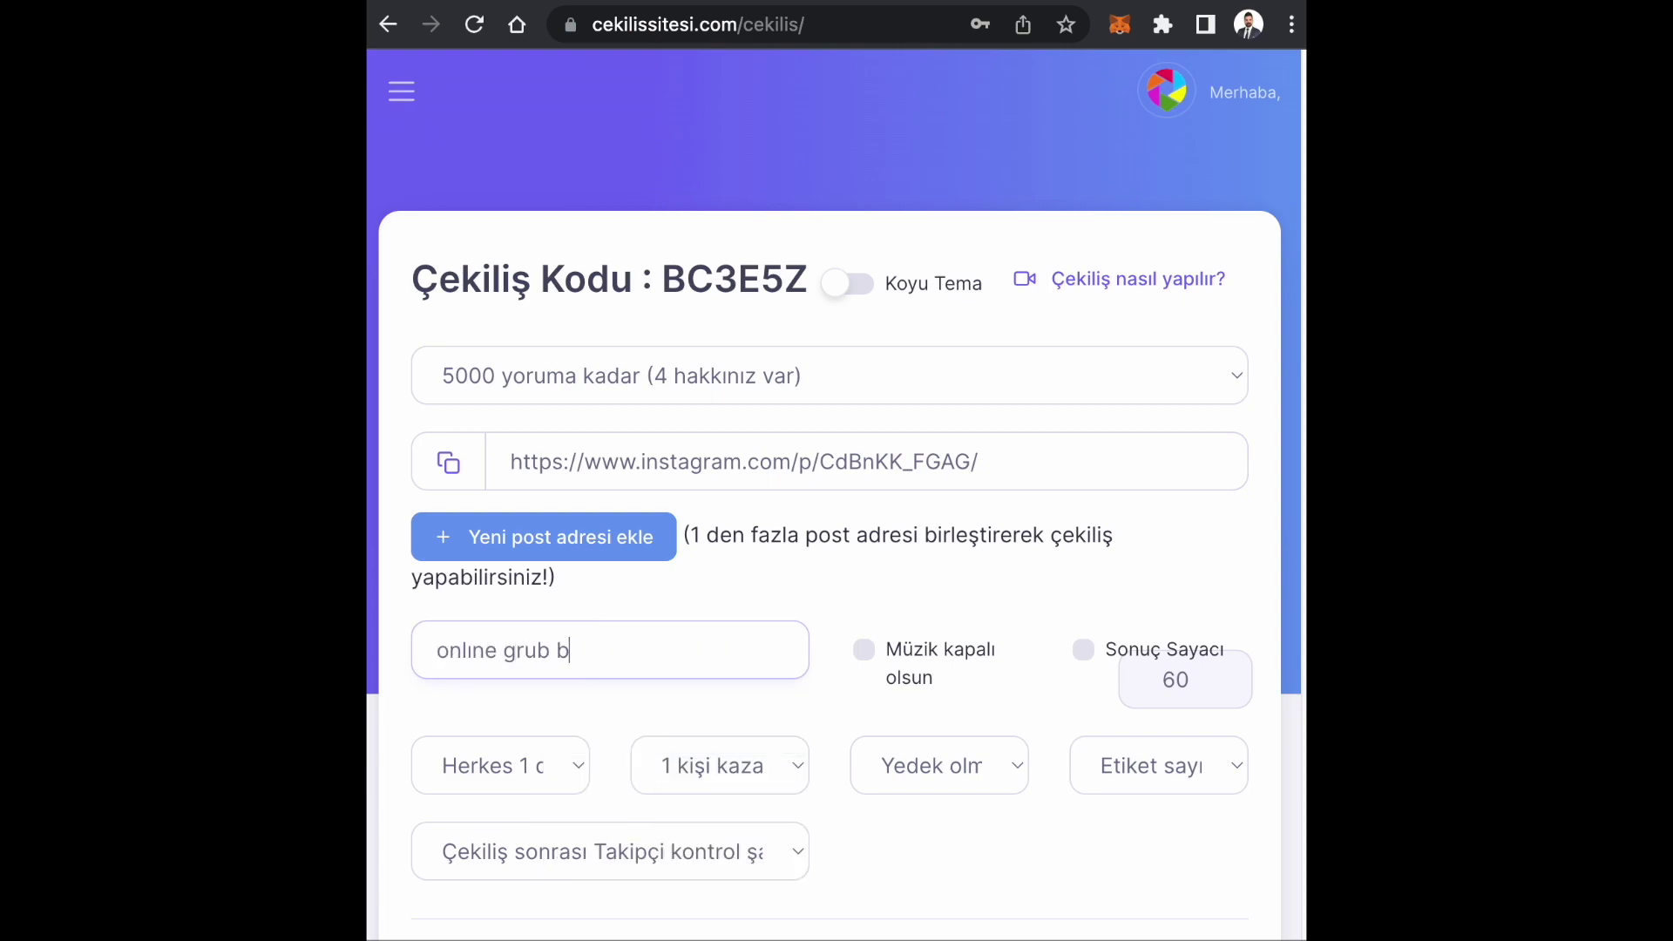
text( çekilişi)
scroll(637, 584, down, 1)
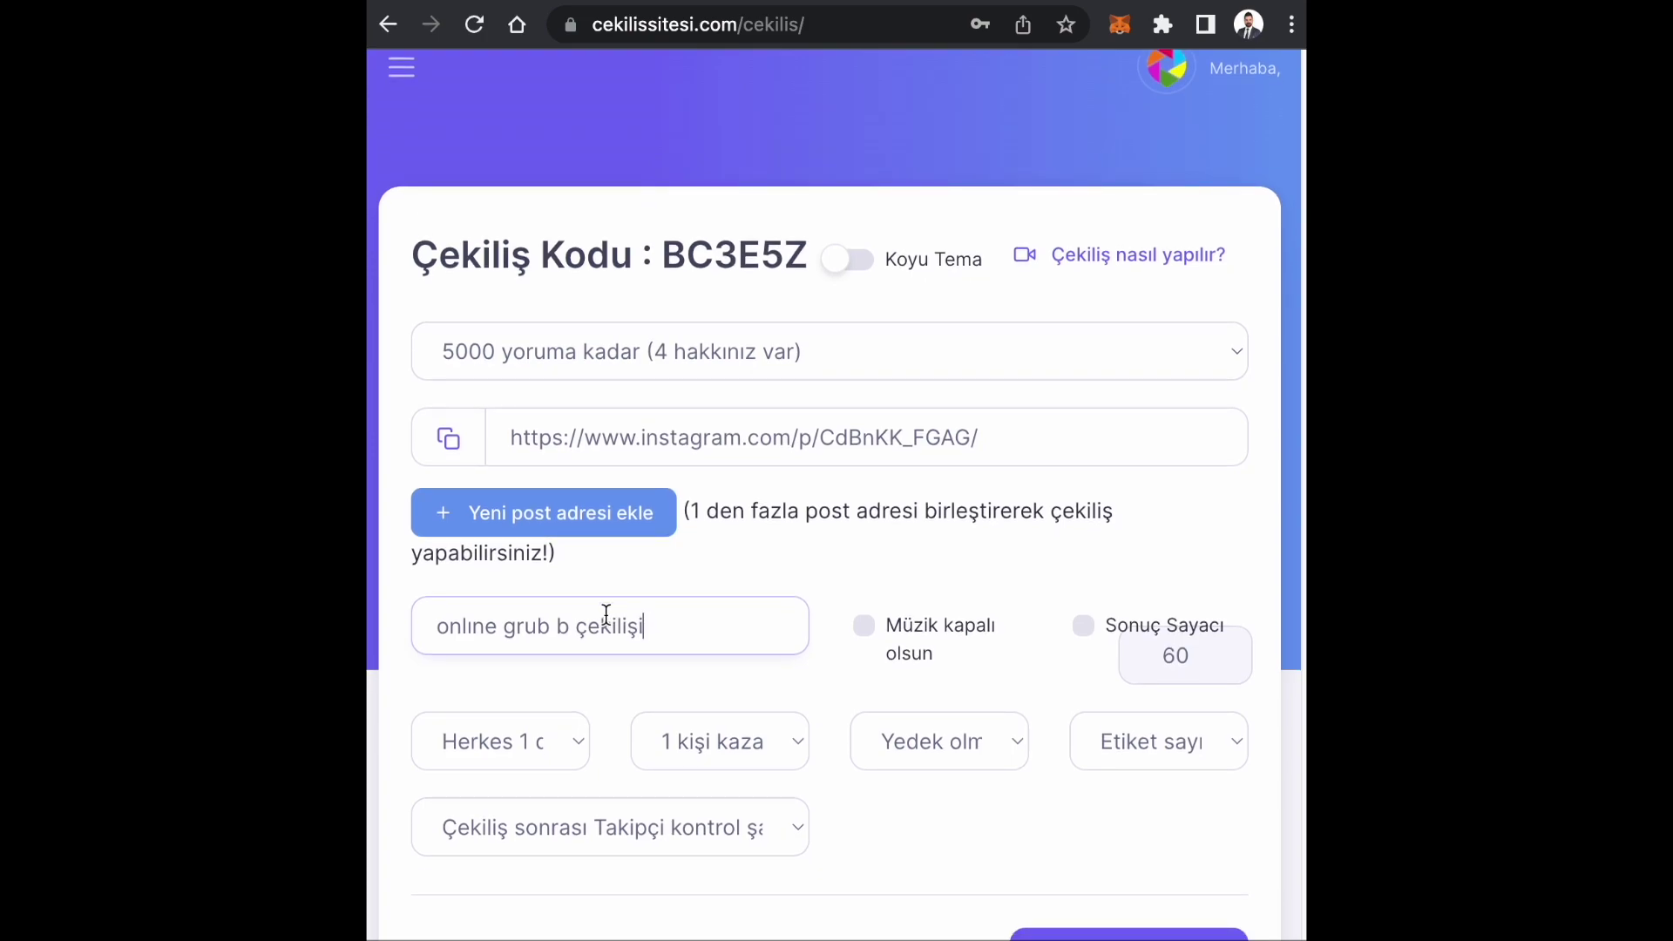
click(572, 629)
key(BackSpace)
text(p)
Step: Set the giveaway to 3 winners and 3 reserve winners, with a tag count of 2 people
click(578, 763)
click(498, 777)
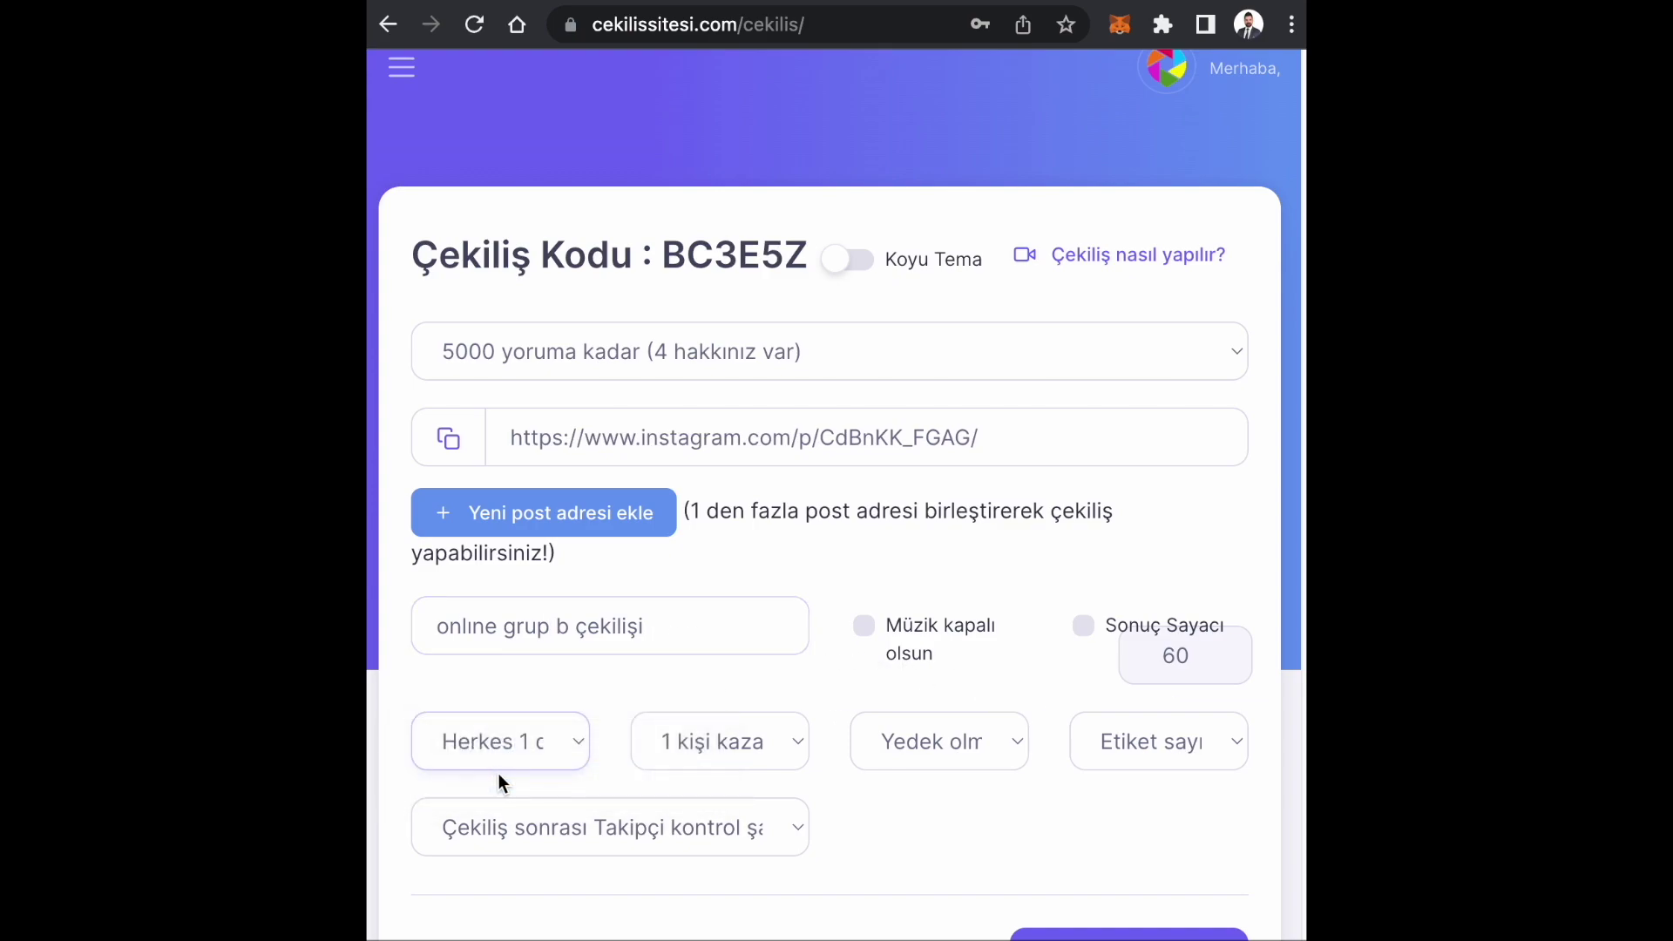
click(719, 755)
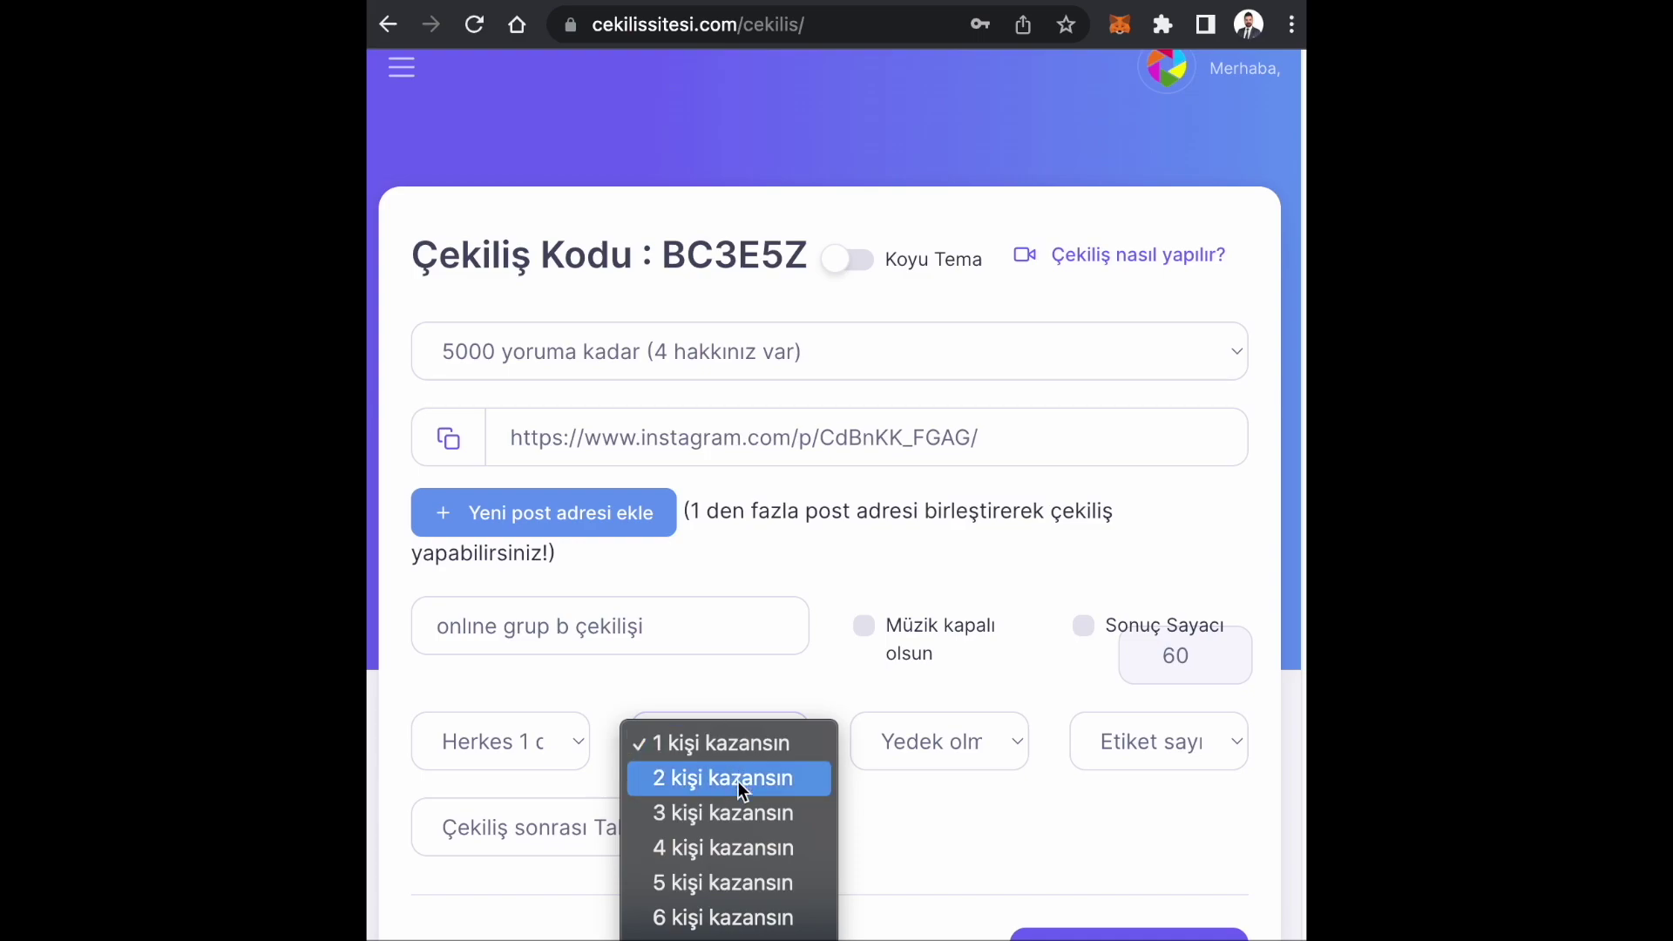
click(740, 814)
click(909, 749)
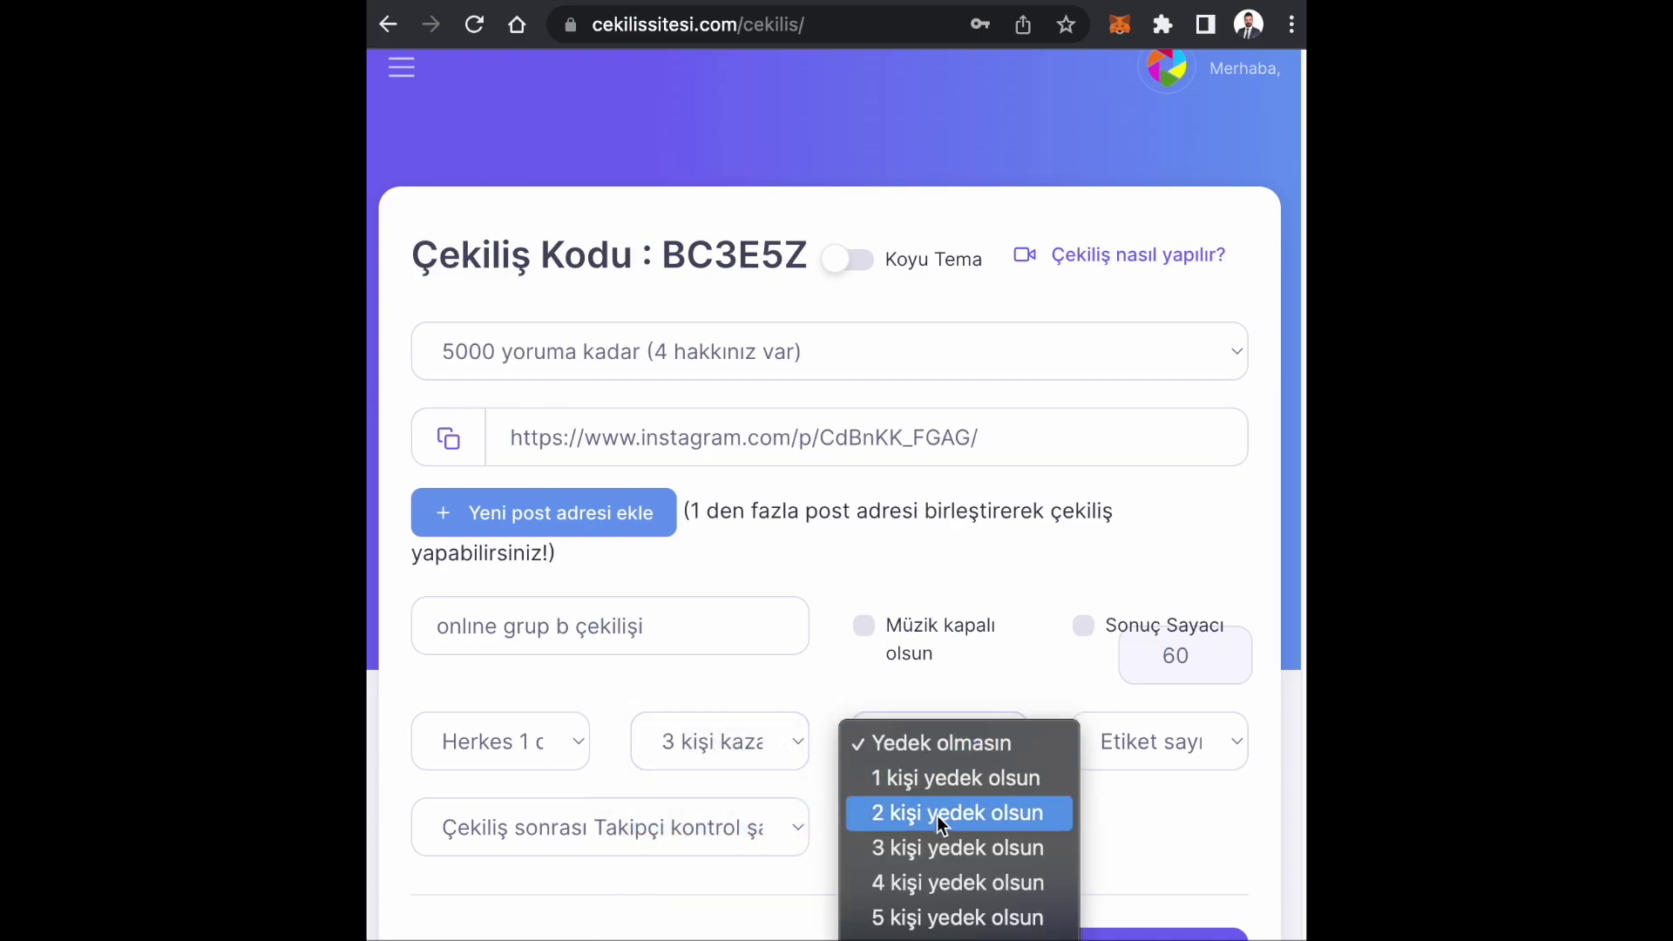
click(941, 858)
click(1116, 742)
click(1118, 812)
Step: Set the follower condition to "Sadece beni takip etmesi" and start the draw
click(667, 836)
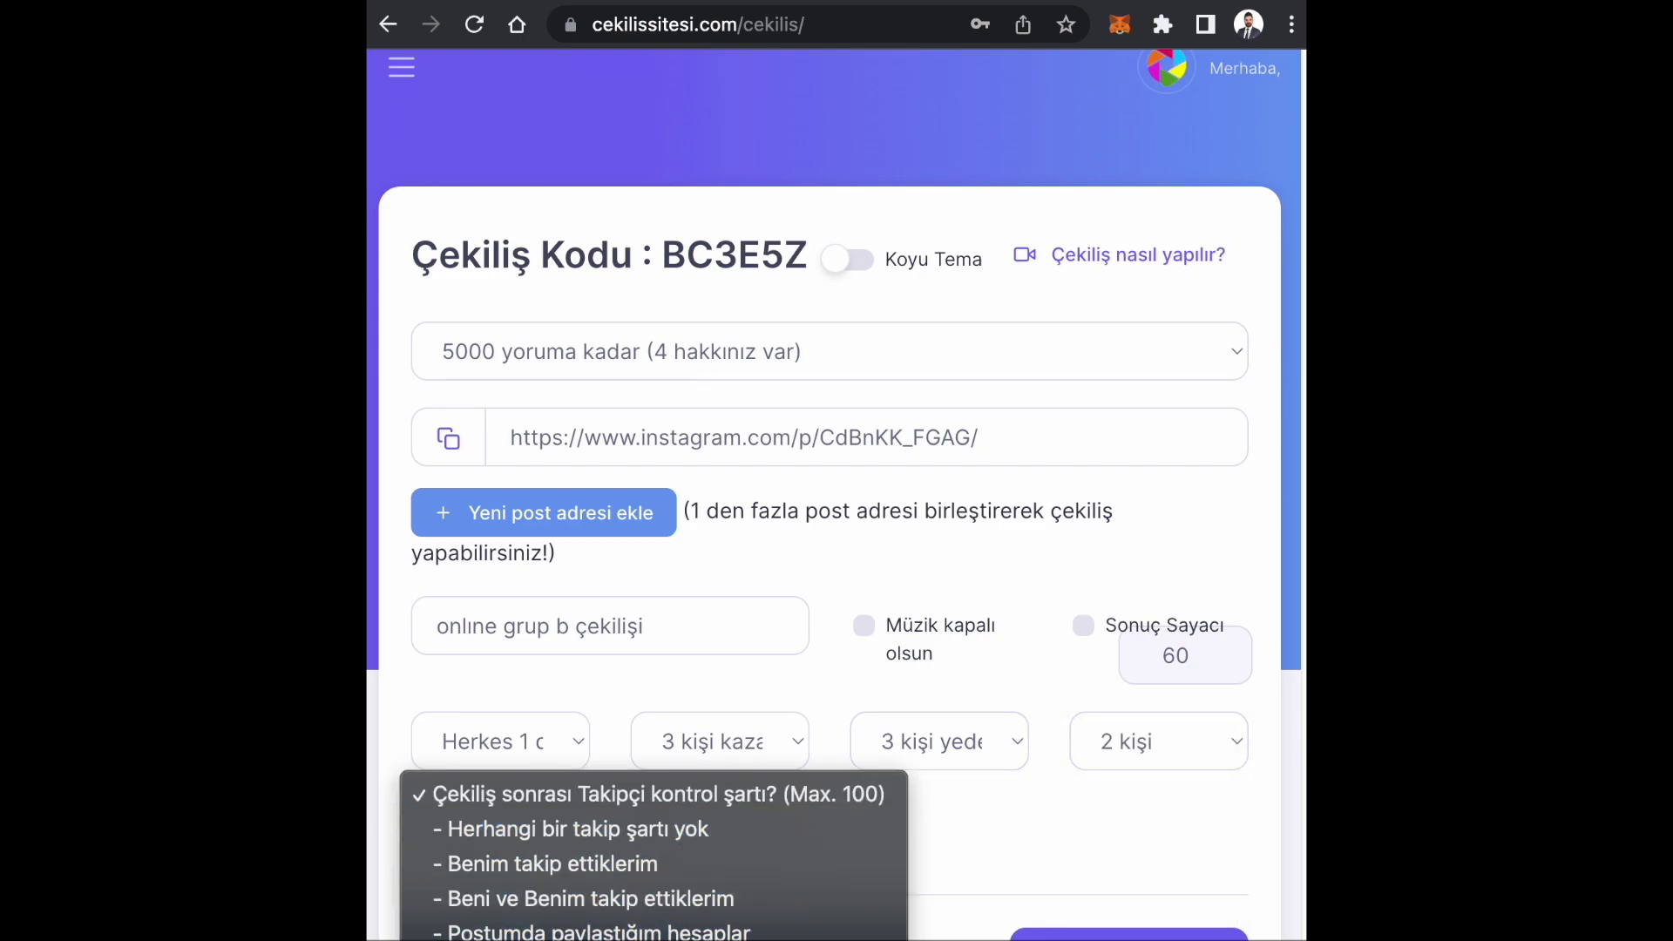
click(680, 940)
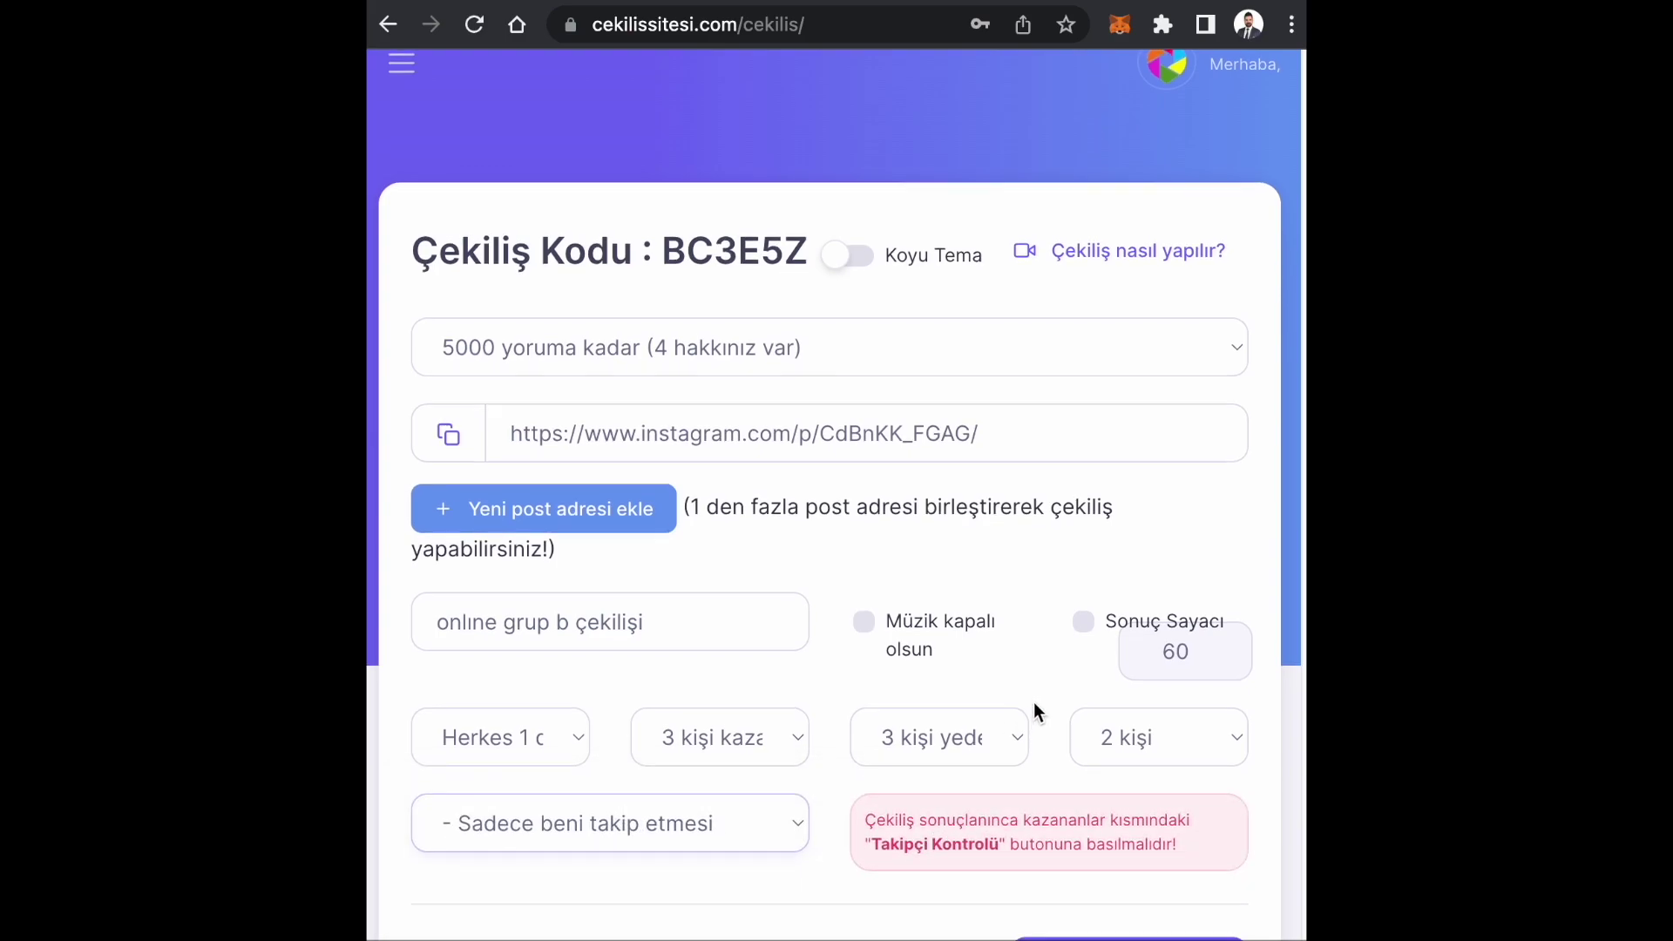
scroll(1034, 702, down, 2)
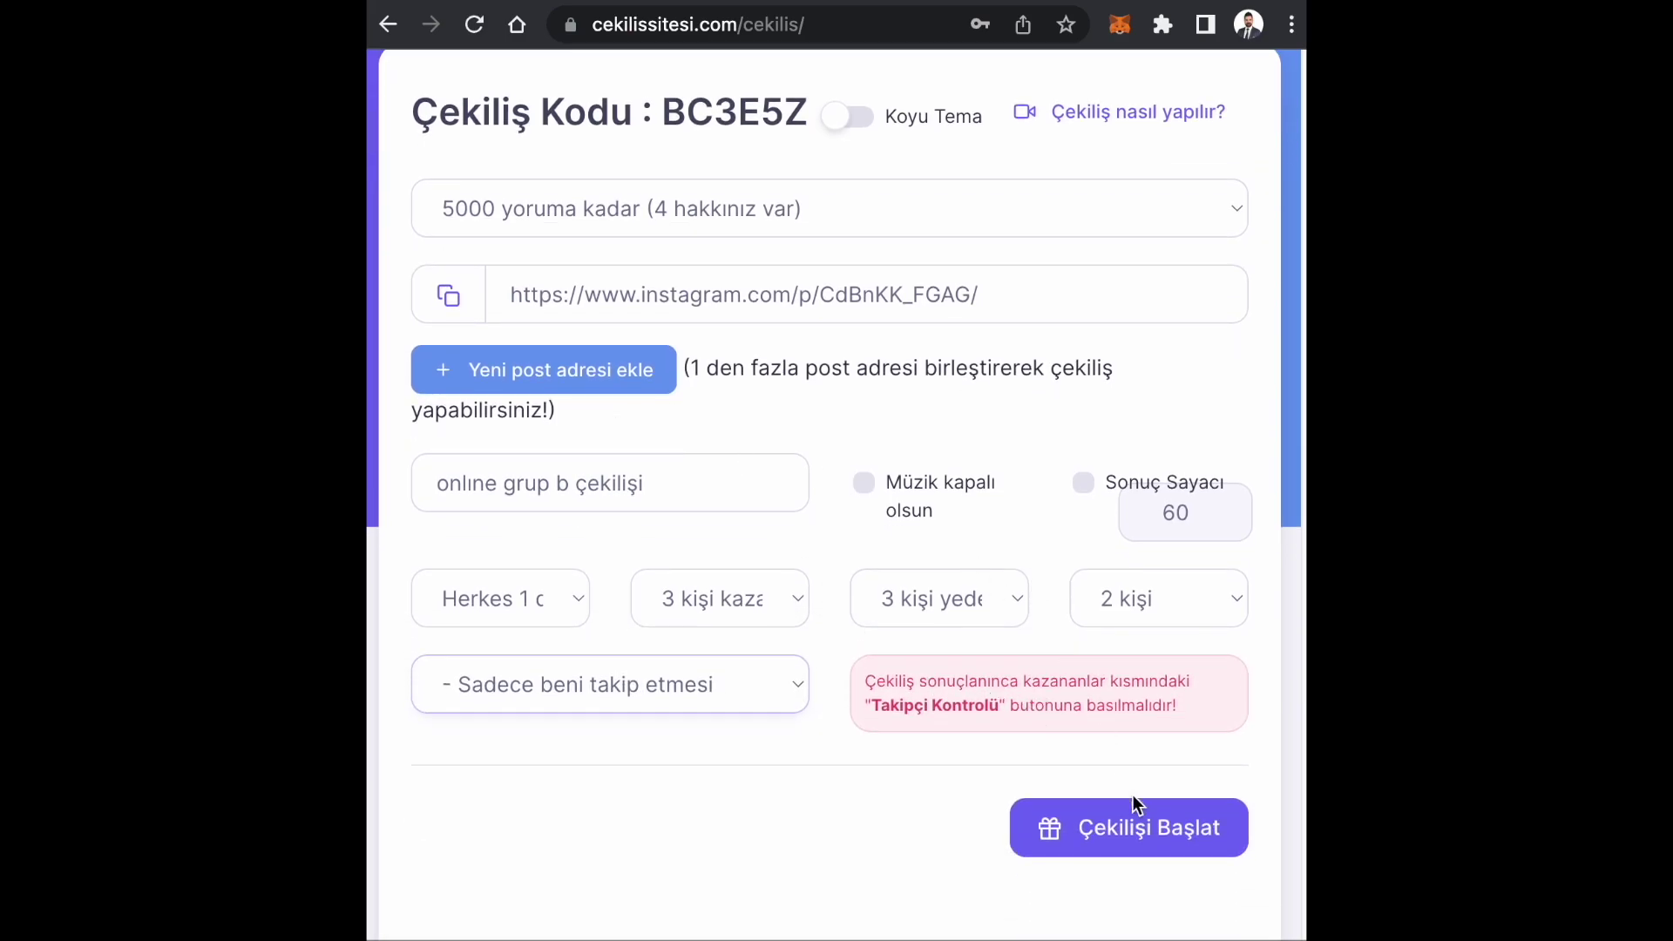
click(1136, 826)
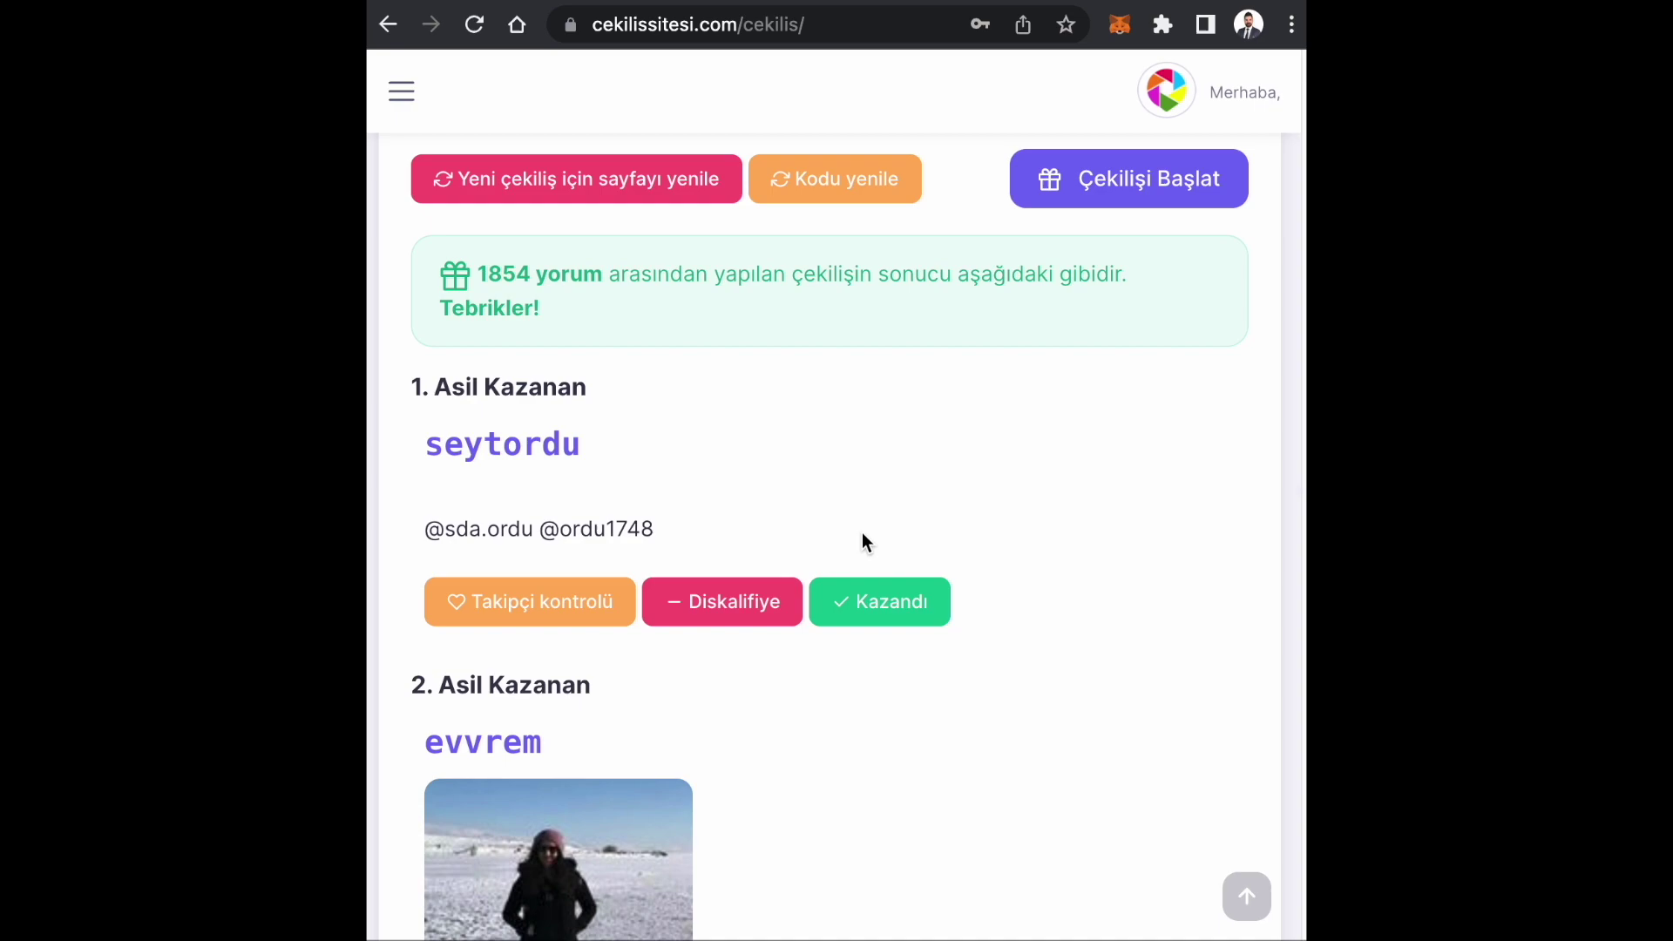
Step: Run the follower check (Takipçi kontrolü) on each of the three main winners
scroll(835, 511, down, 2)
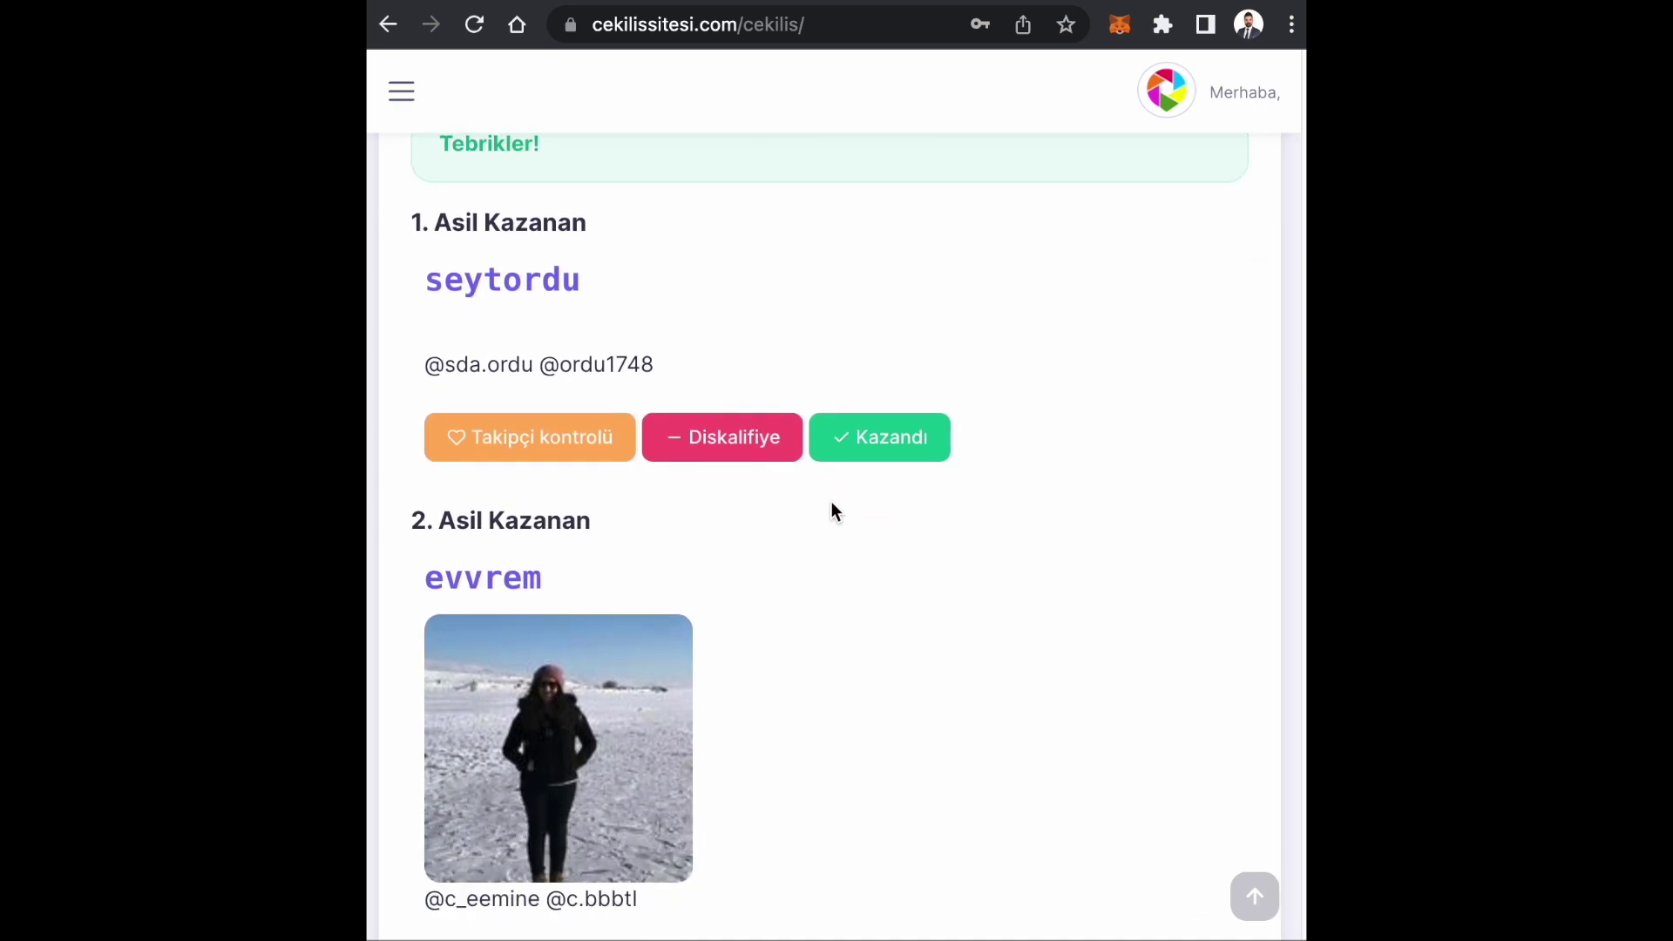
click(549, 462)
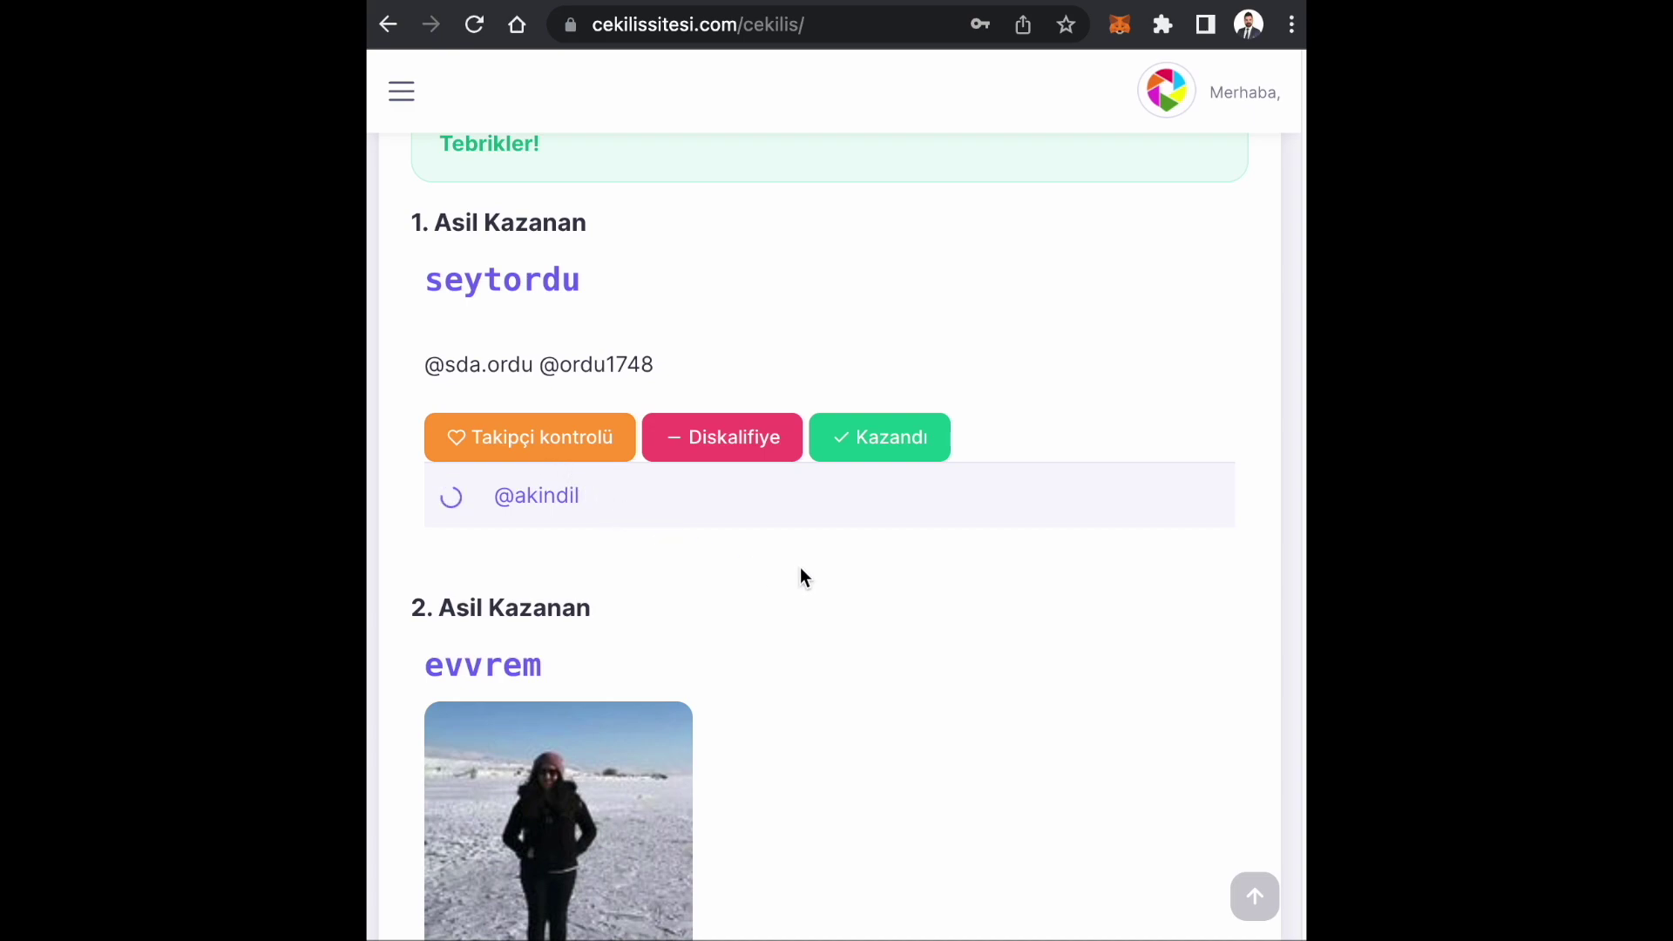
scroll(802, 576, down, 3)
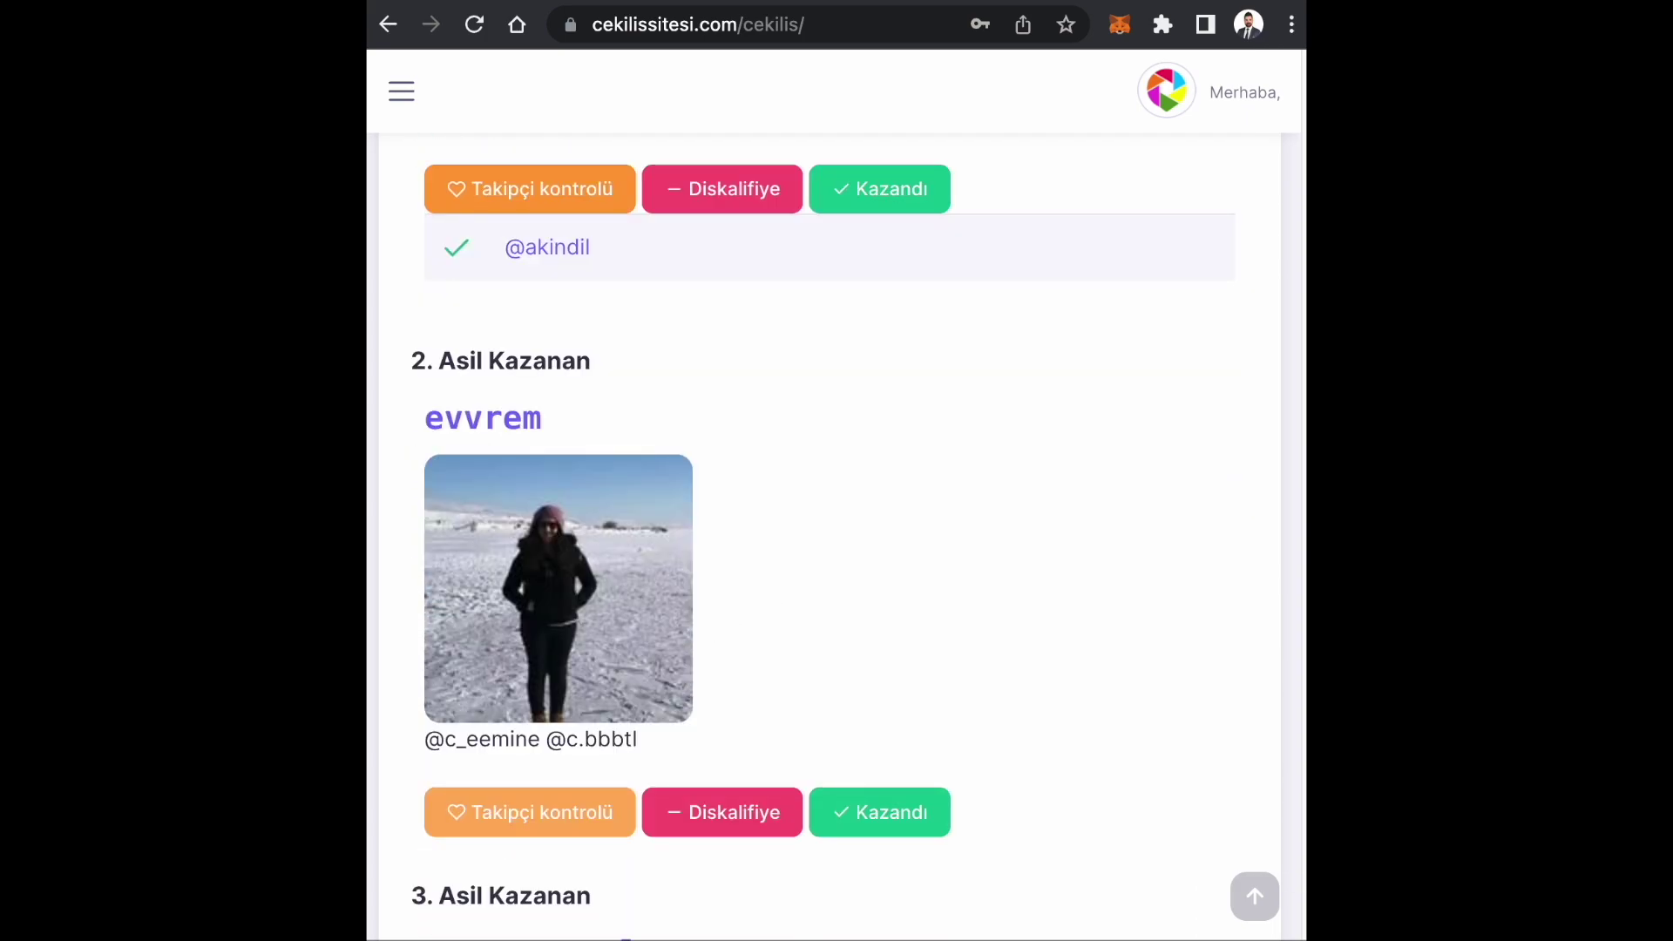
scroll(663, 663, down, 1)
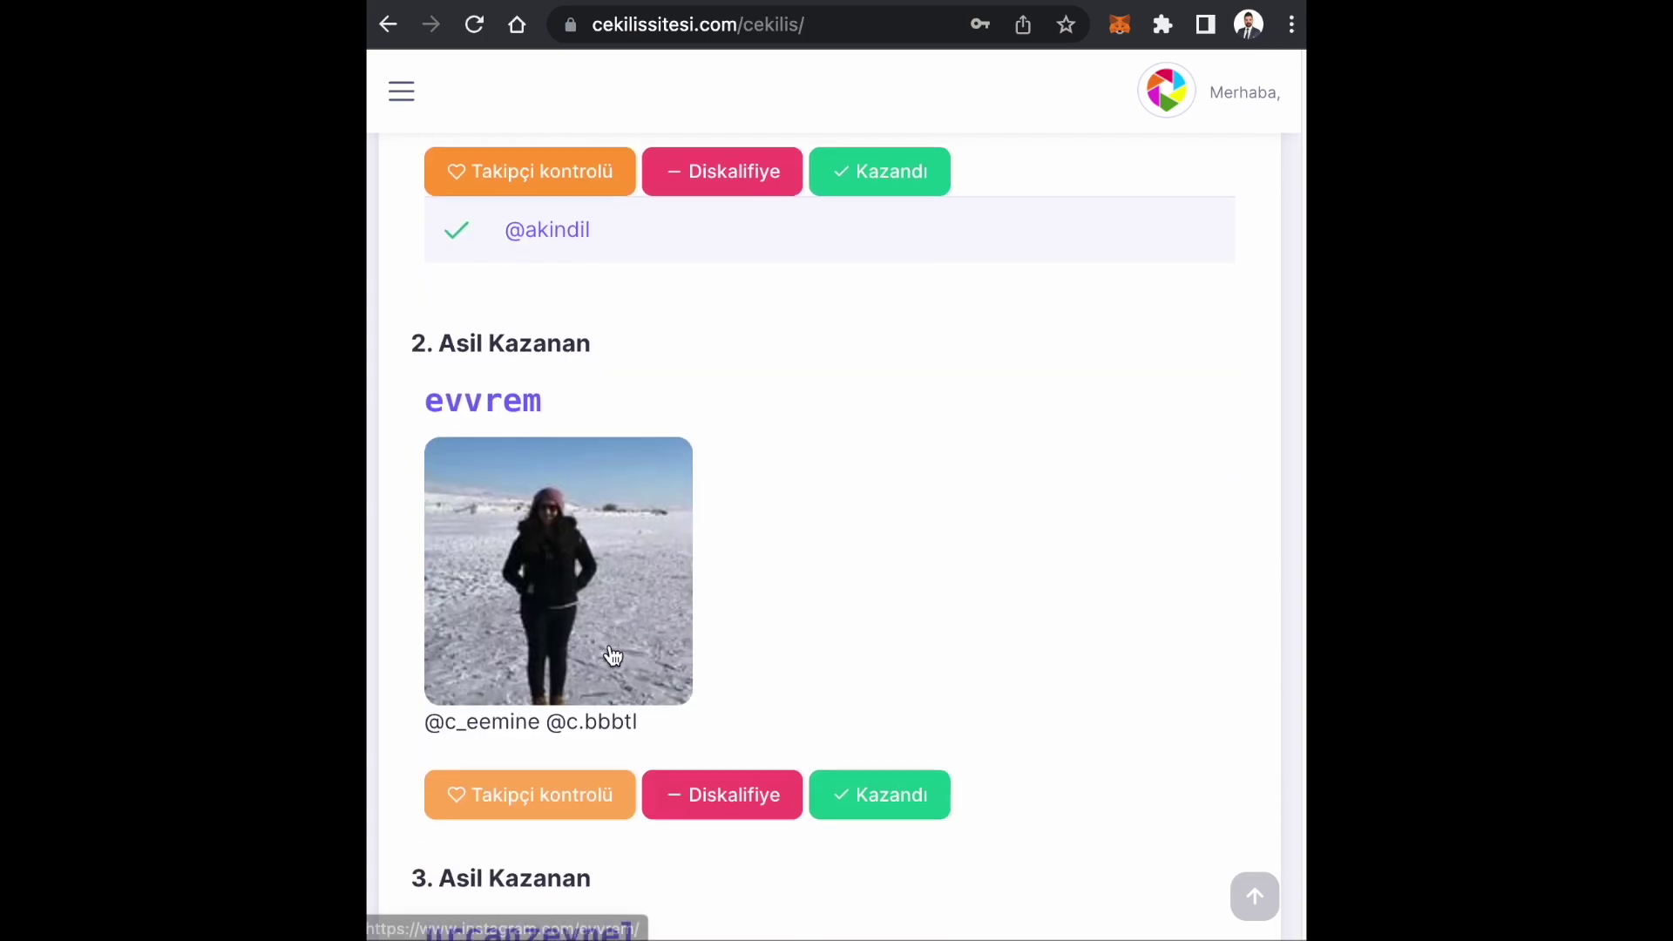
click(537, 789)
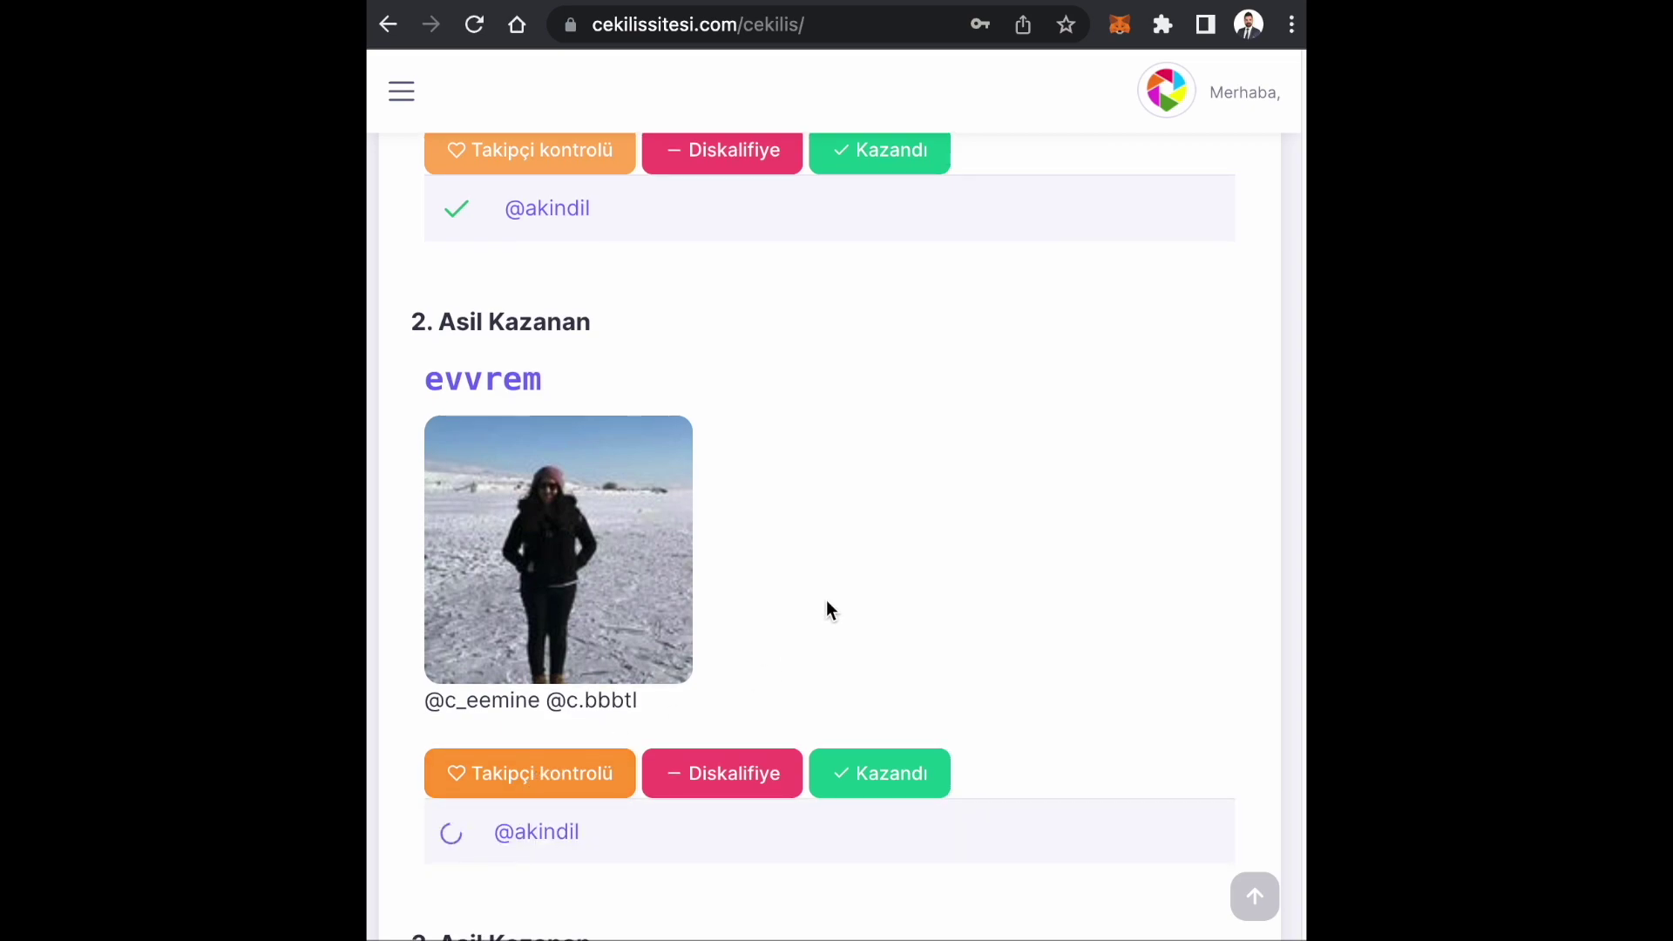
scroll(828, 603, down, 10)
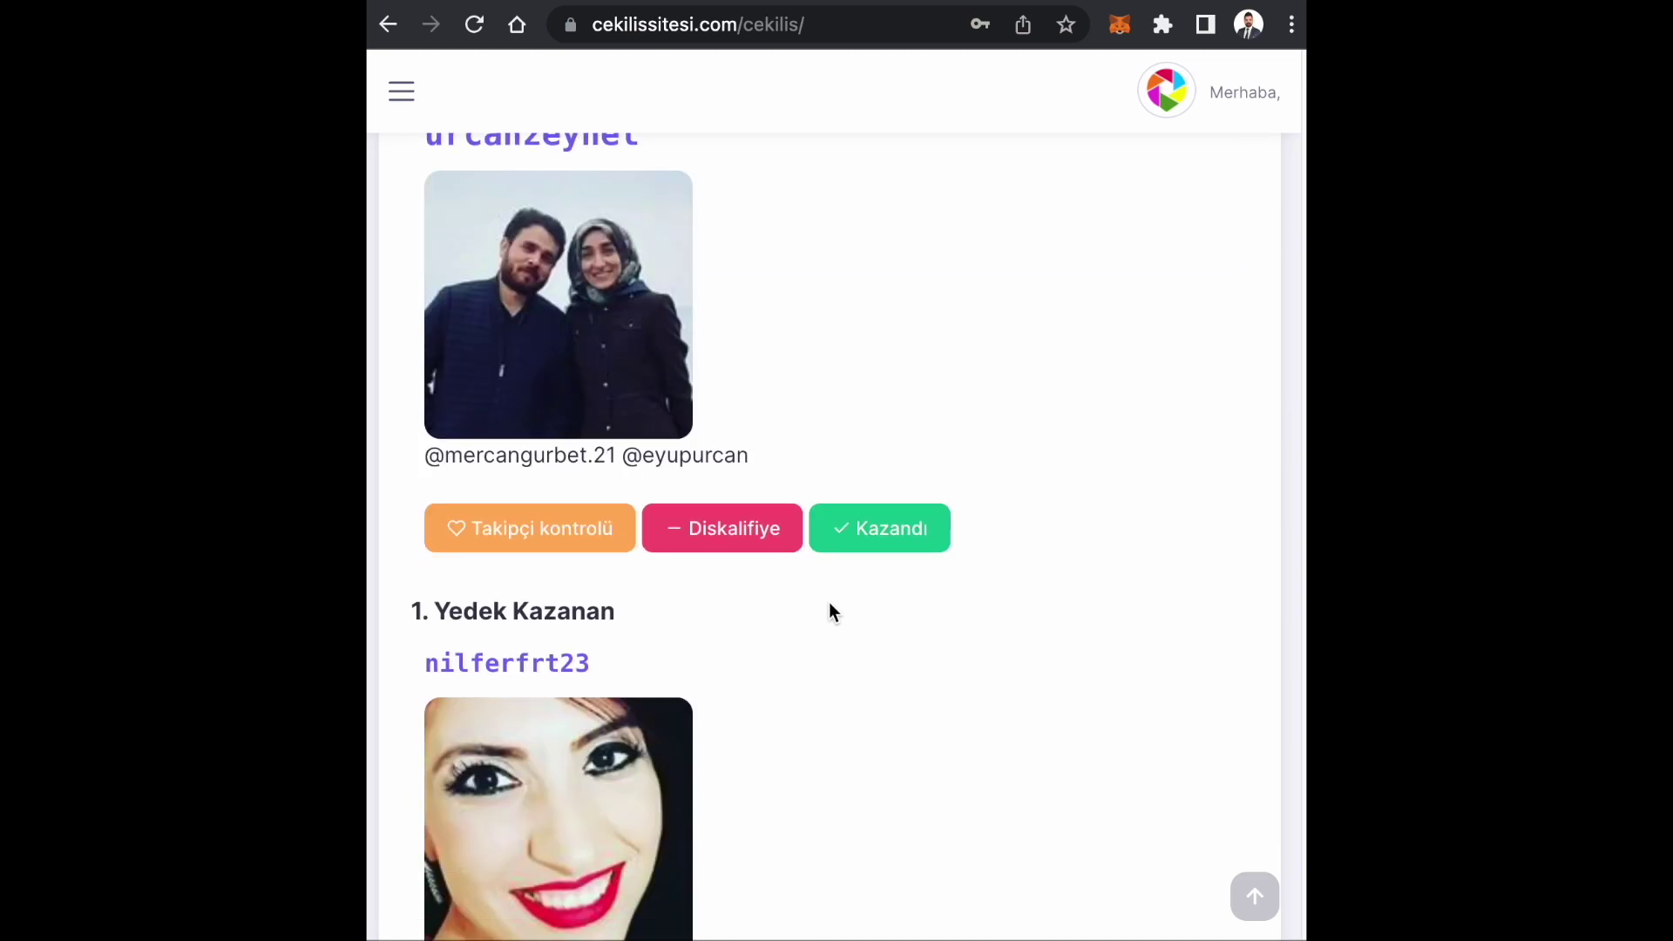
scroll(829, 610, up, 1)
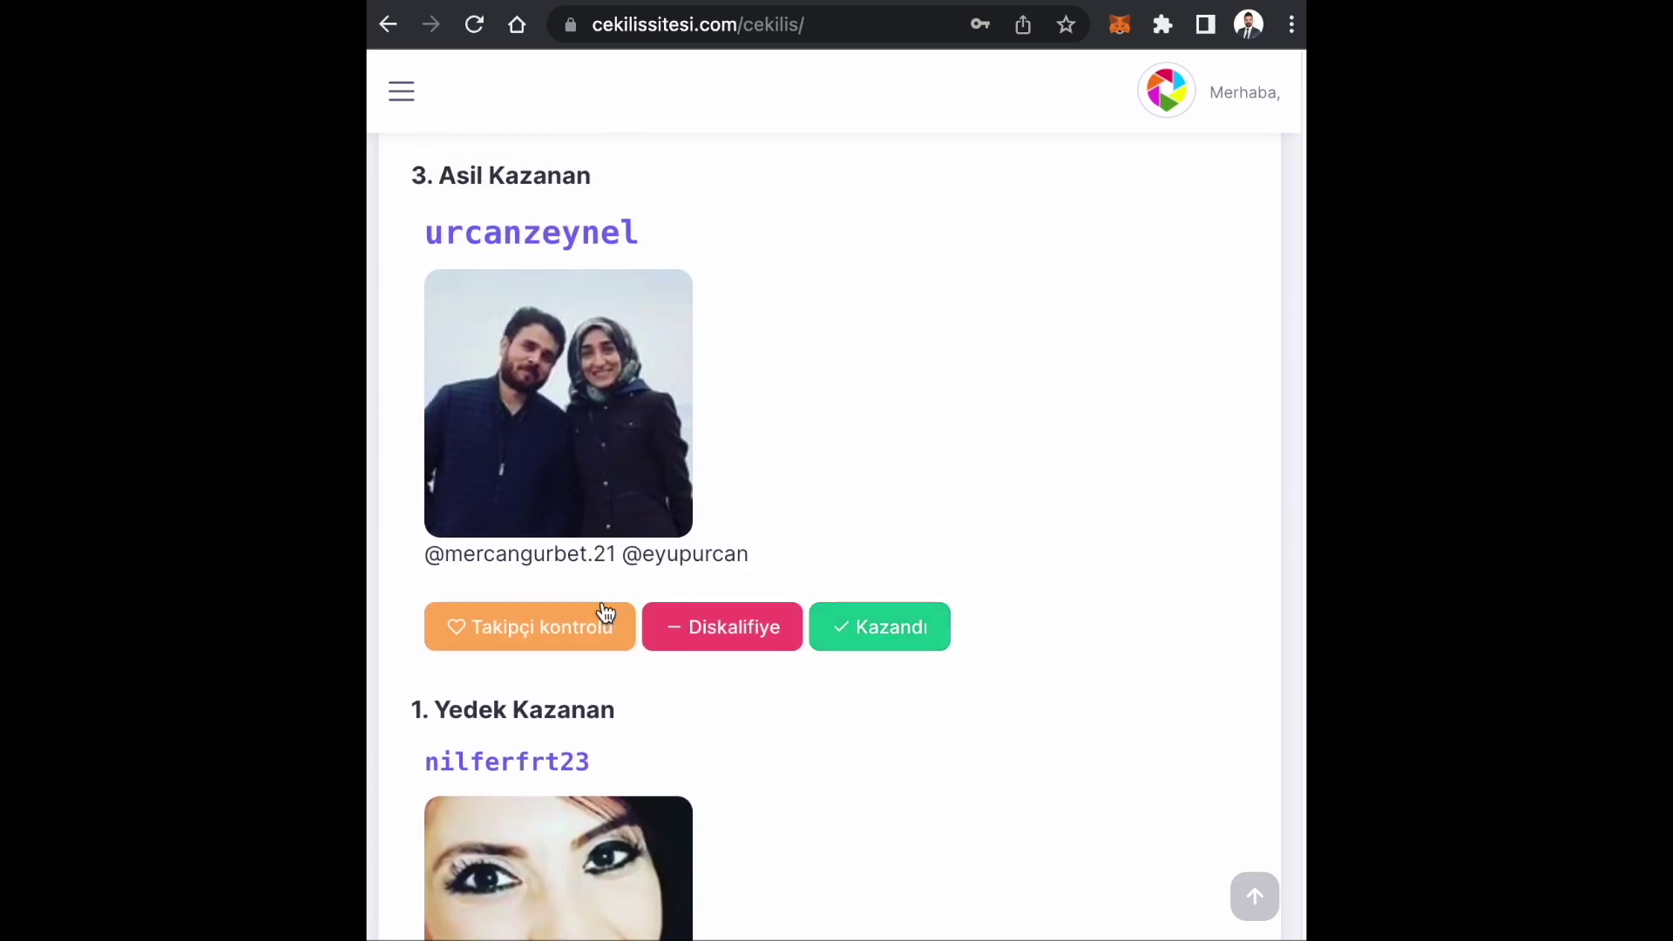
click(539, 644)
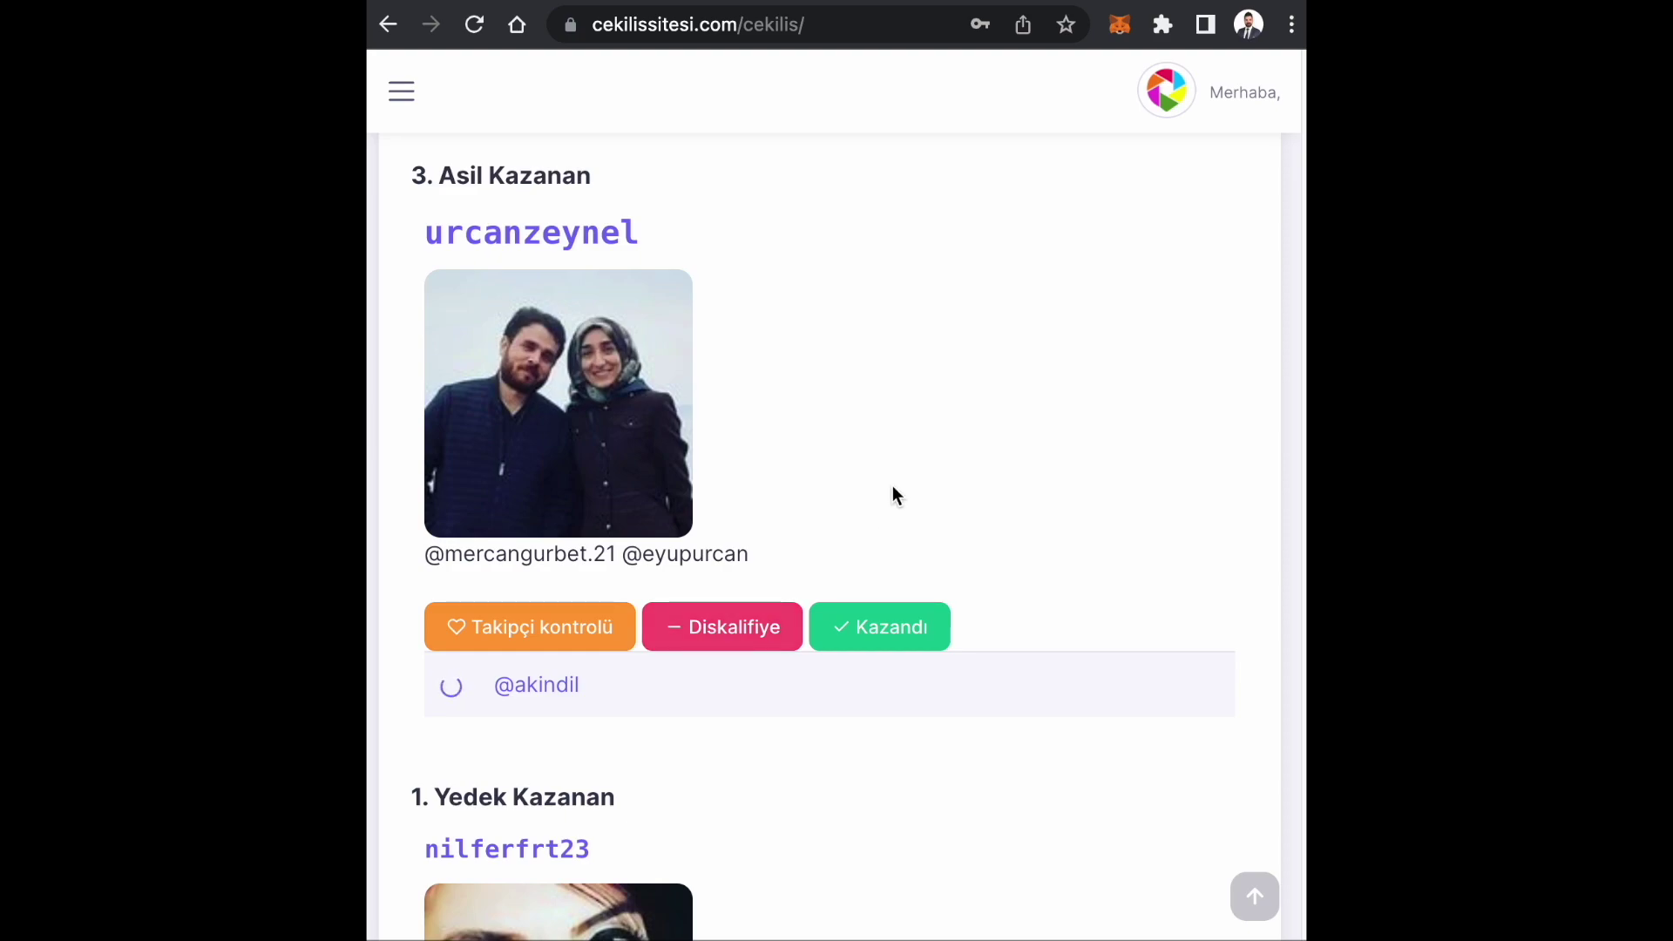
Step: Run the follower check on the first and second reserve winners
scroll(892, 496, down, 5)
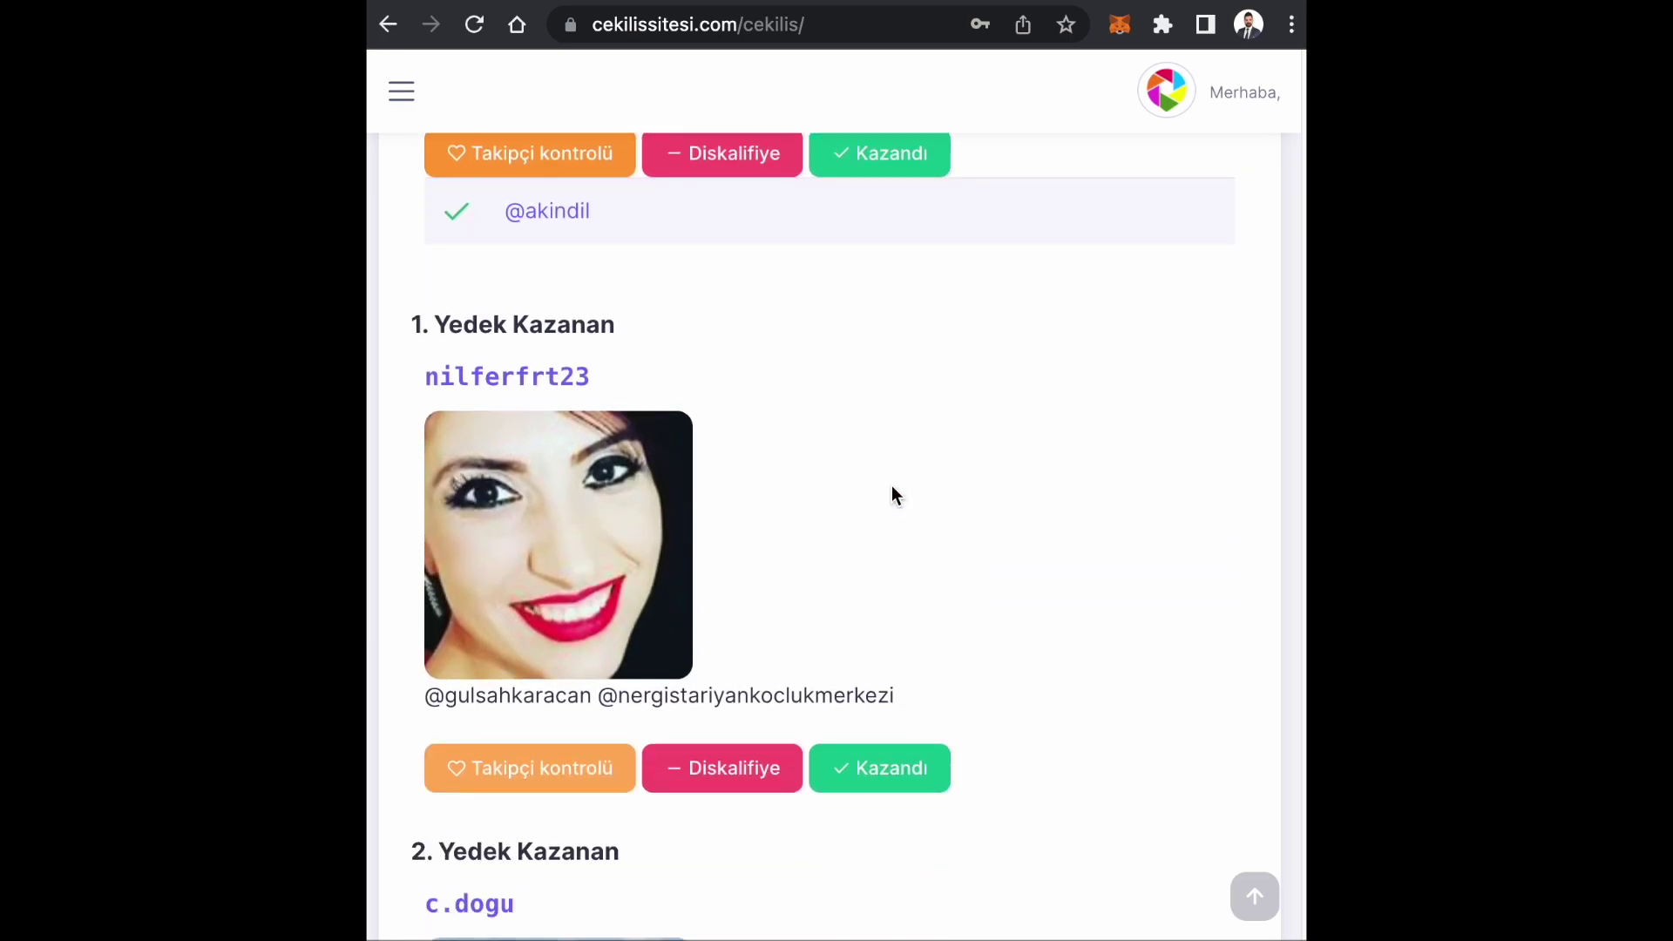
scroll(893, 496, down, 1)
click(561, 762)
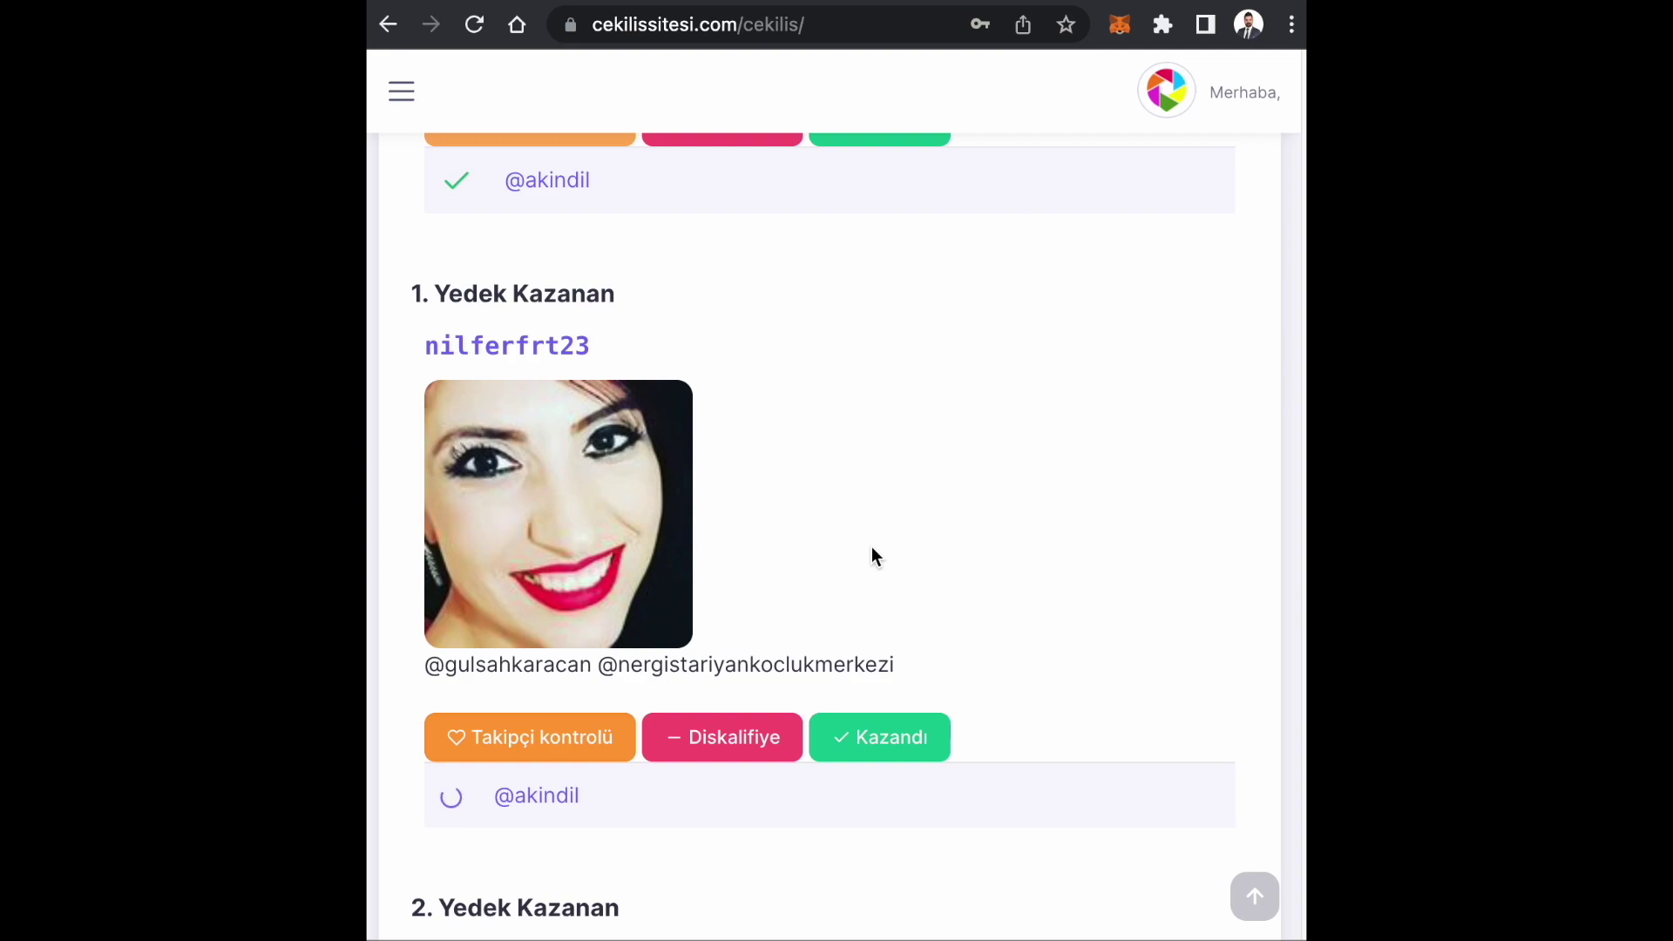
scroll(872, 546, down, 1)
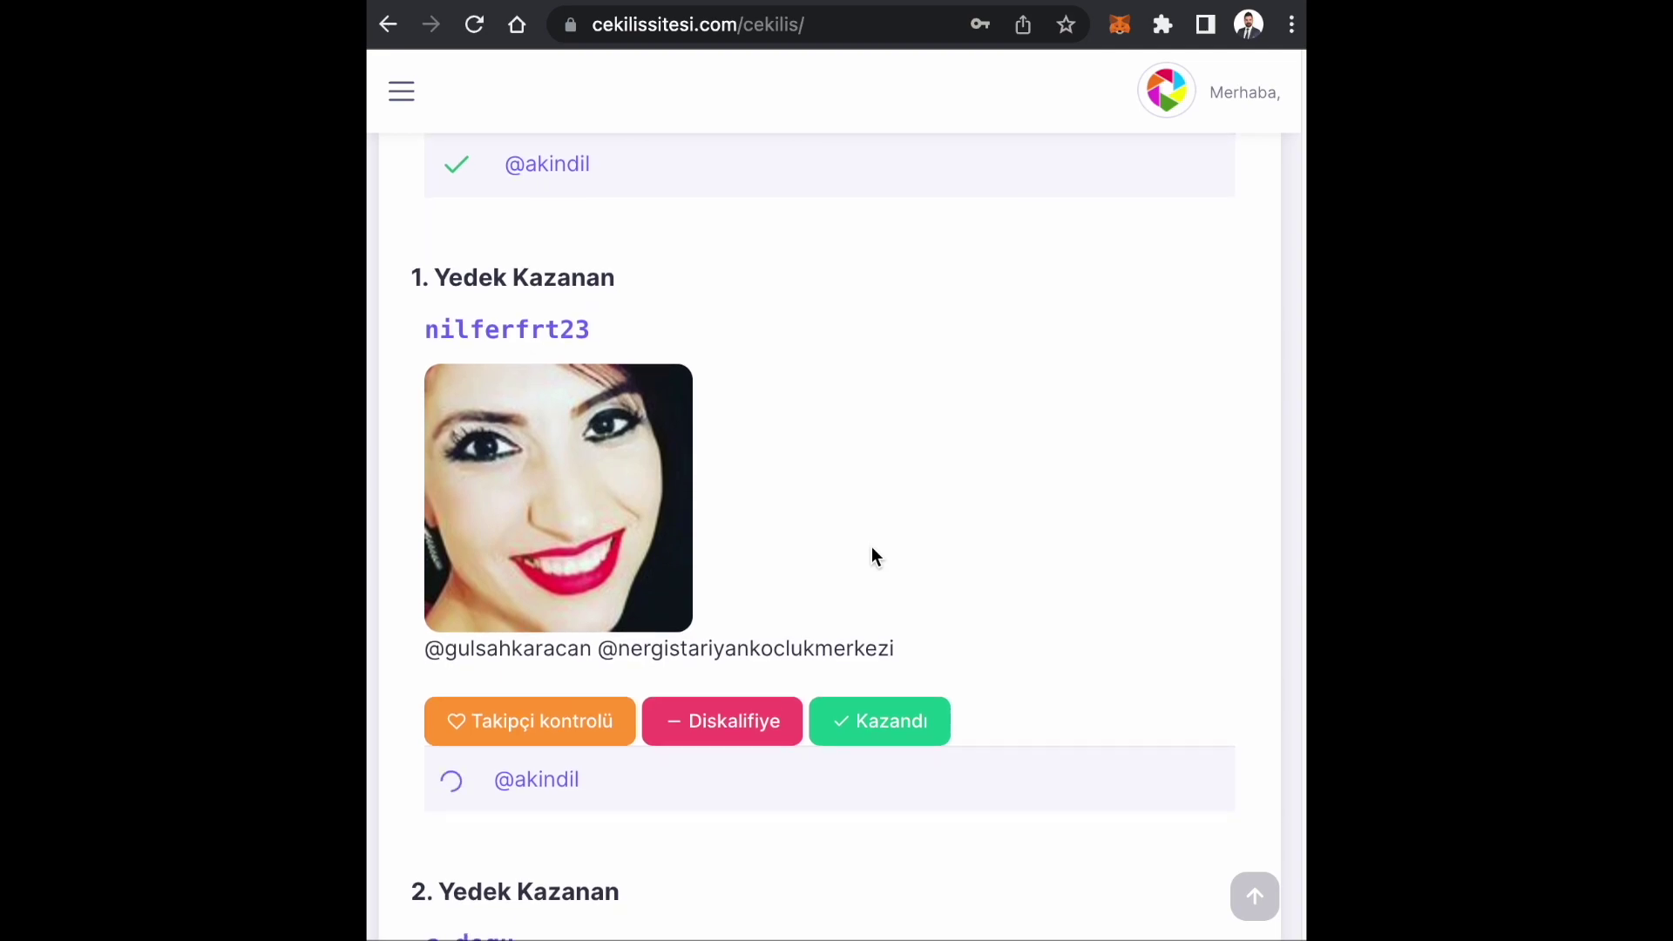
scroll(872, 547, down, 7)
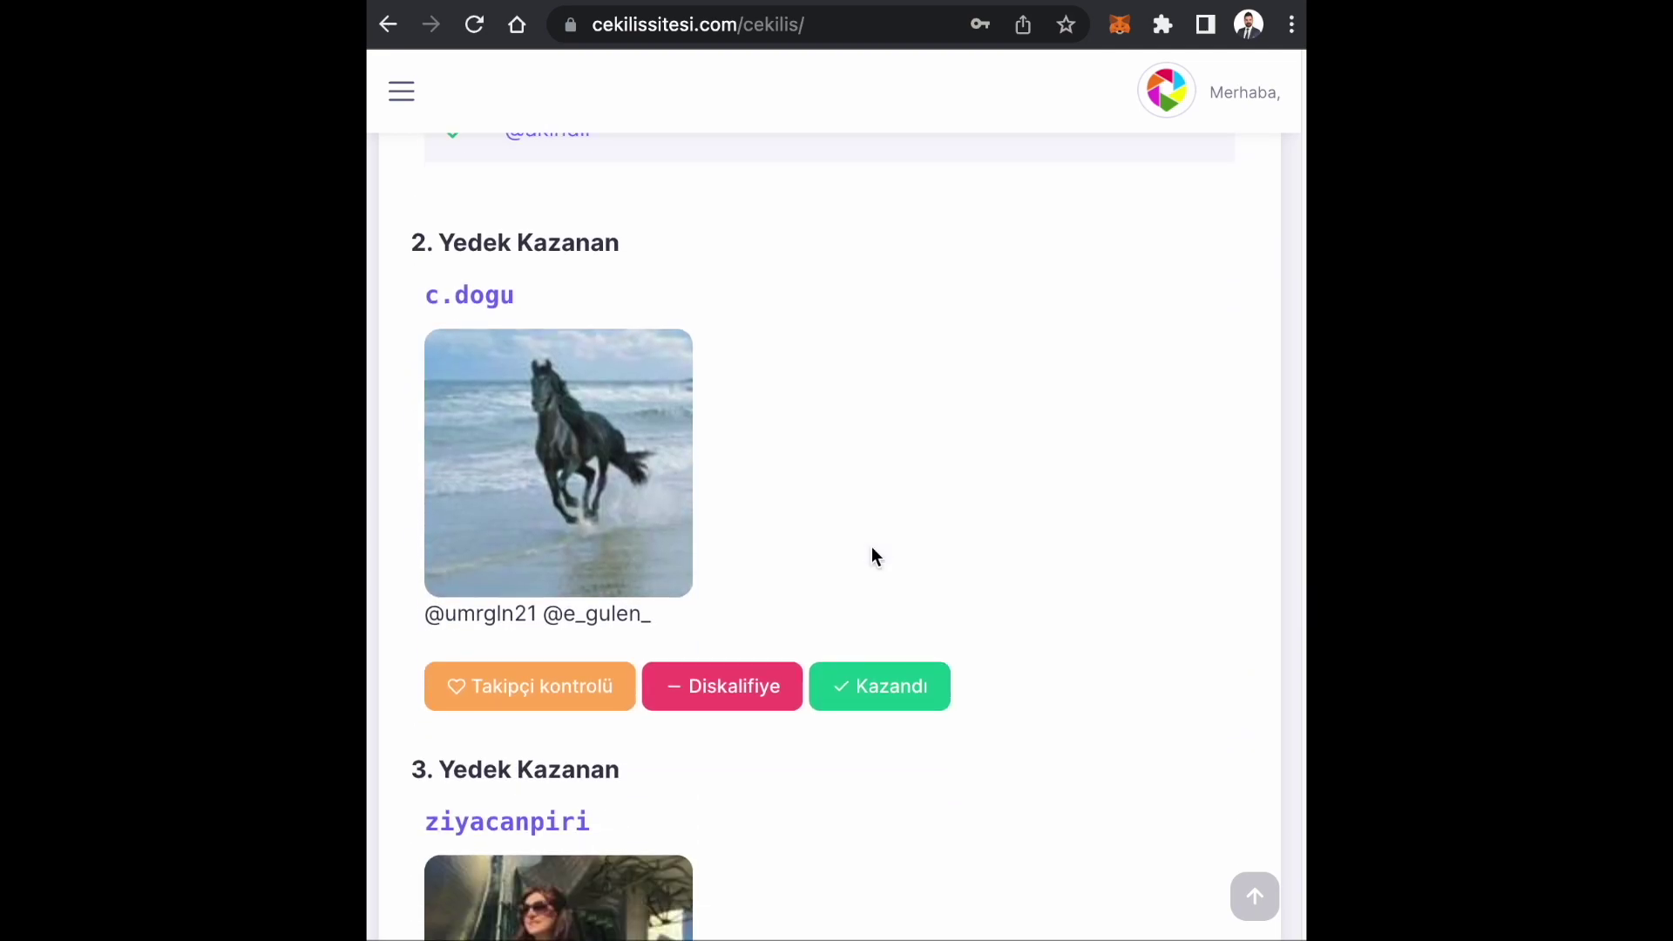
click(525, 691)
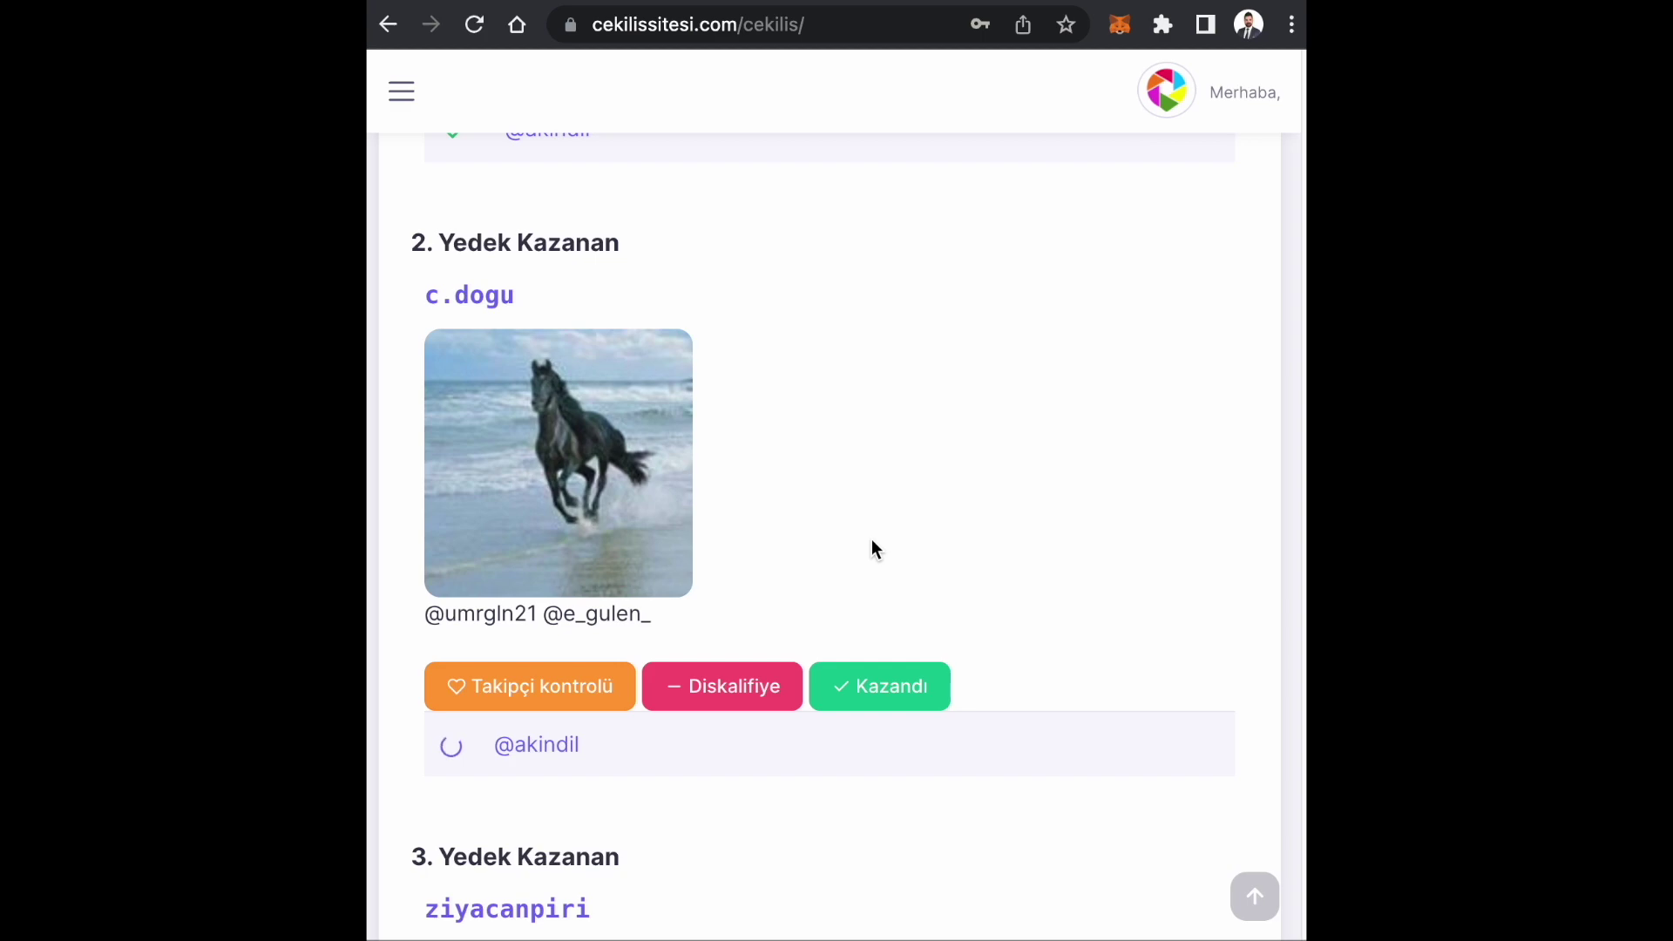
Step: Run the follower check on the third reserve winner and disqualify that entrant
scroll(873, 543, down, 5)
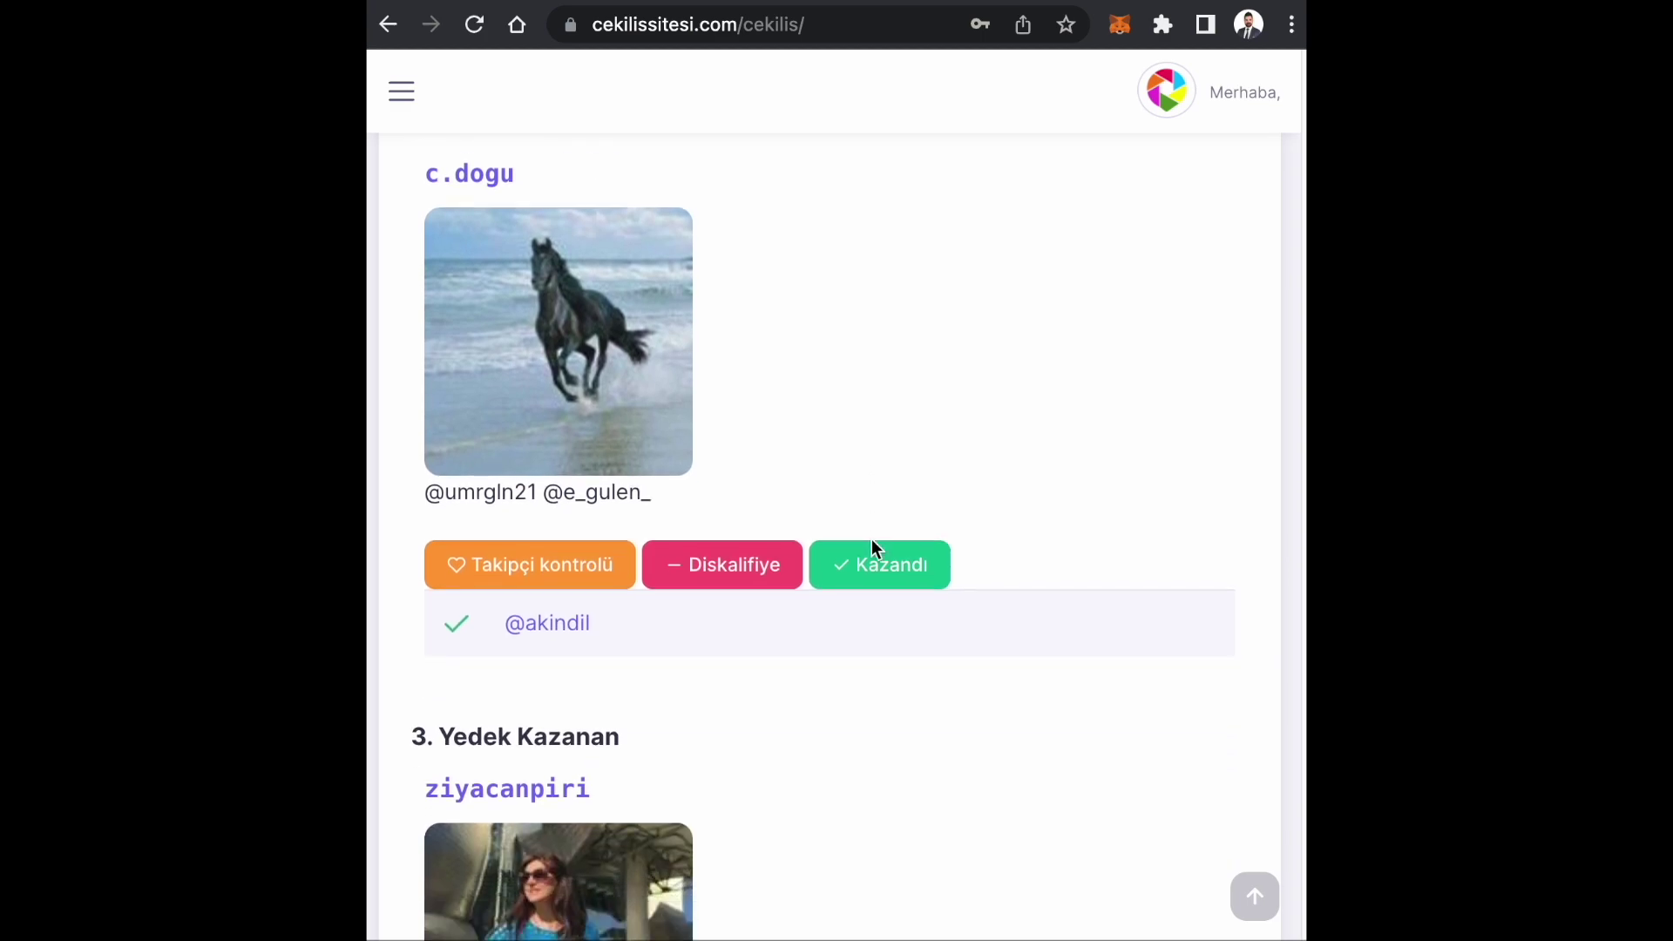
scroll(875, 548, down, 2)
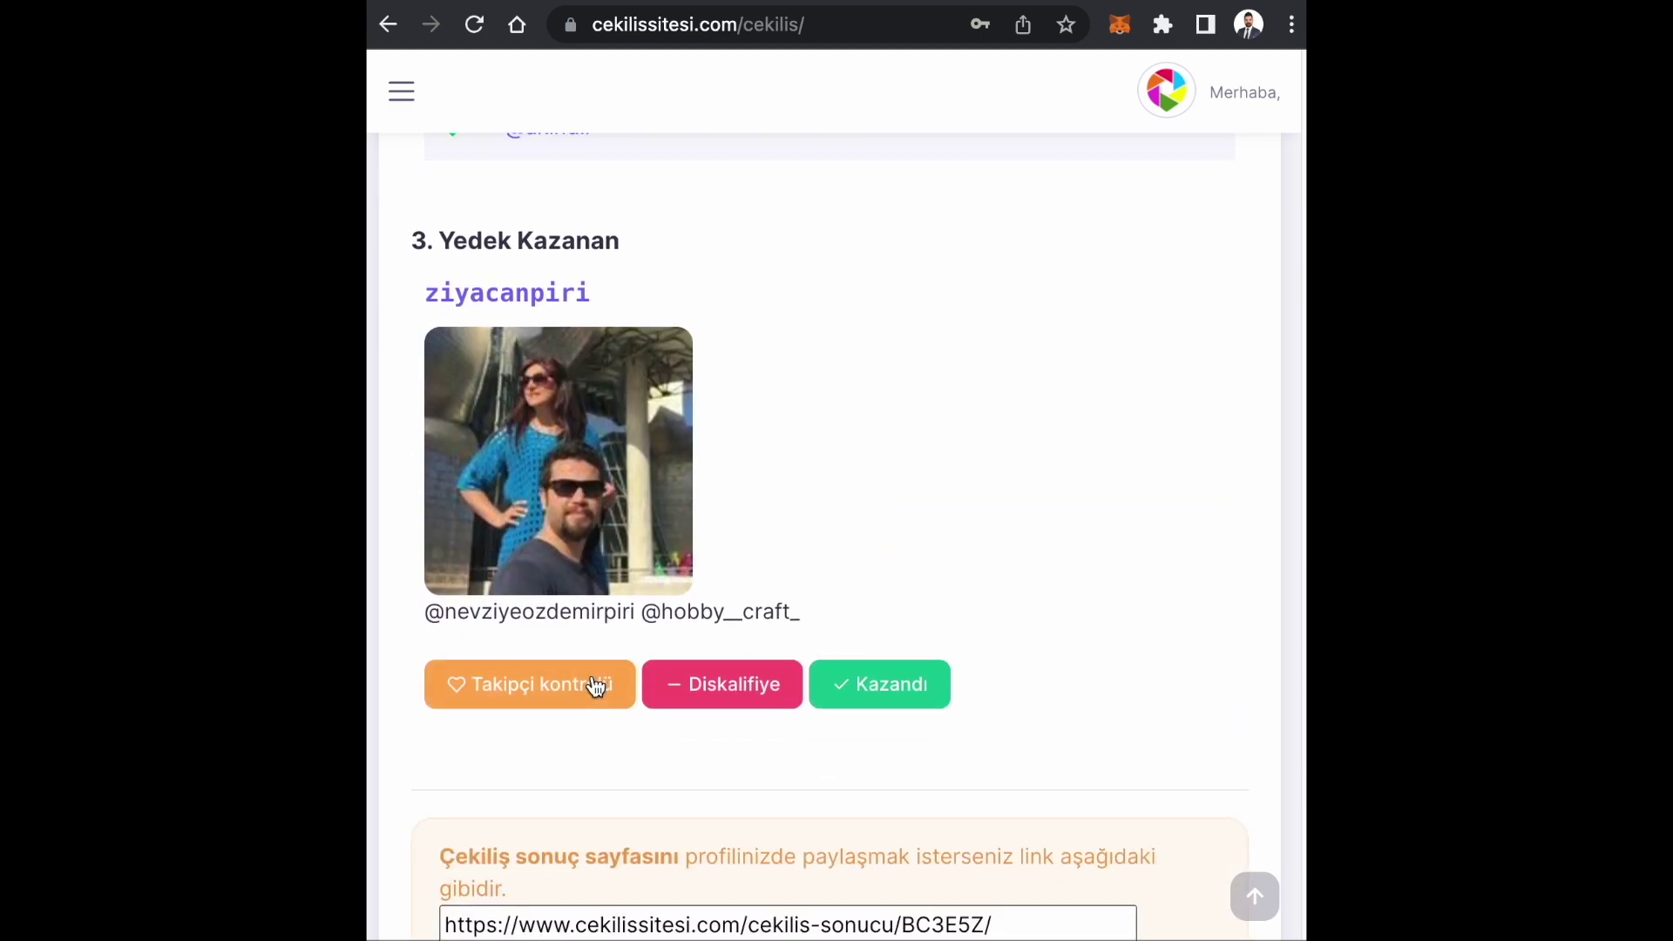
click(531, 710)
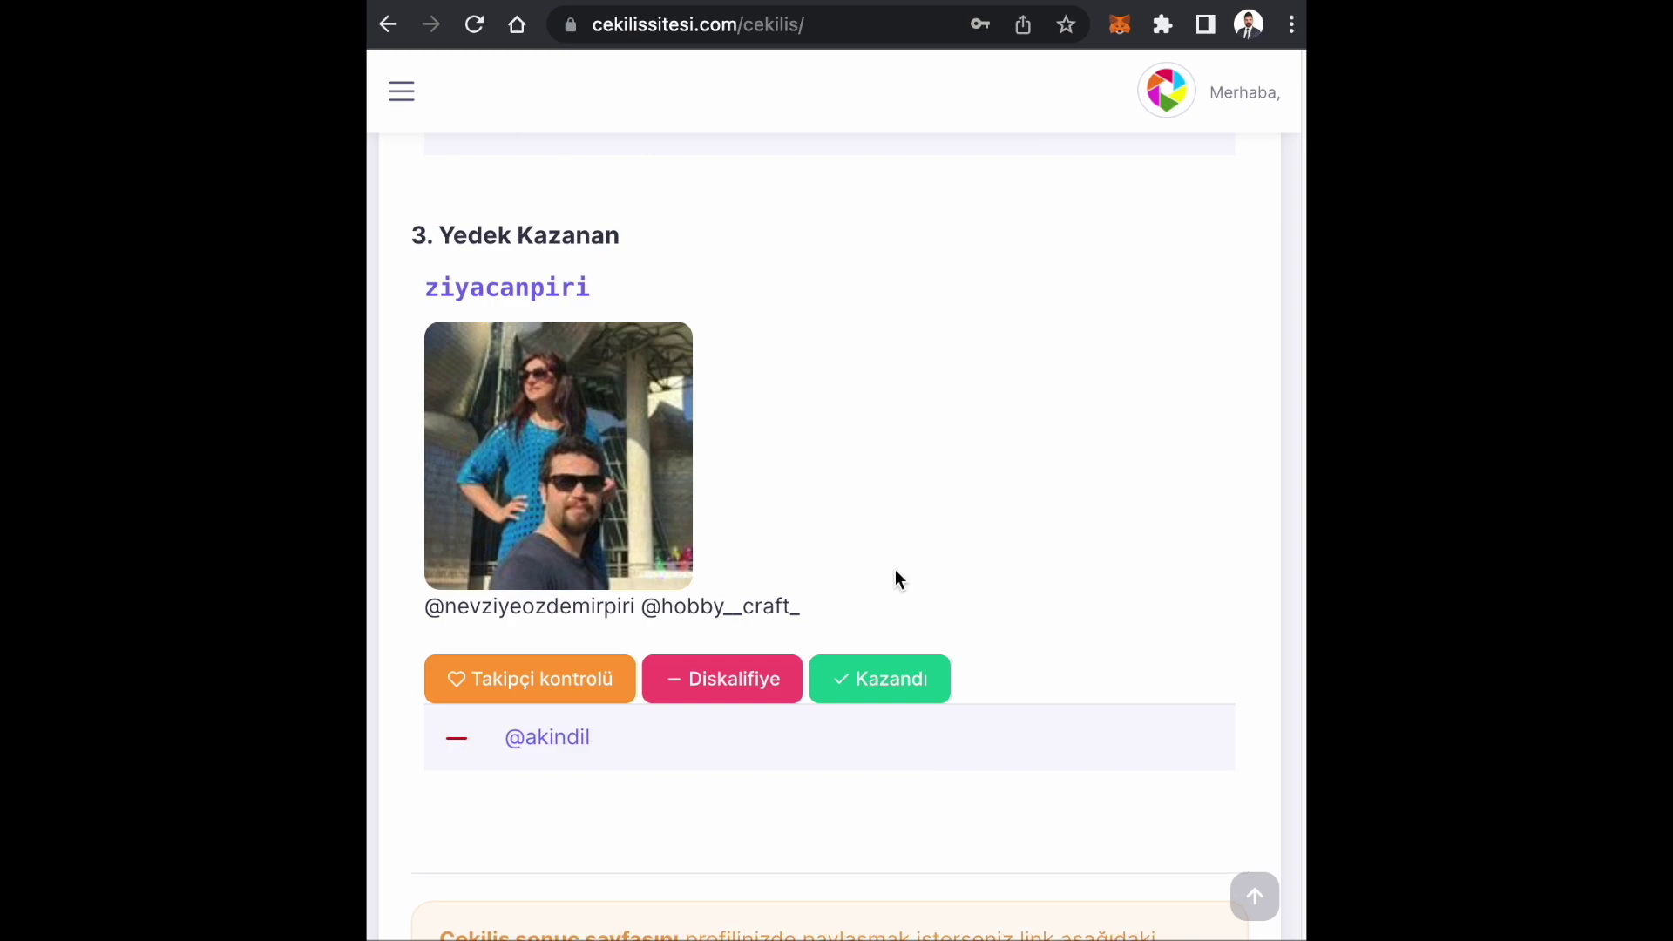
click(722, 693)
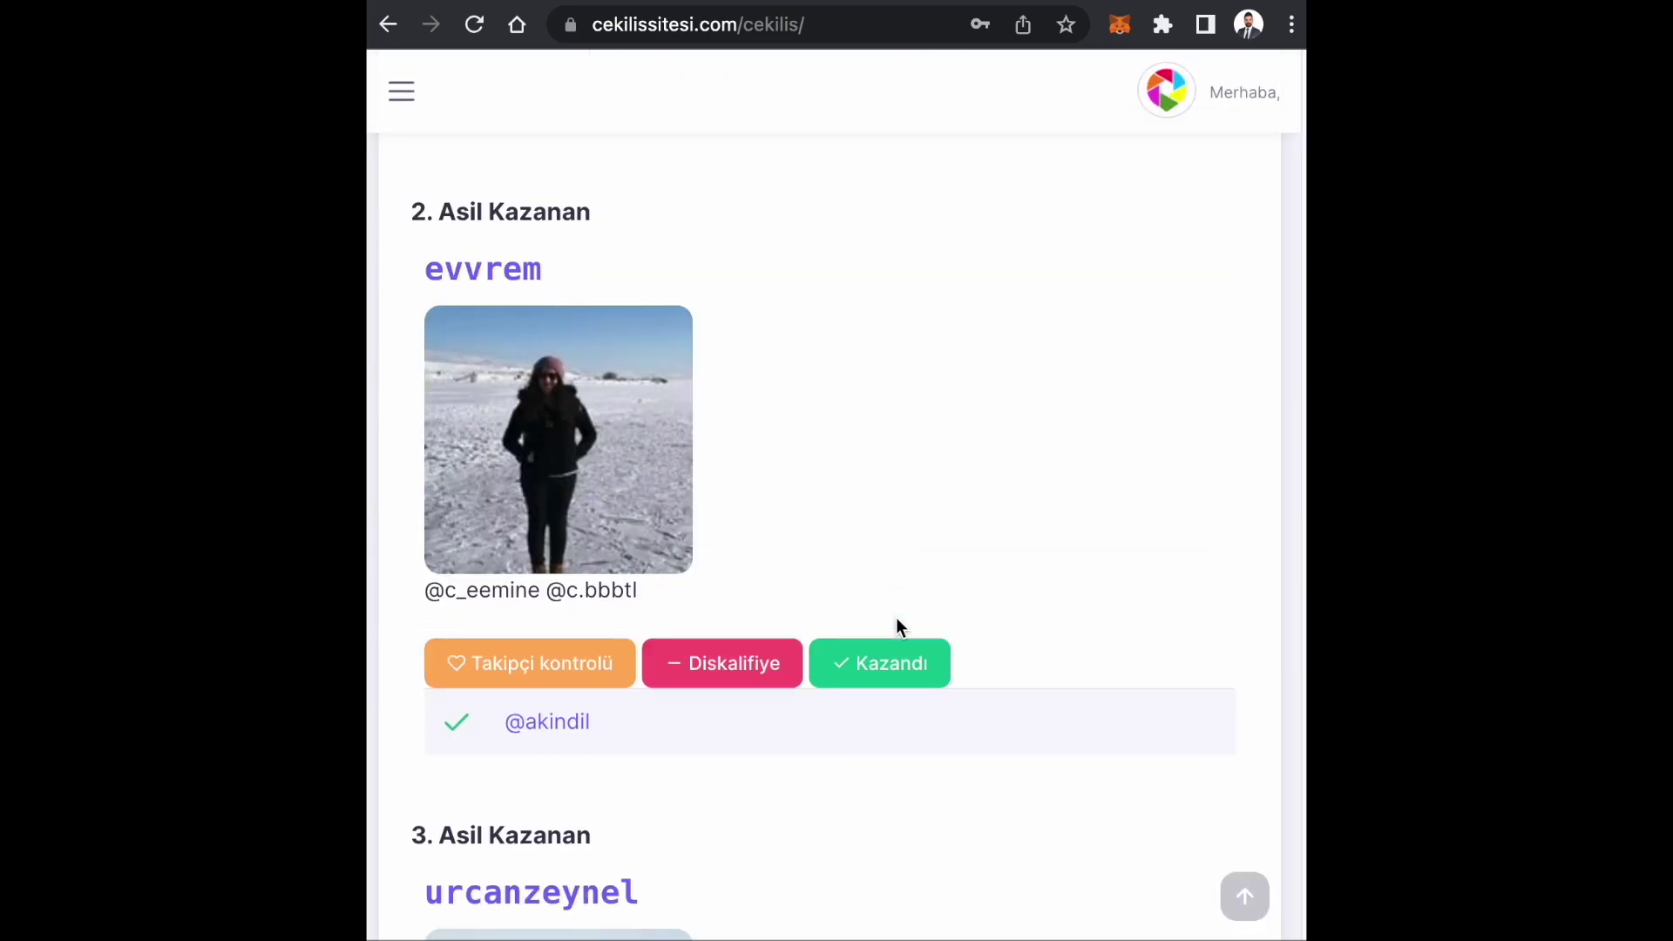
scroll(897, 628, down, 5)
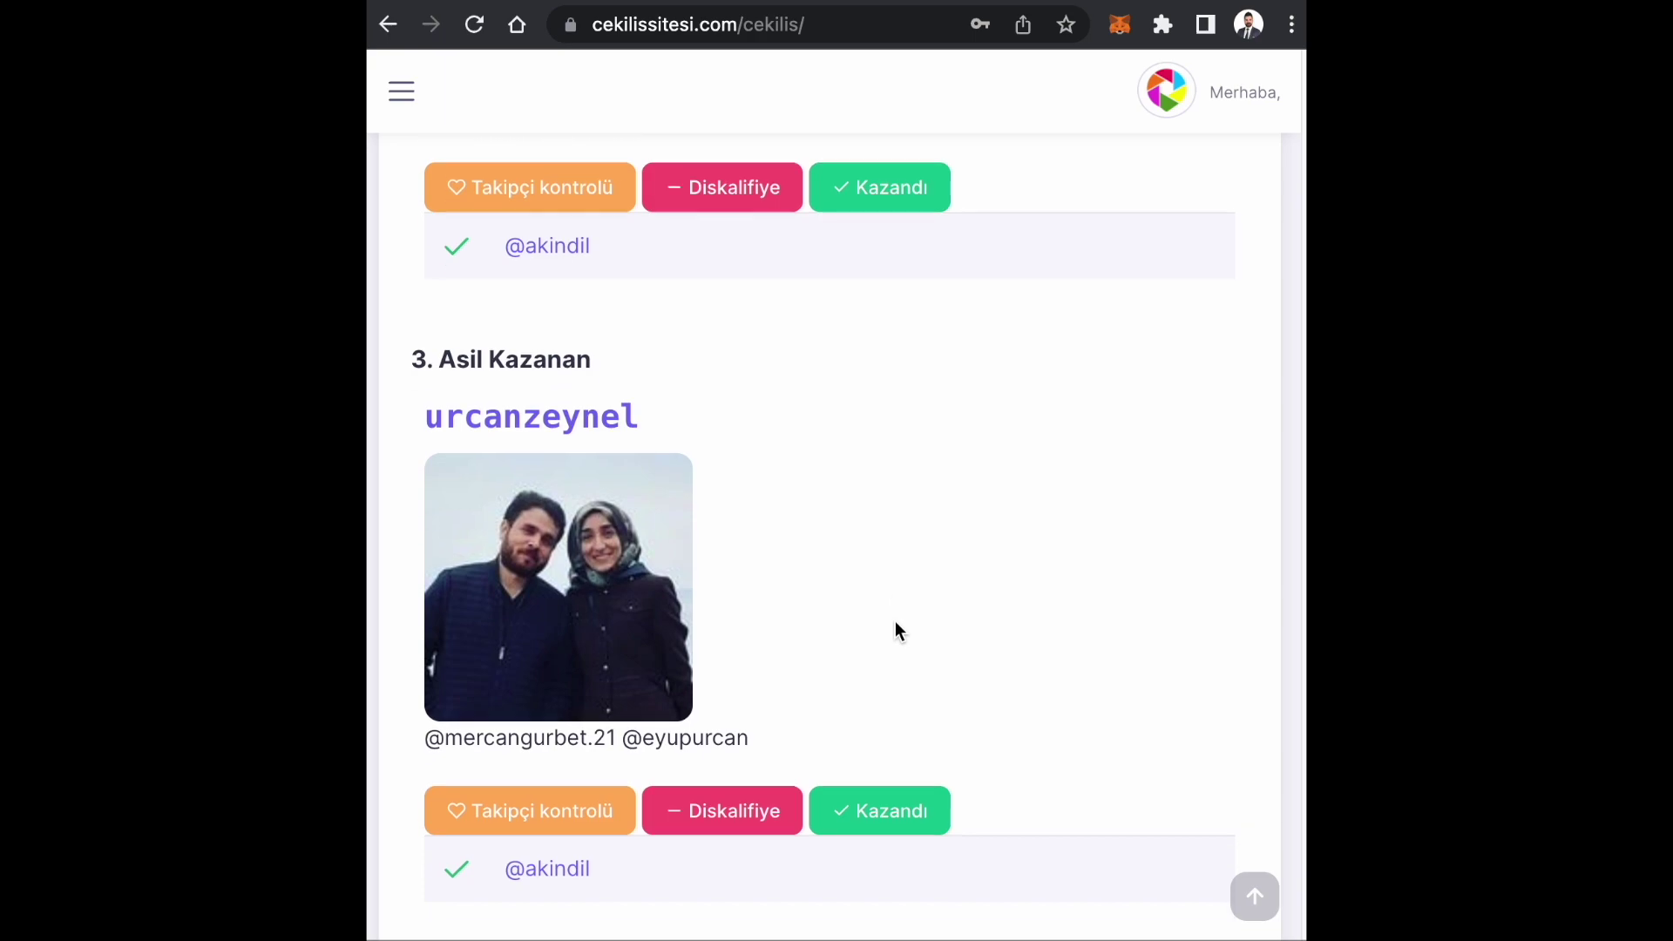
Step: Review the follower-check marks of the main and reserve winners, down to the link of the draw's result page
scroll(896, 620, down, 5)
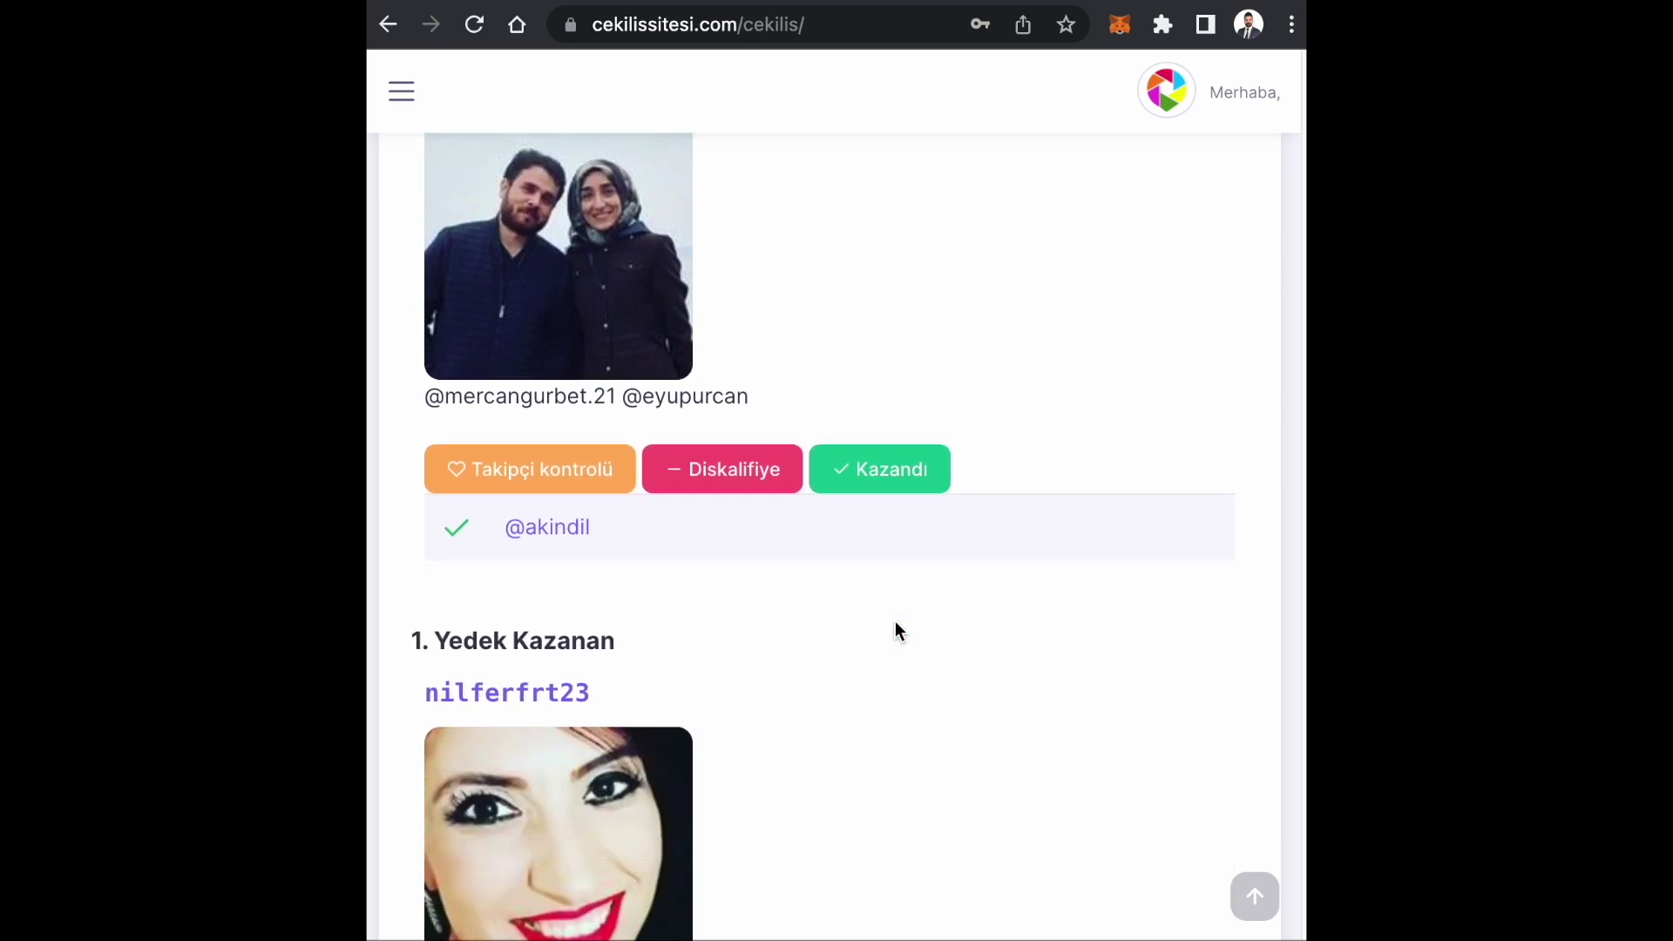
scroll(896, 620, down, 1)
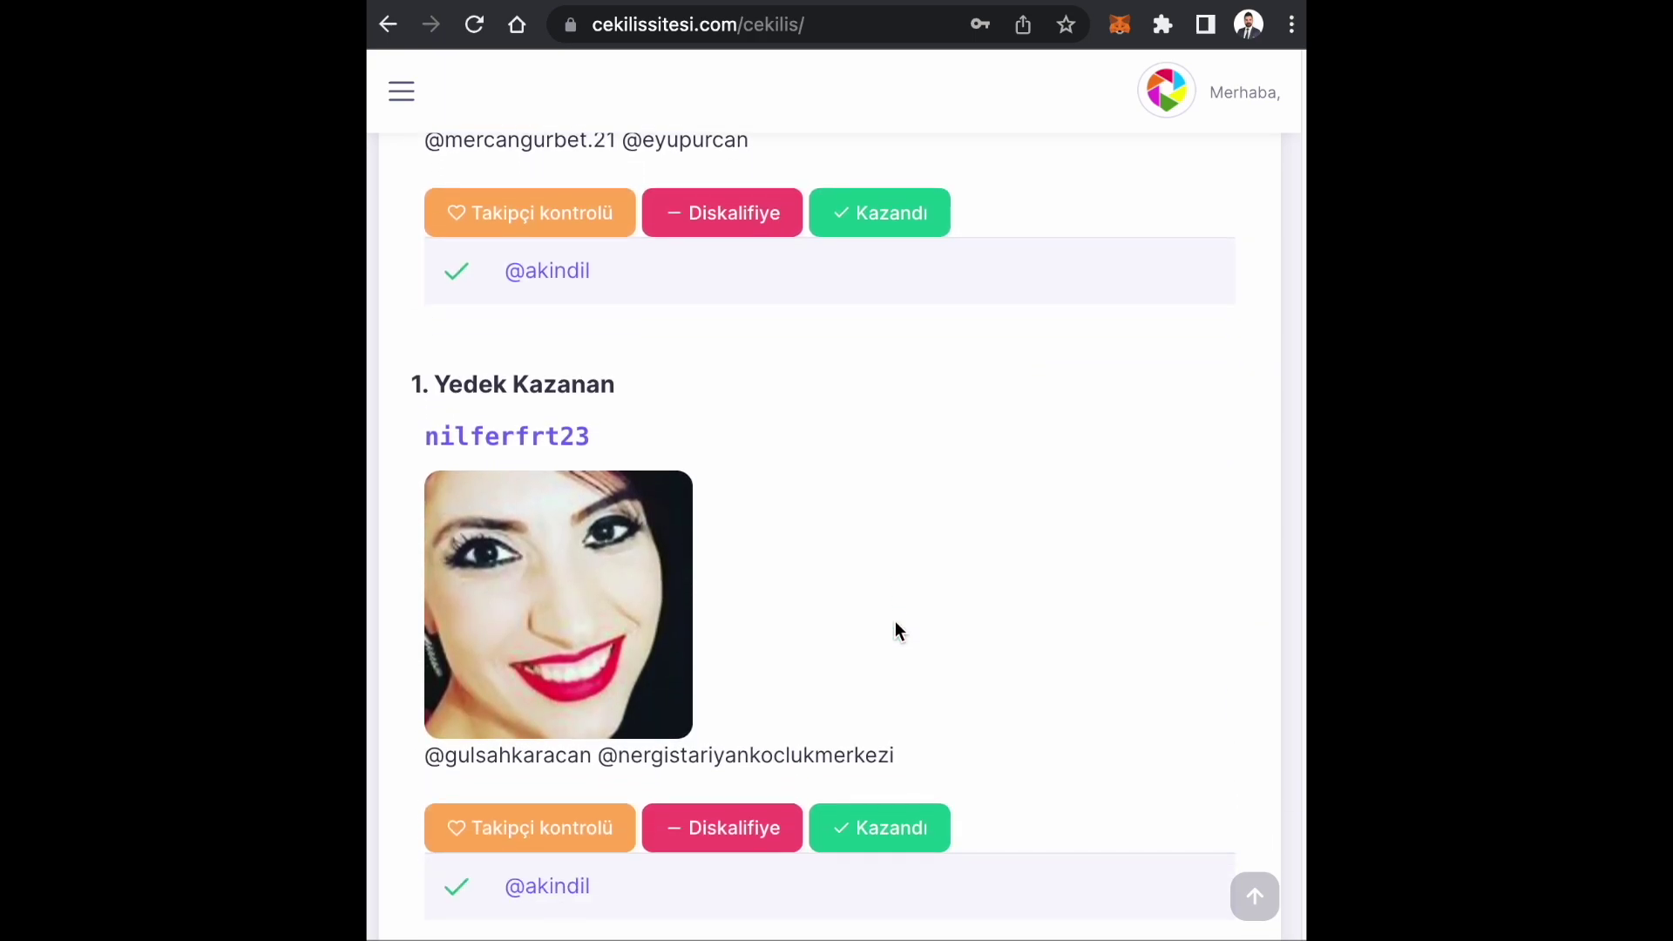
scroll(896, 621, down, 10)
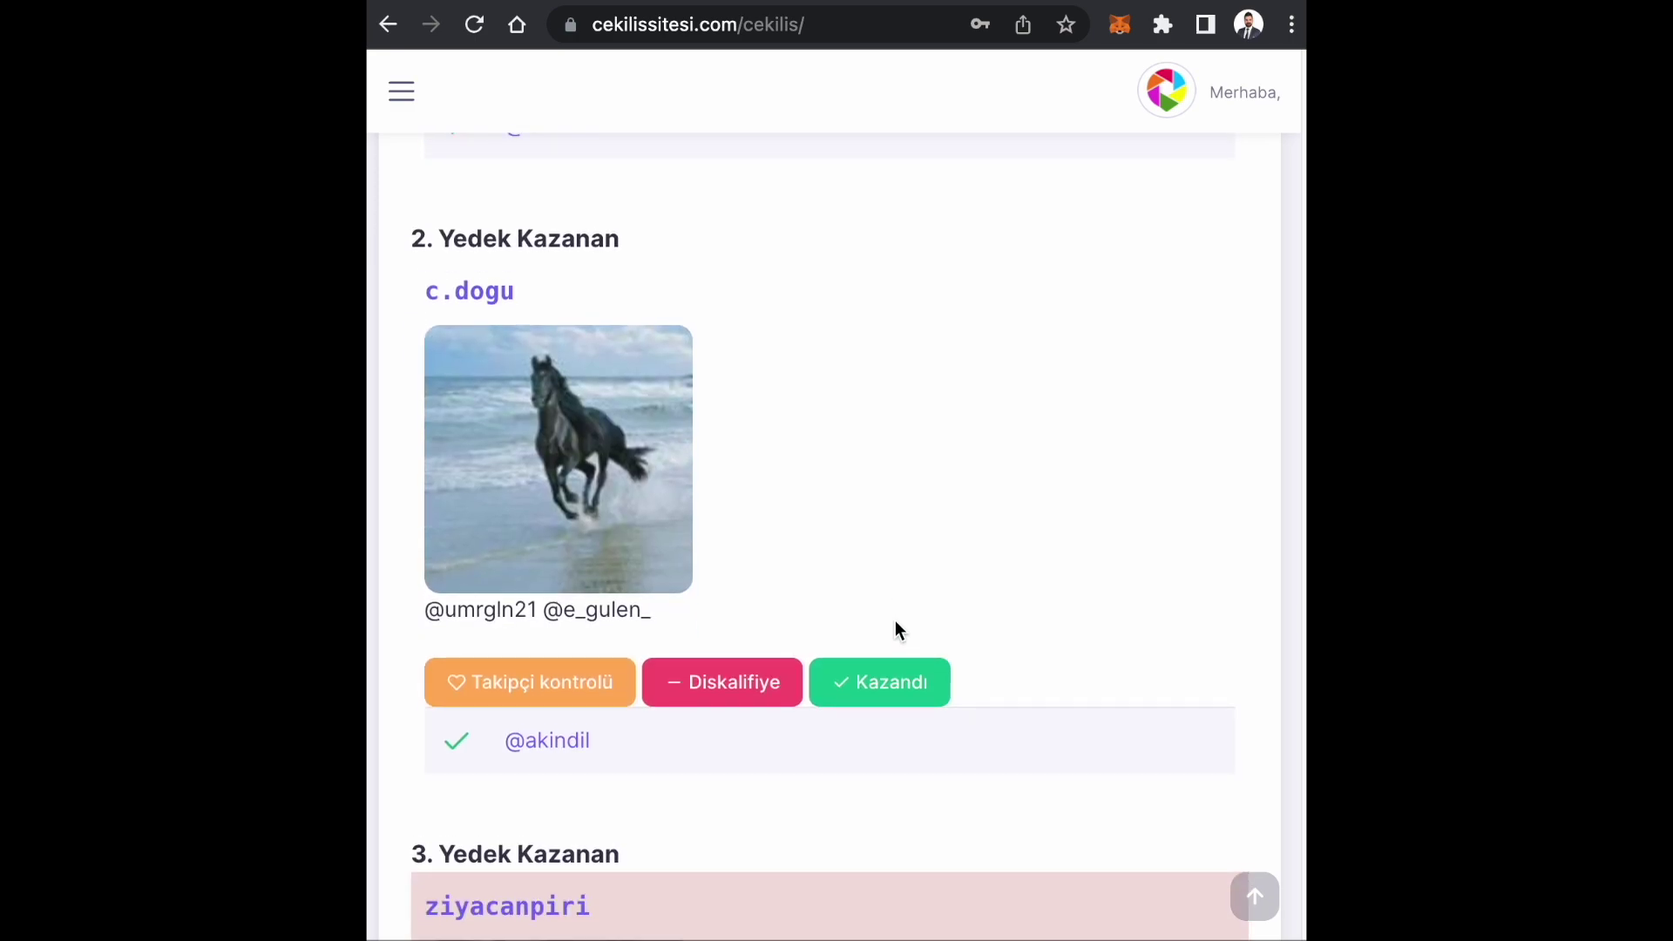
scroll(896, 622, down, 6)
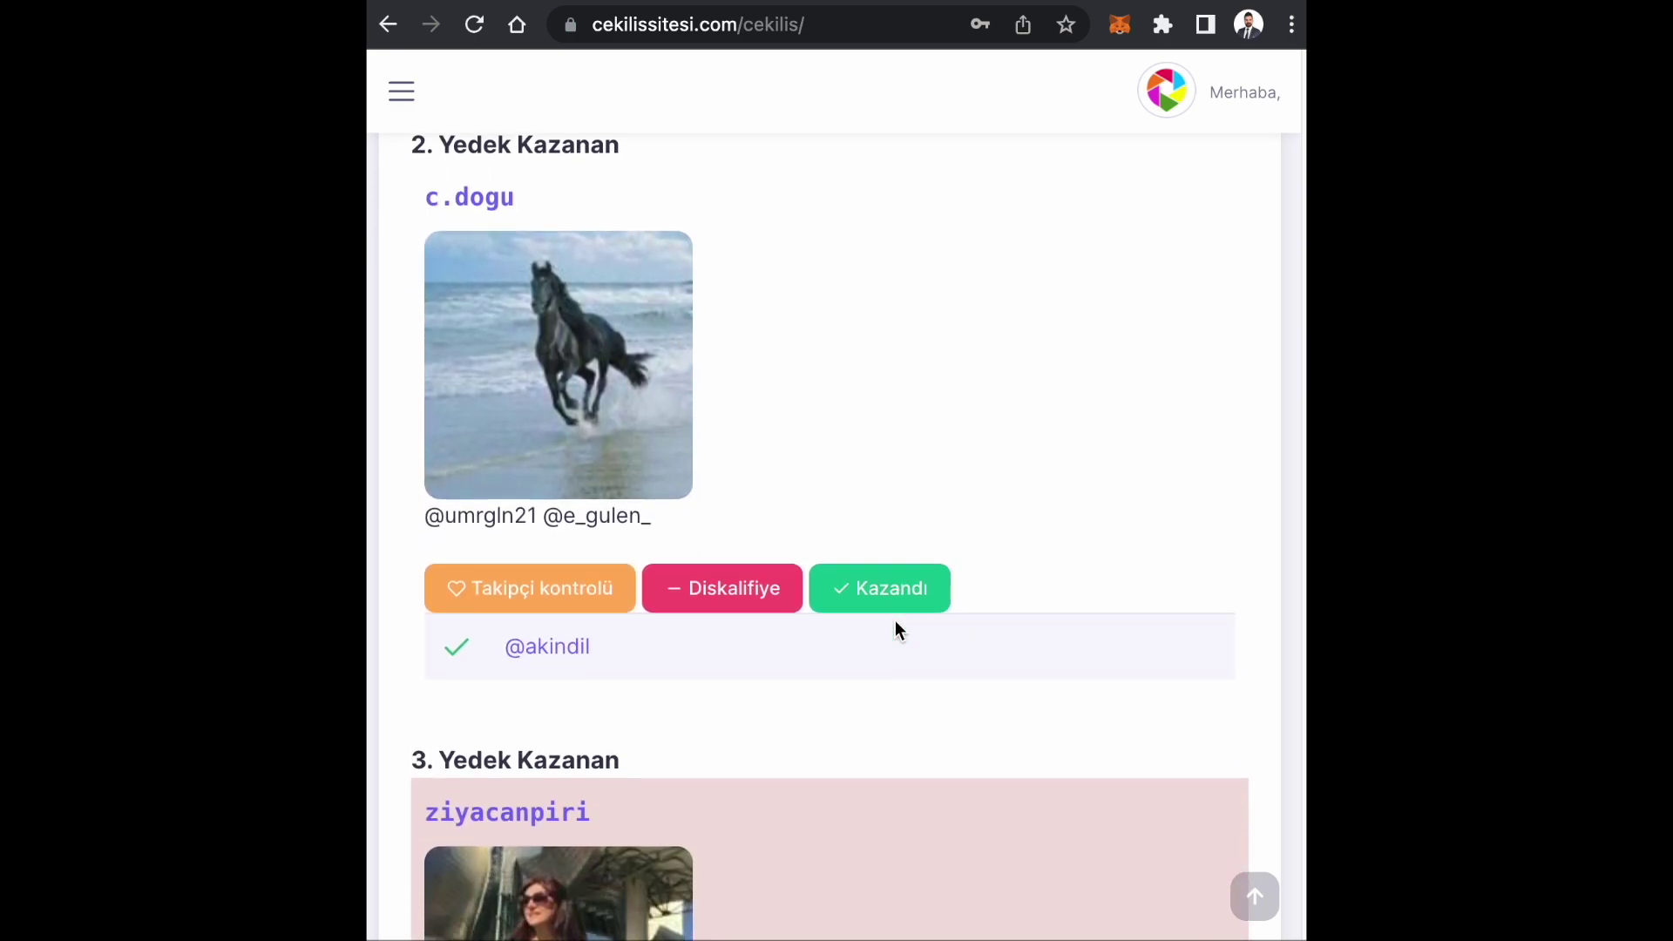
scroll(896, 620, down, 5)
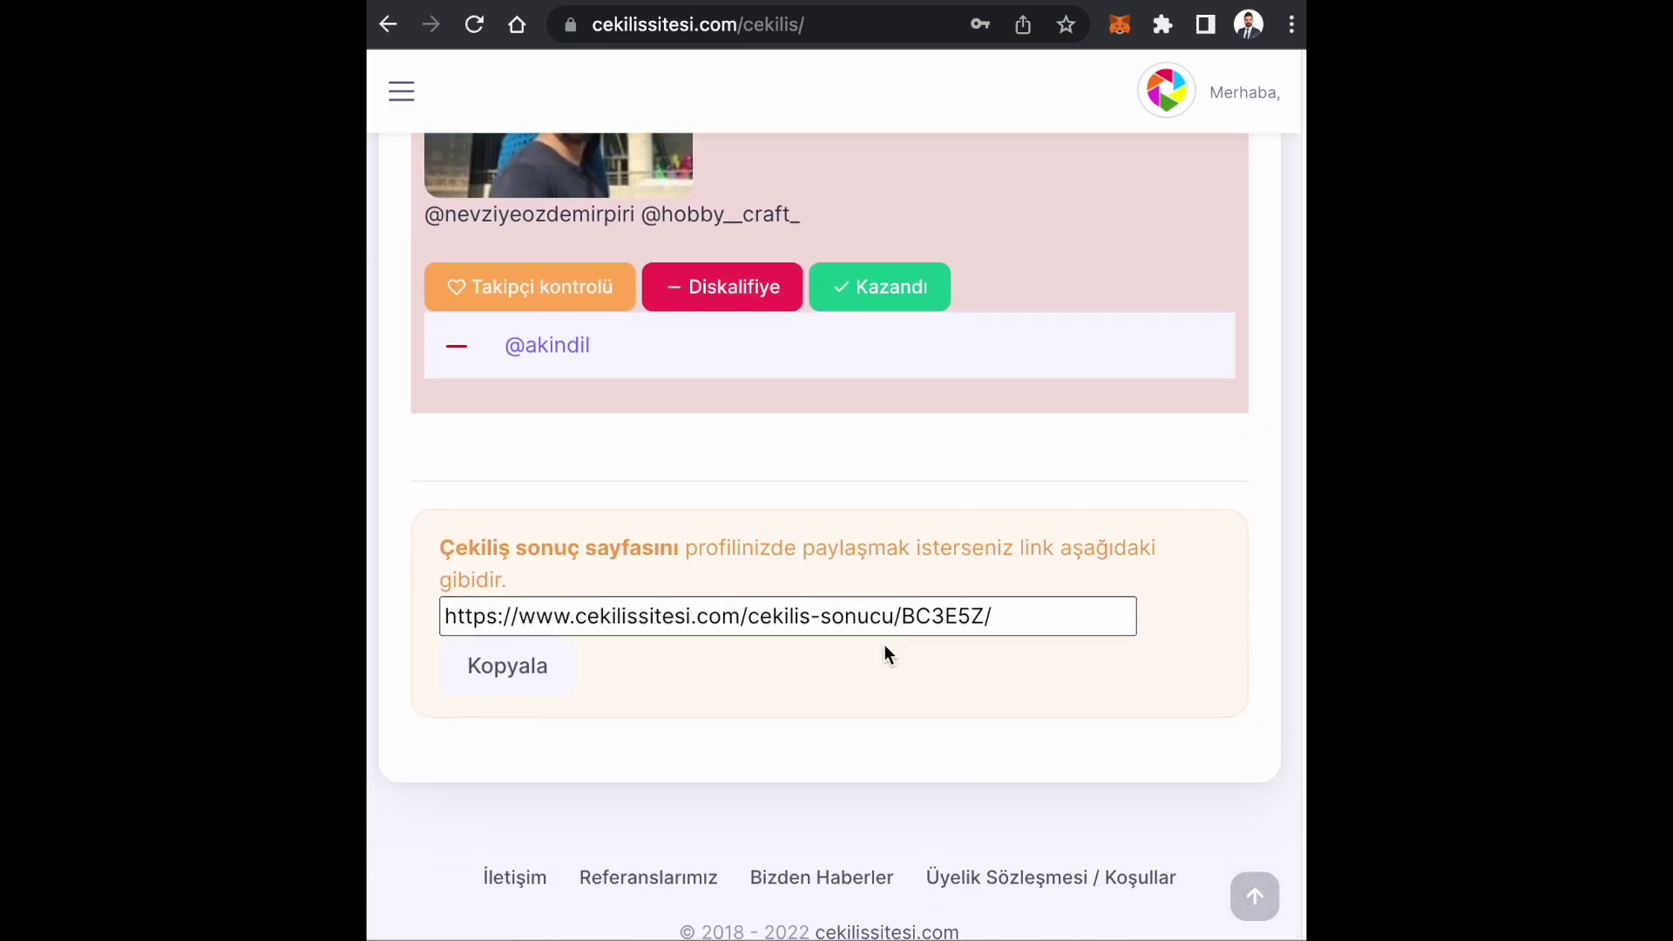
scroll(911, 646, up, 20)
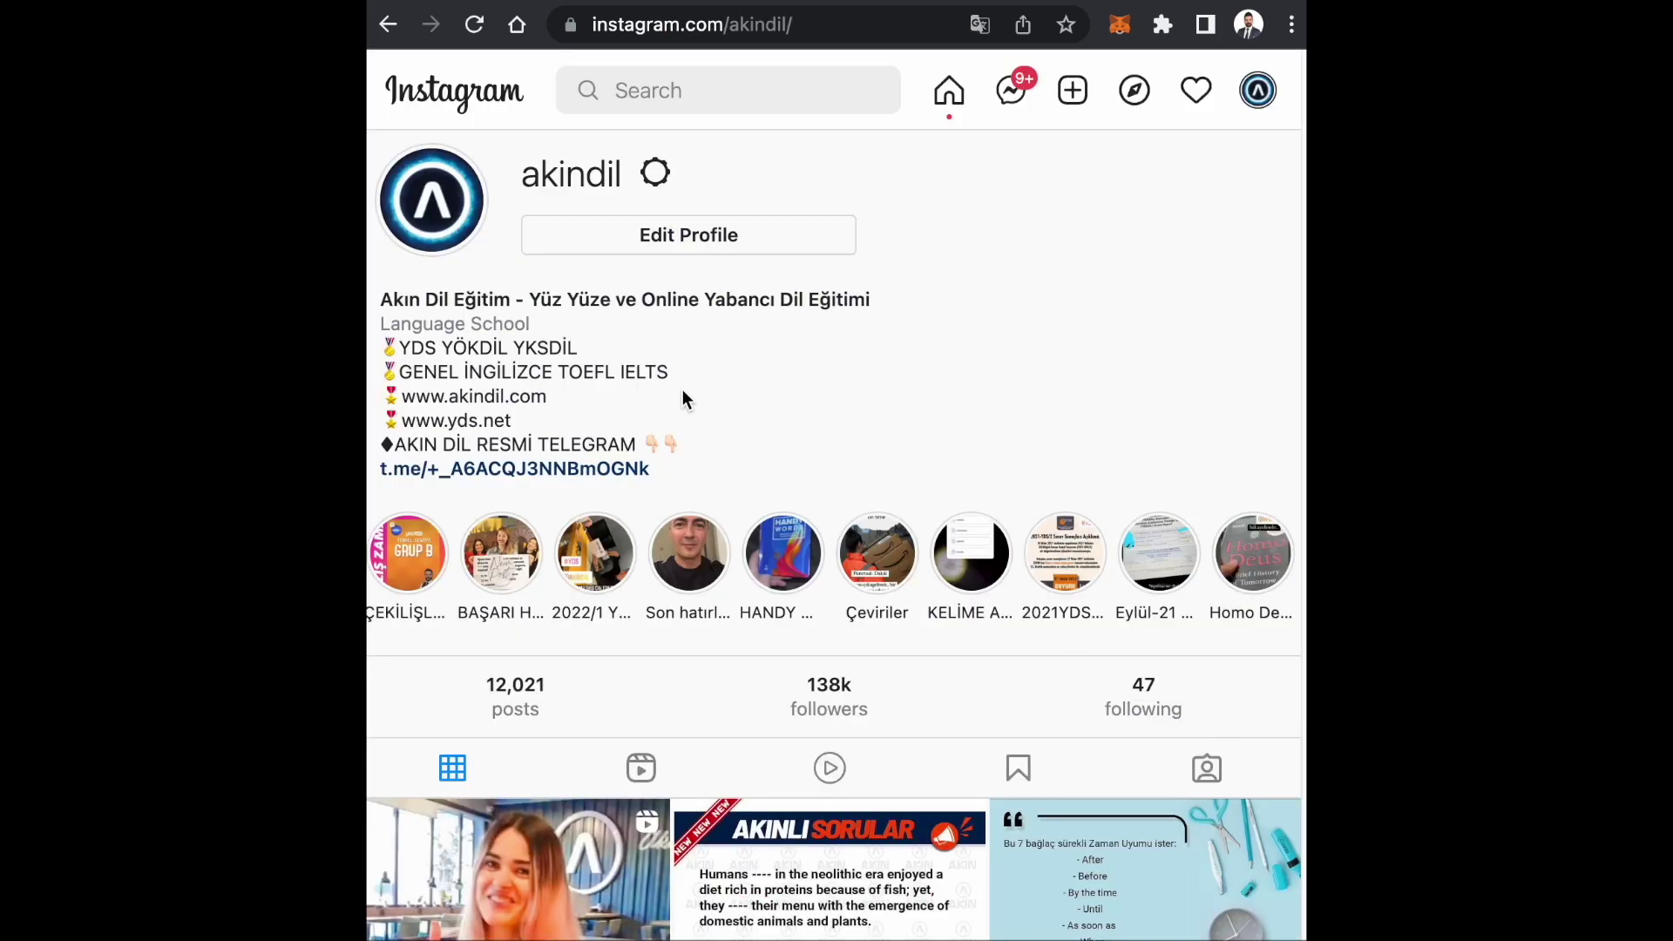
Step: Copy the Temel Seviye Grup C giveaway post's address from Instagram and enter it as the first post address of the ONLINE GRUP C ÇEKİLİŞİ draw
scroll(739, 404, down, 8)
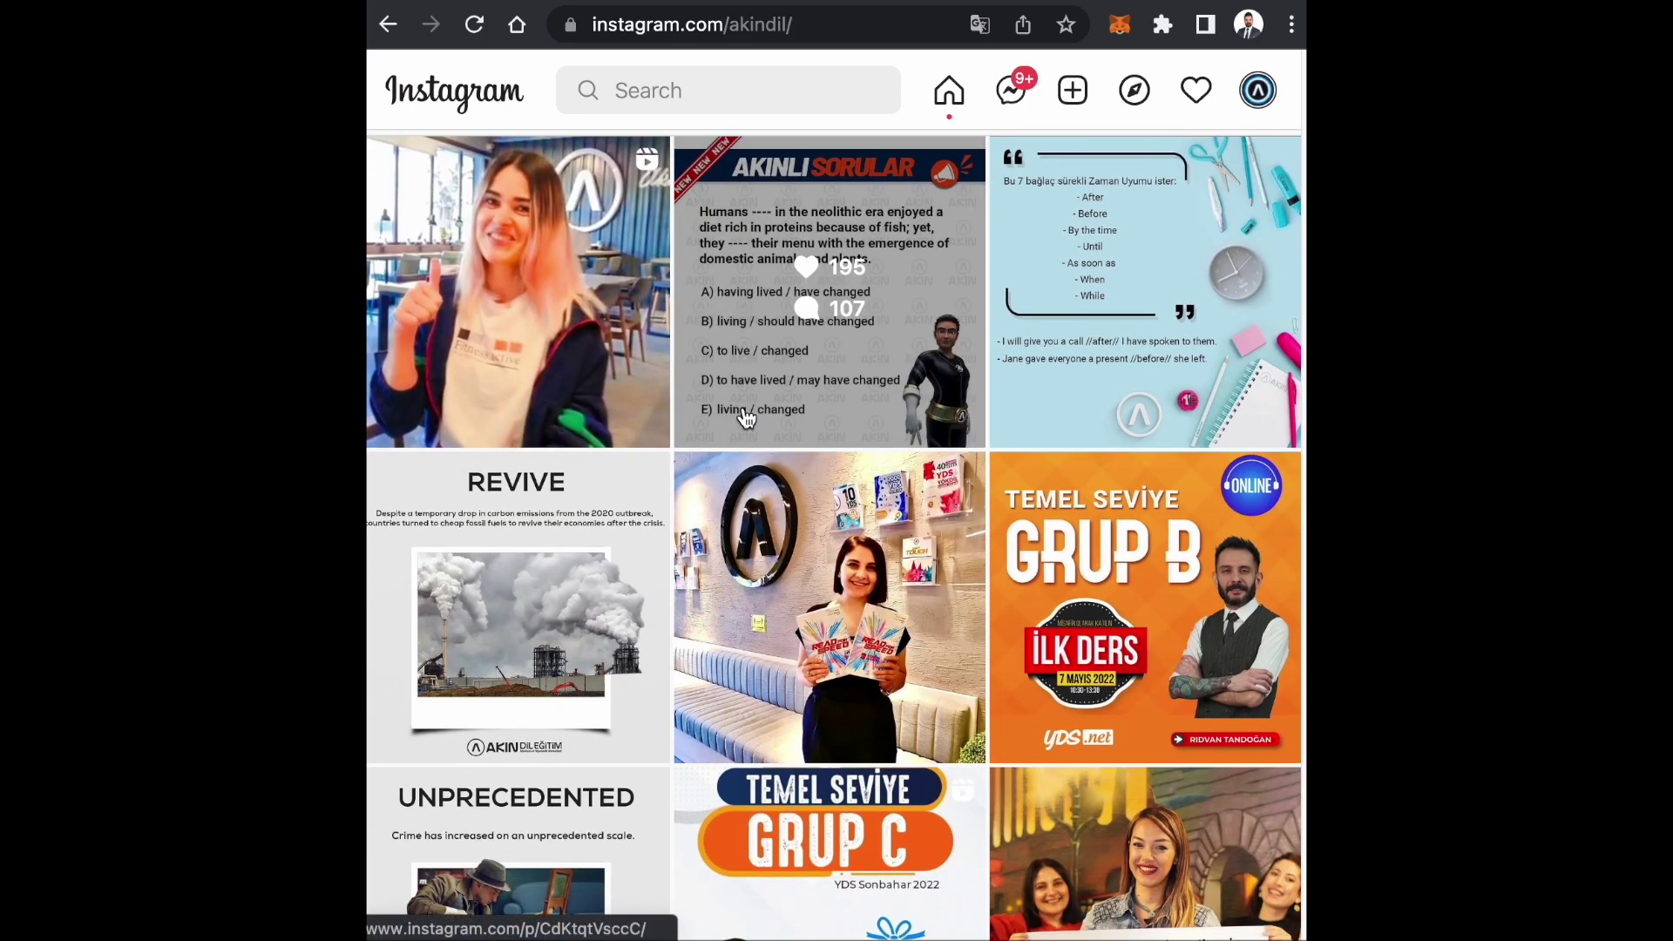
scroll(746, 415, down, 3)
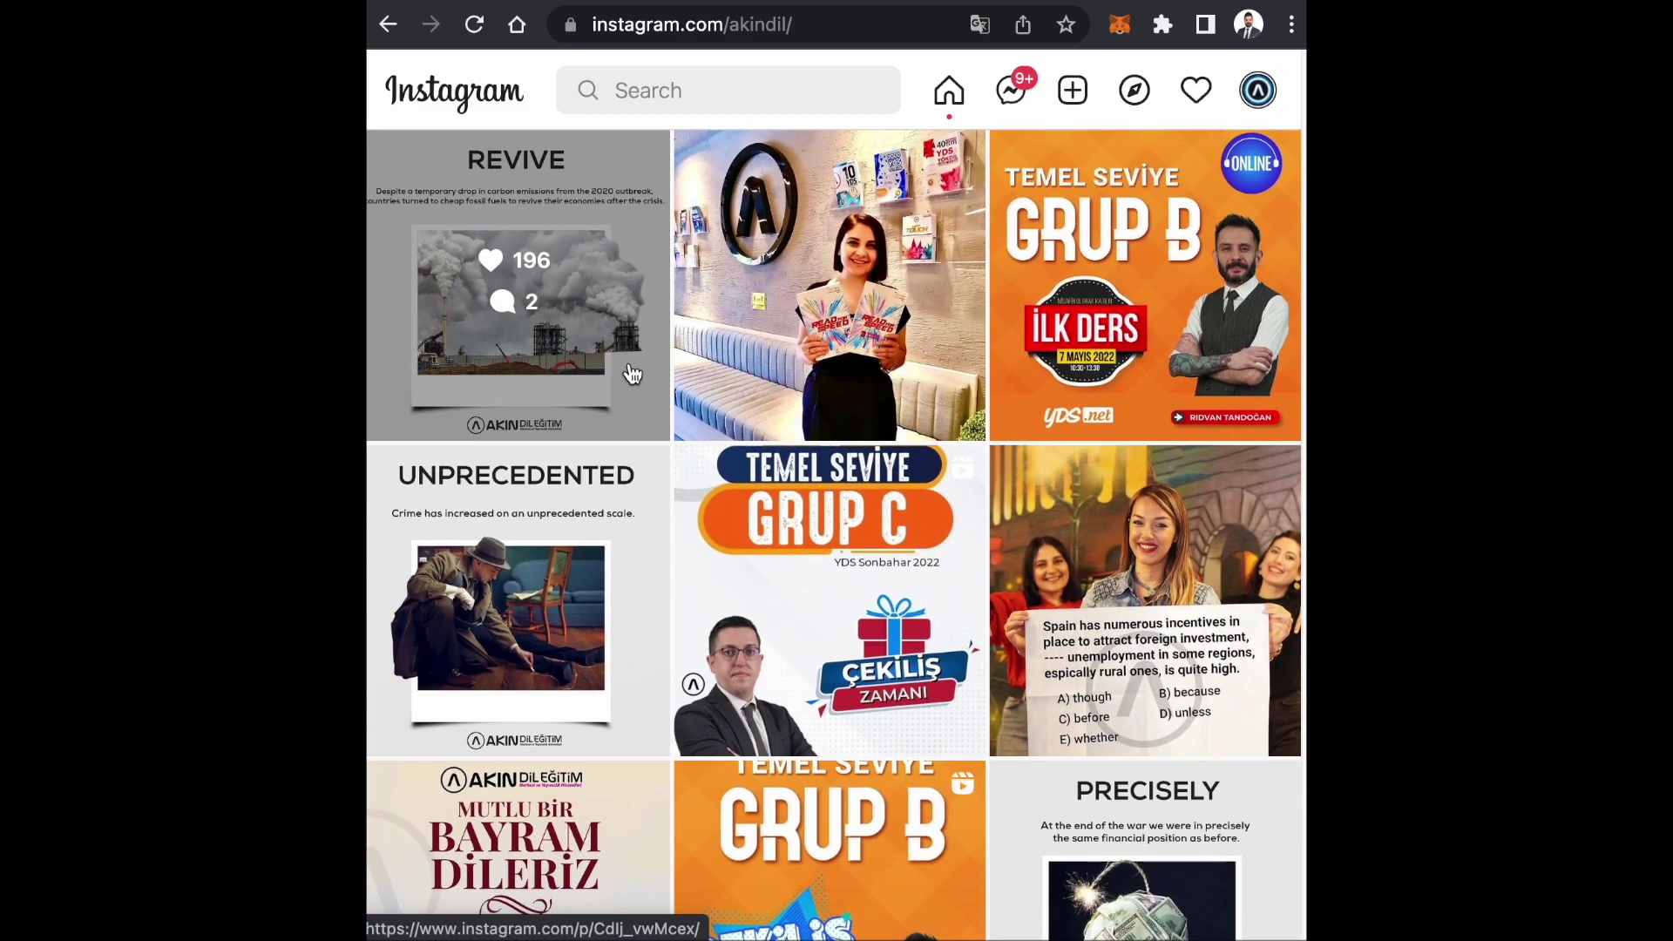
click(917, 514)
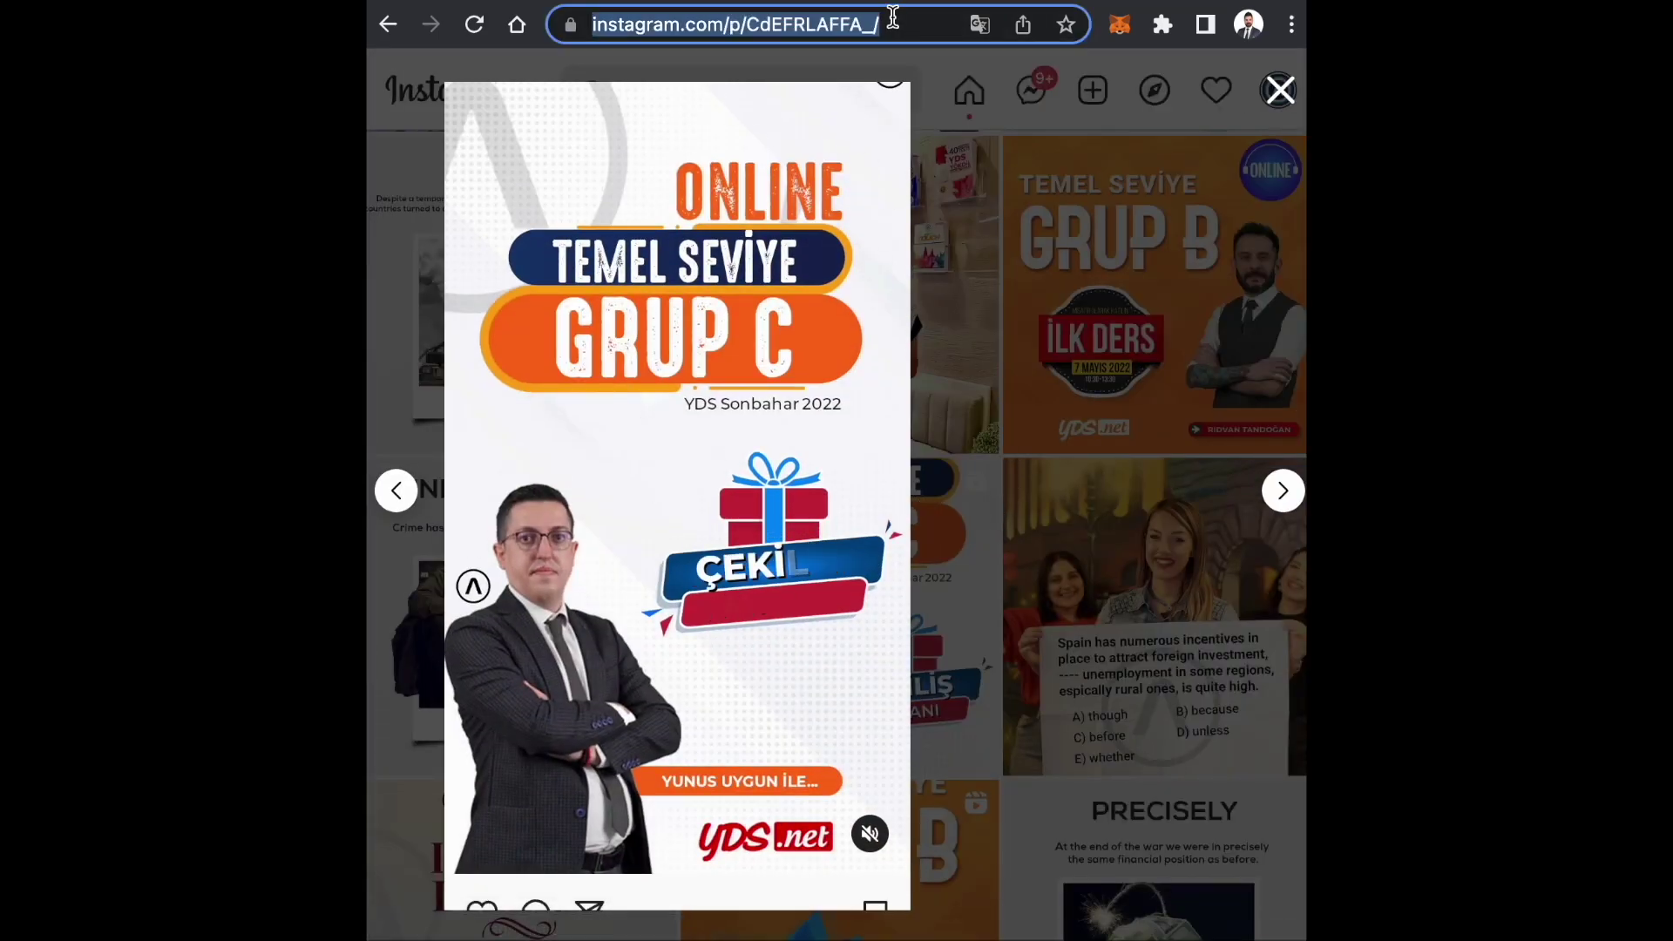
click(832, 7)
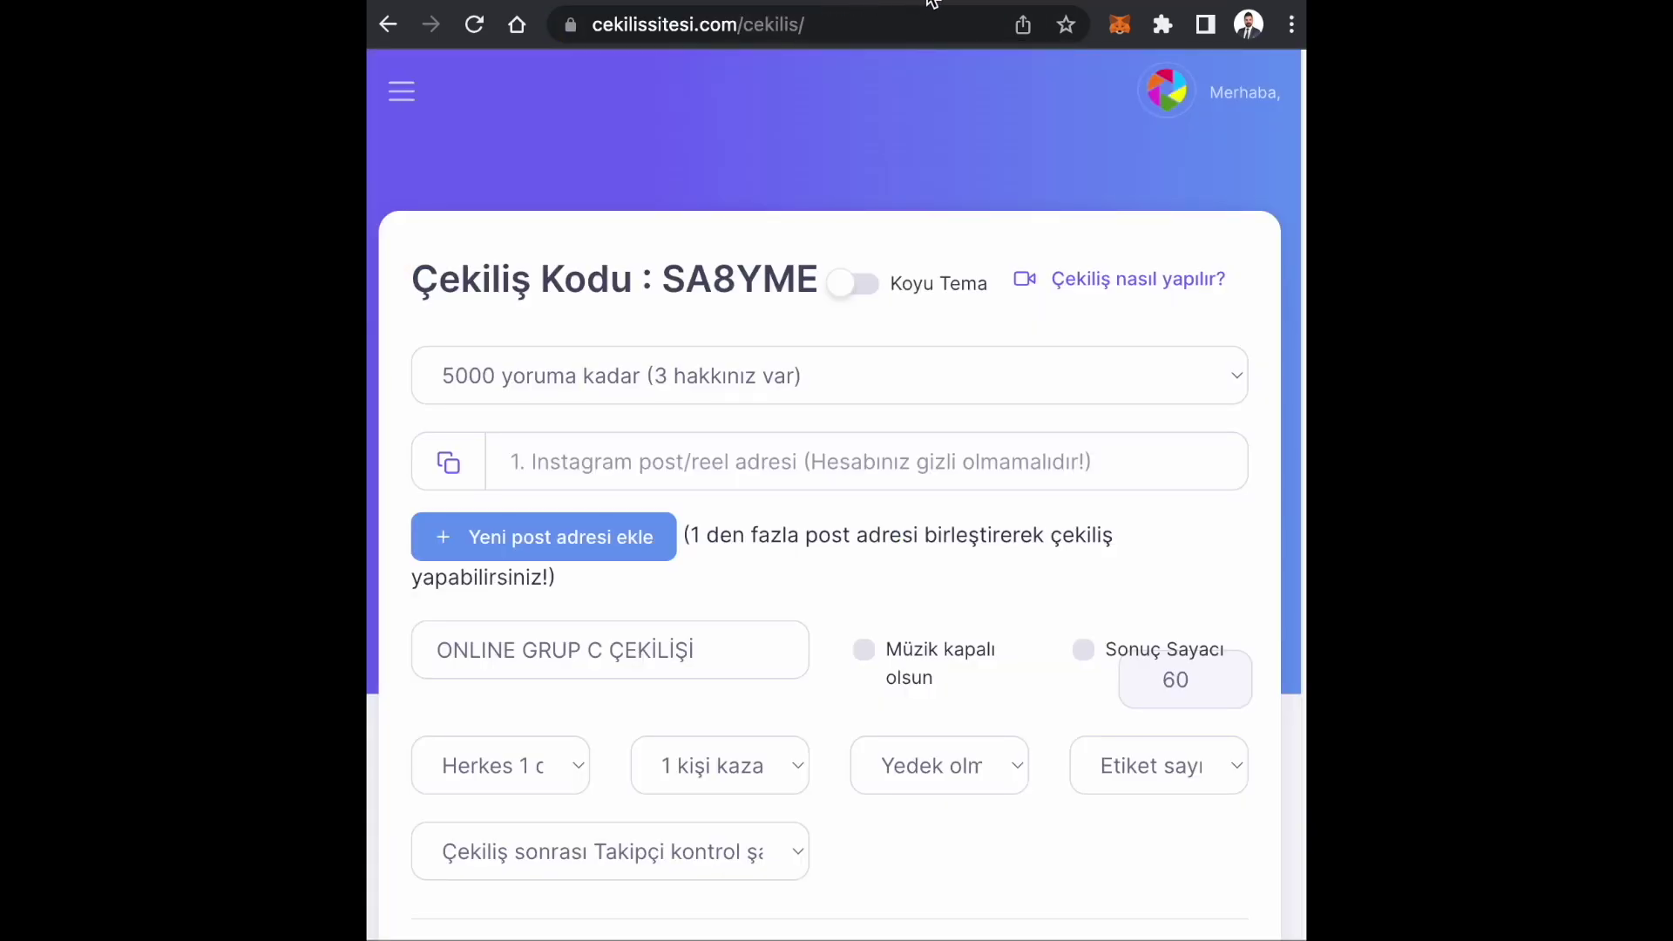
click(766, 448)
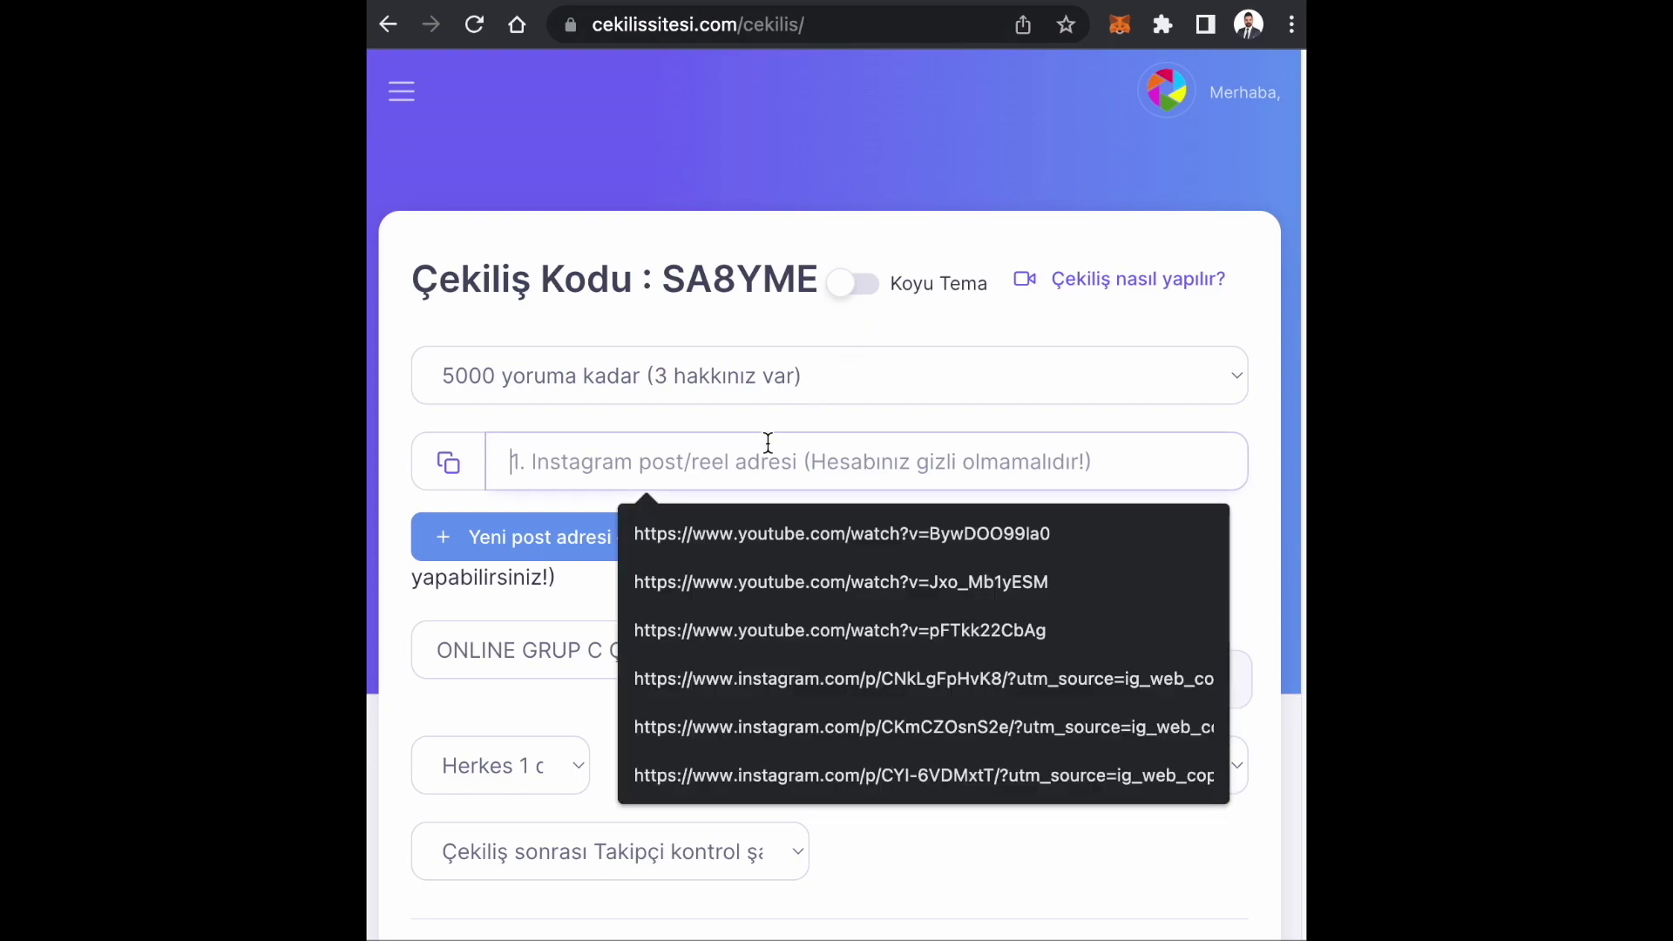
text(https://www.instagram.com/p/CdEFRLAFFA_/)
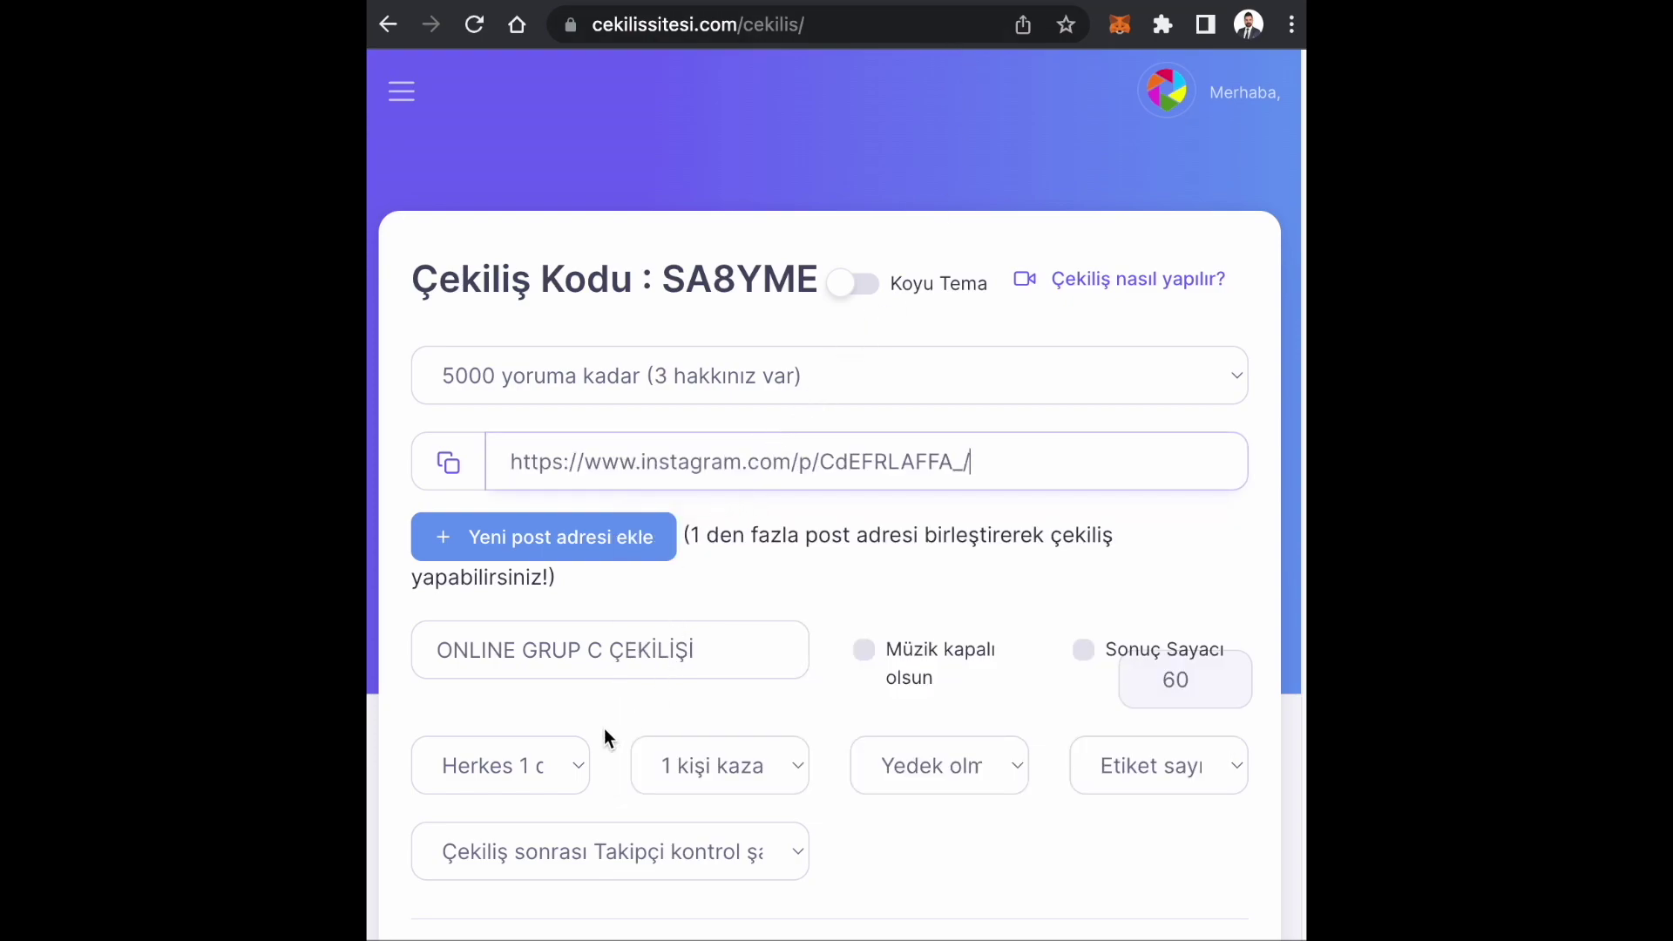
Step: Configure the Grup C draw for 3 winners, 3 reserve winners and 2 tagged people, keeping the "Herkes 1" entry option
click(530, 751)
click(538, 802)
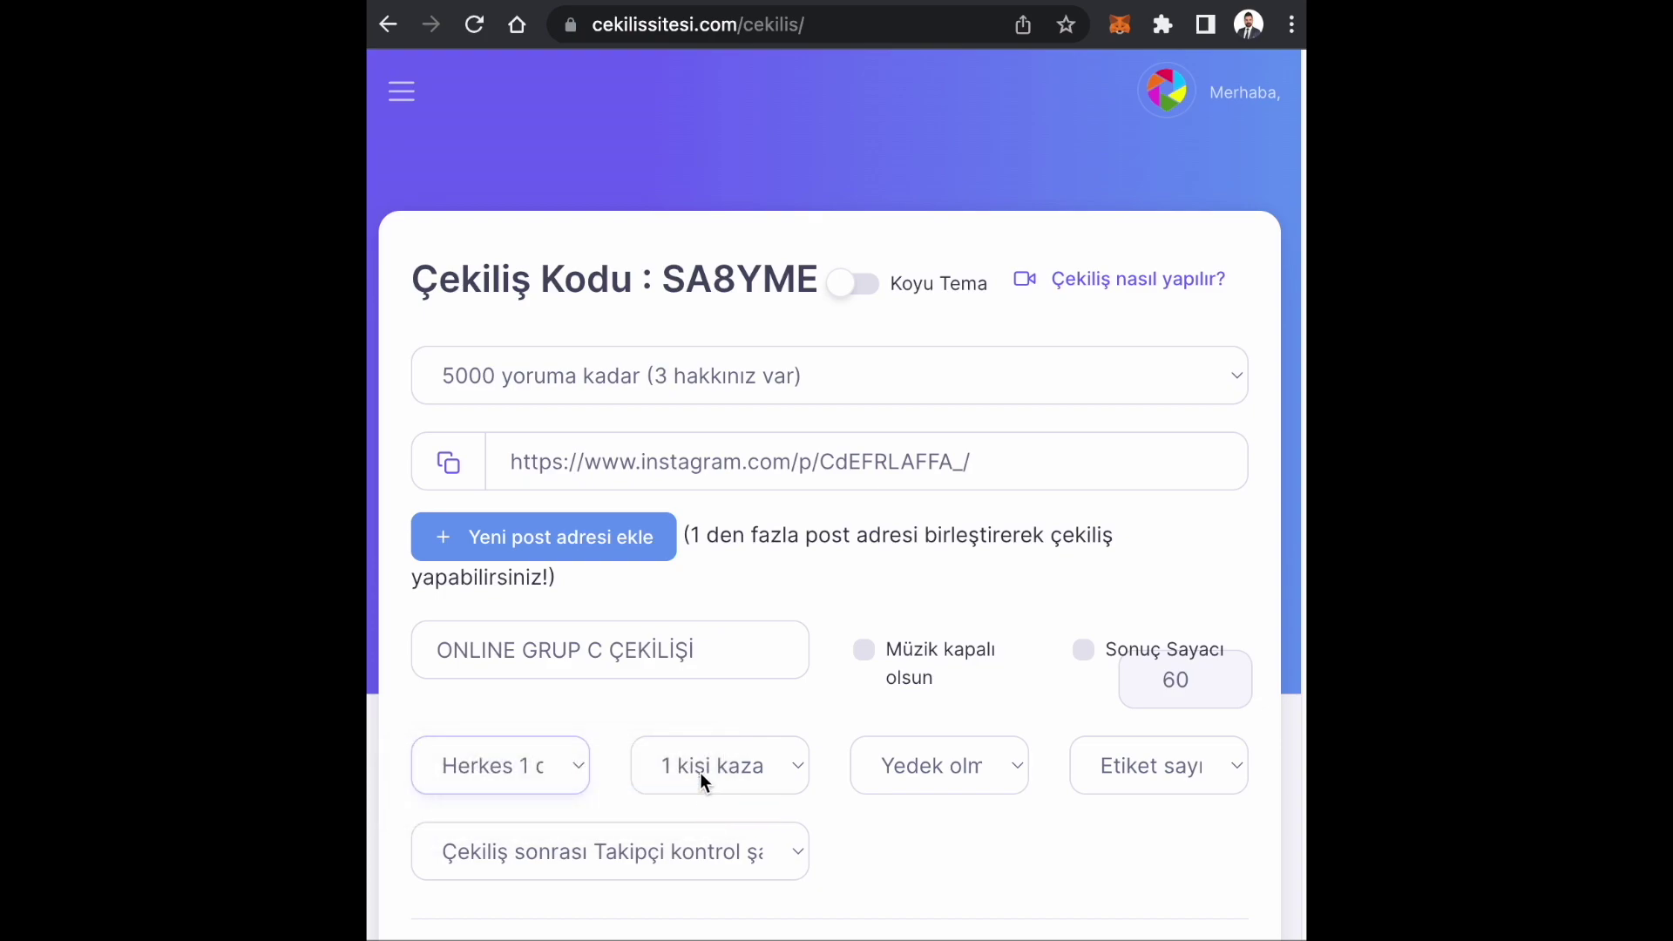
click(701, 772)
click(718, 840)
click(958, 772)
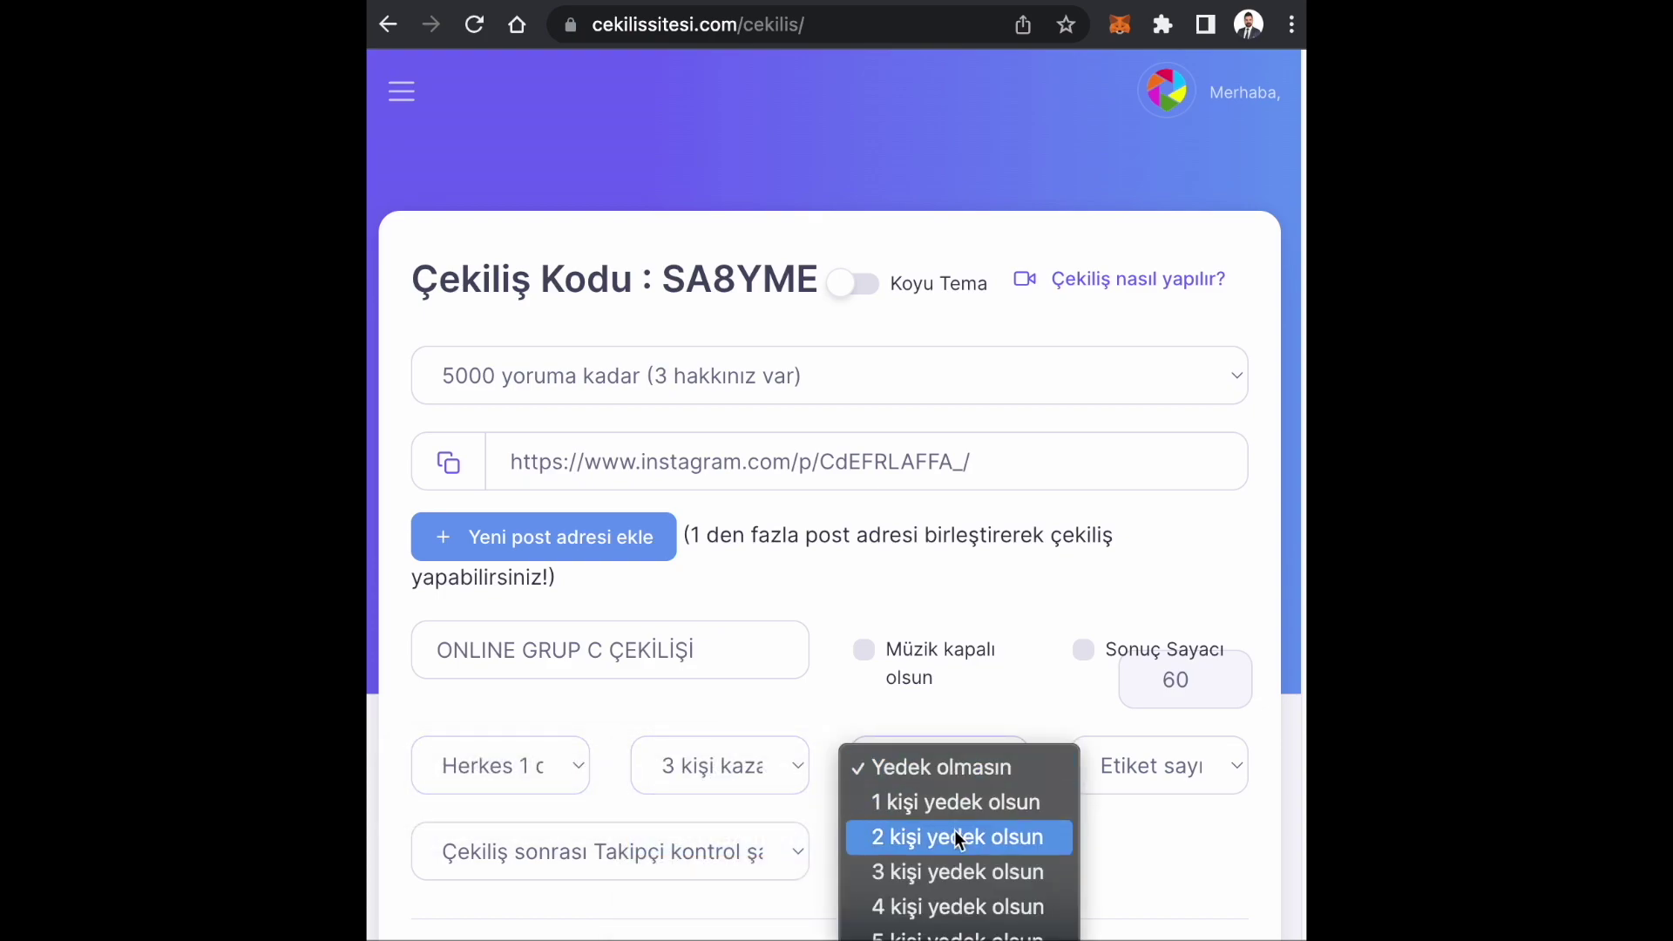
click(950, 870)
click(1121, 767)
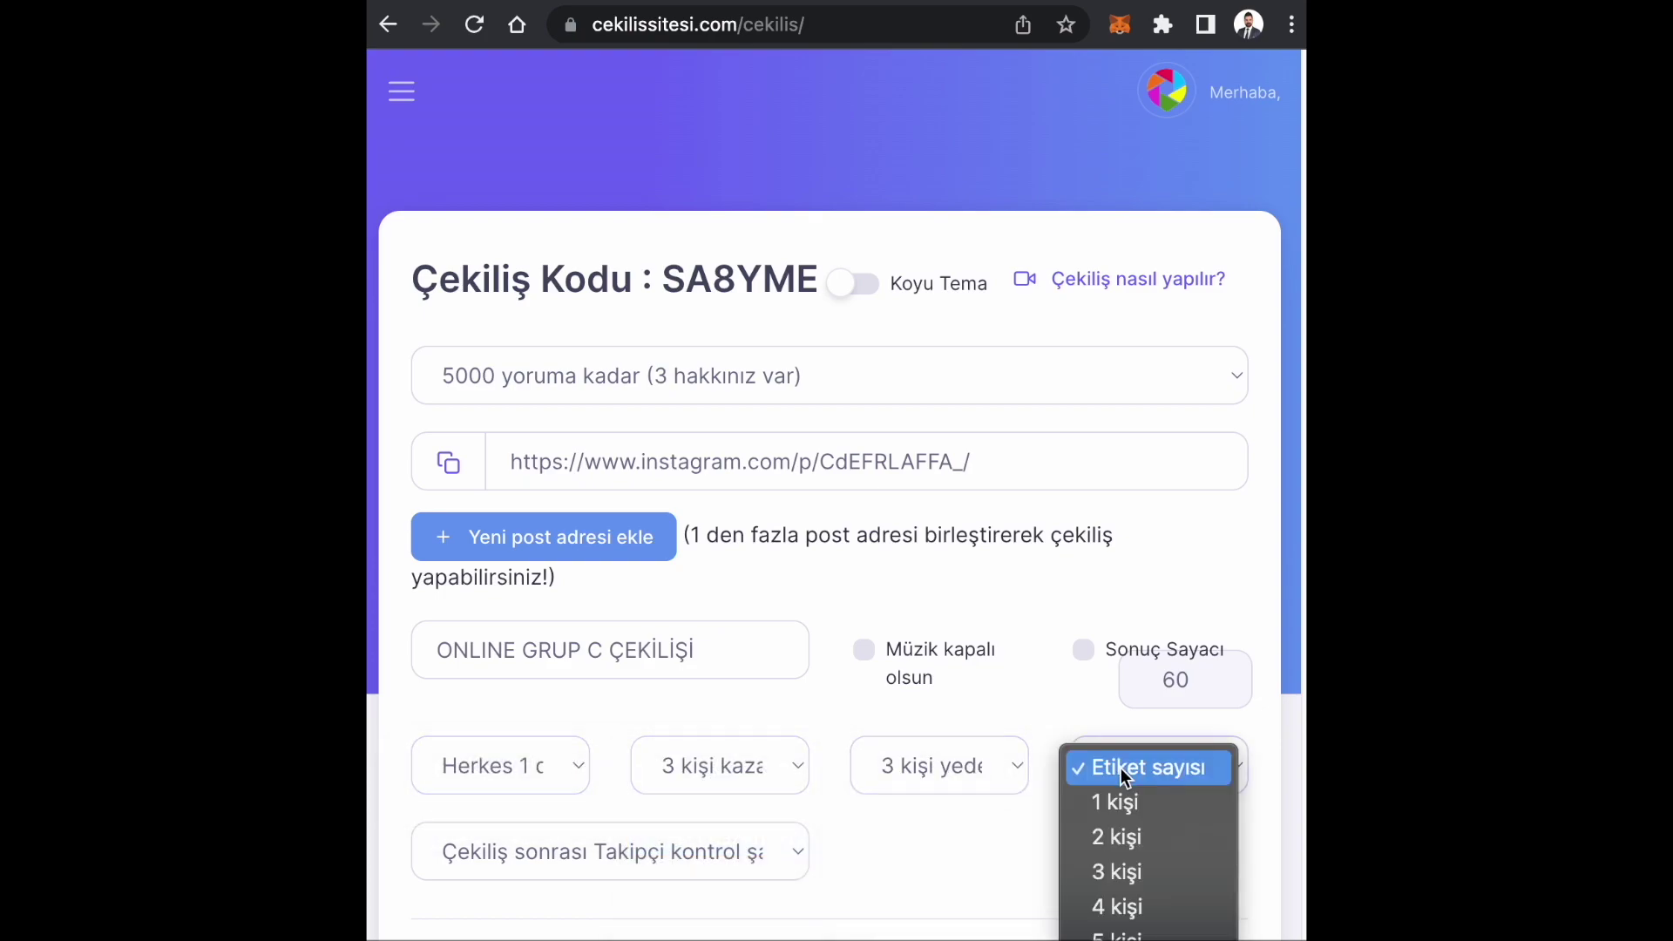
click(1138, 846)
Step: Require entrants to meet "Sadece beni takip etmesi" as the follower condition and start the Grup C draw
click(723, 853)
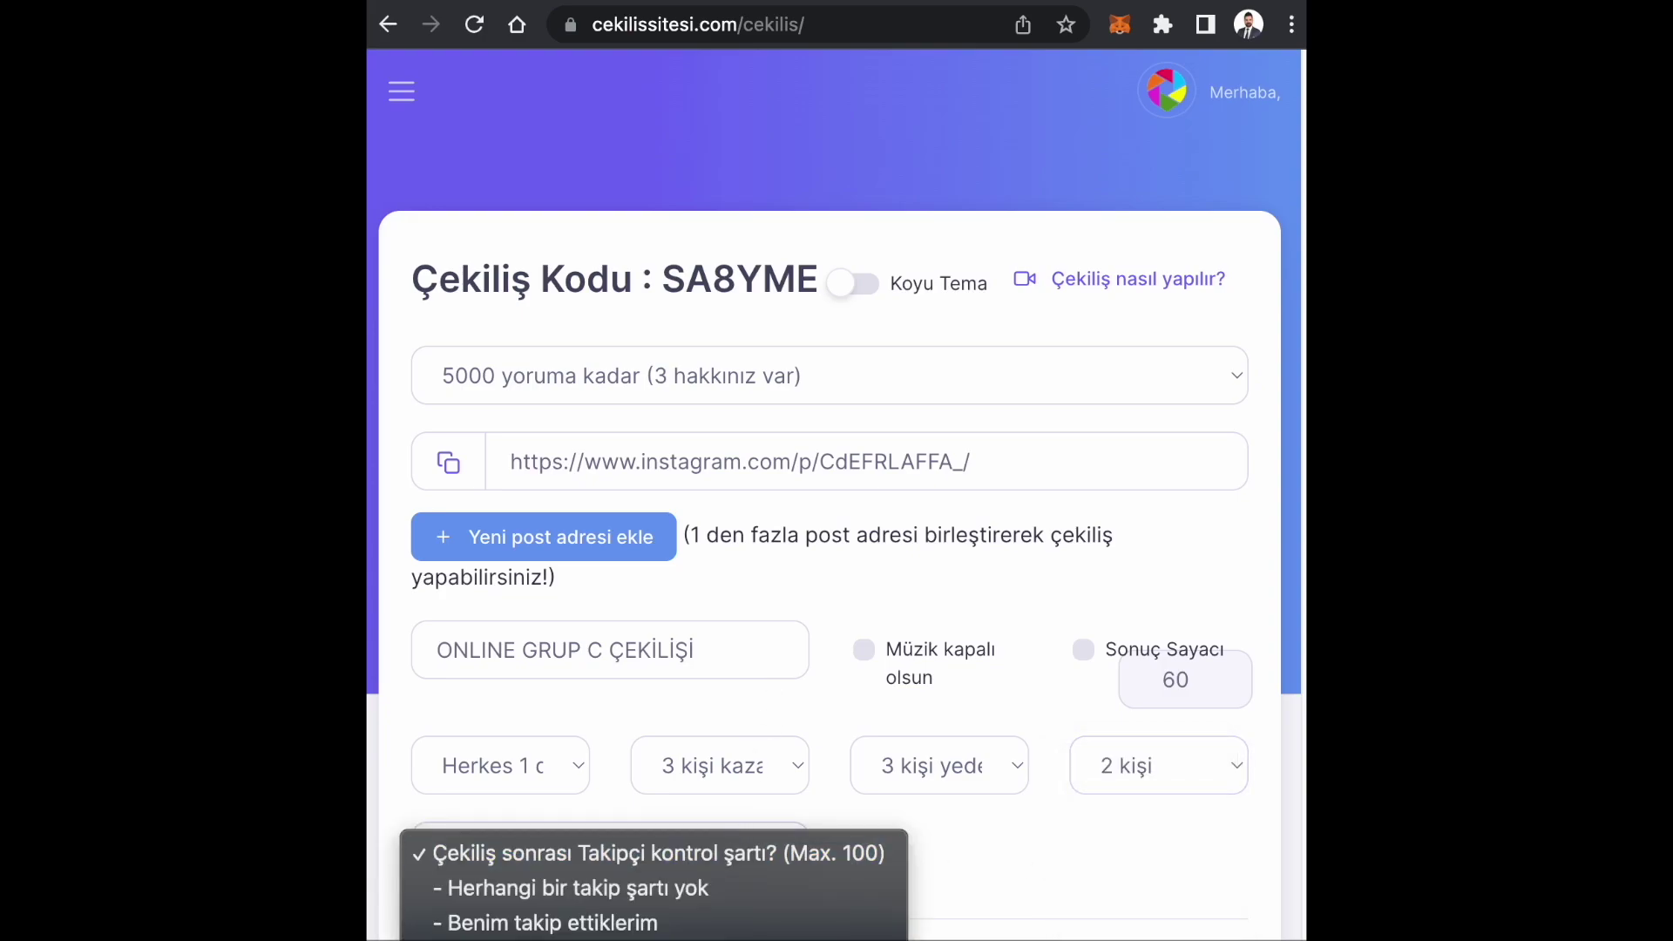
click(723, 930)
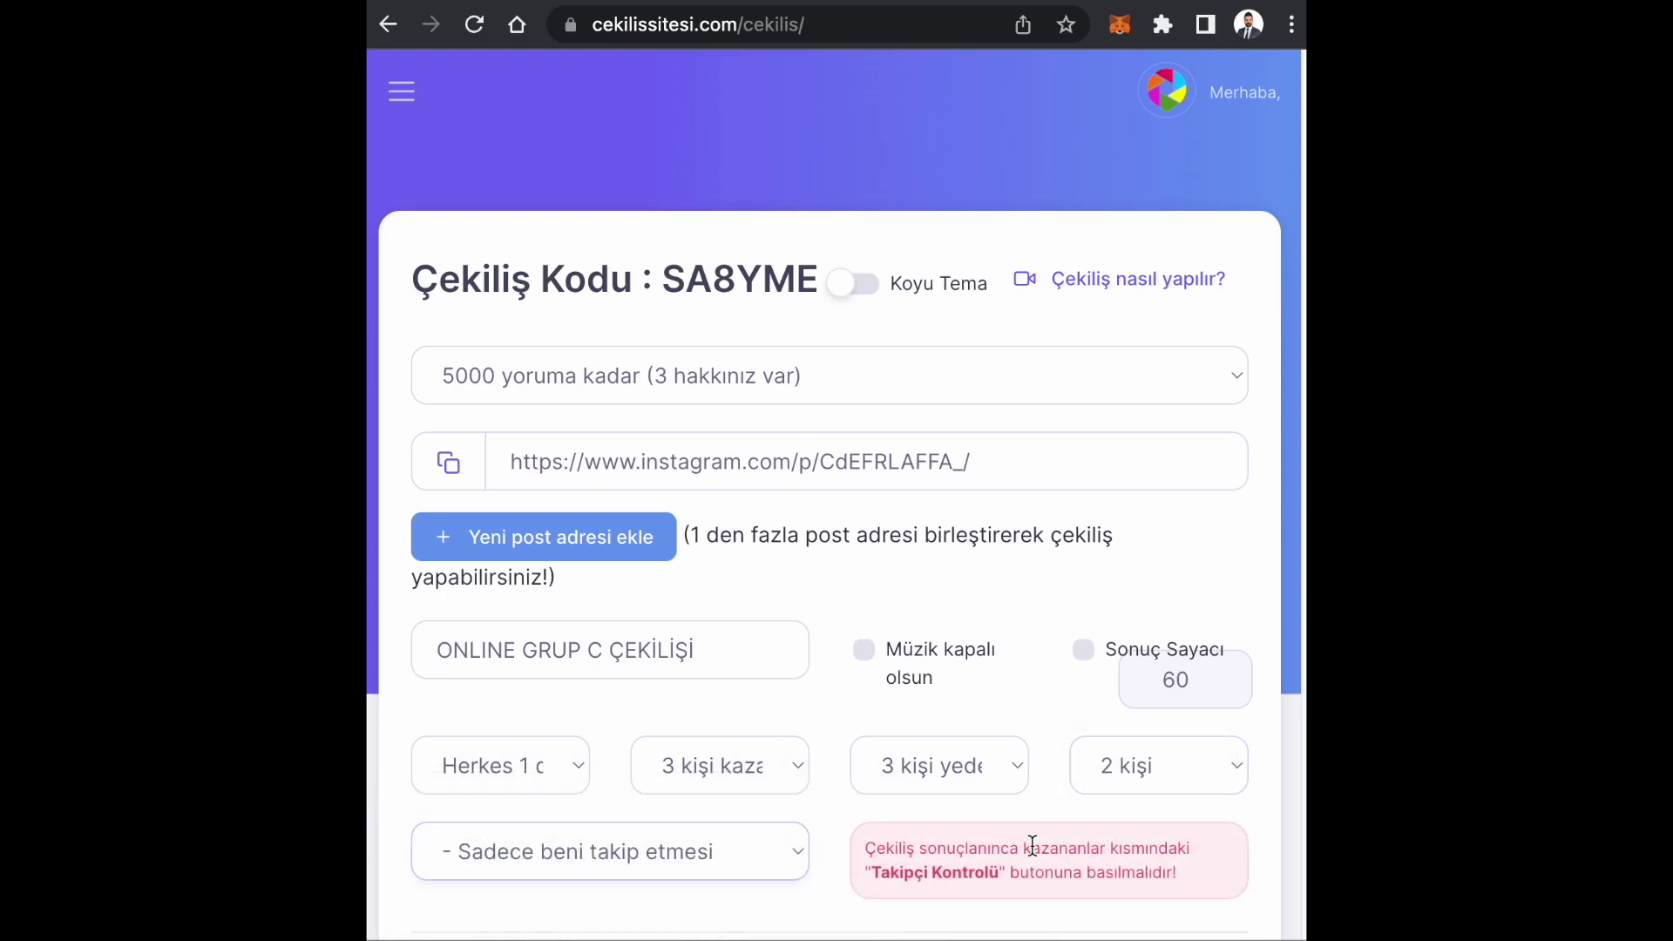
scroll(697, 476, down, 1)
scroll(698, 476, down, 4)
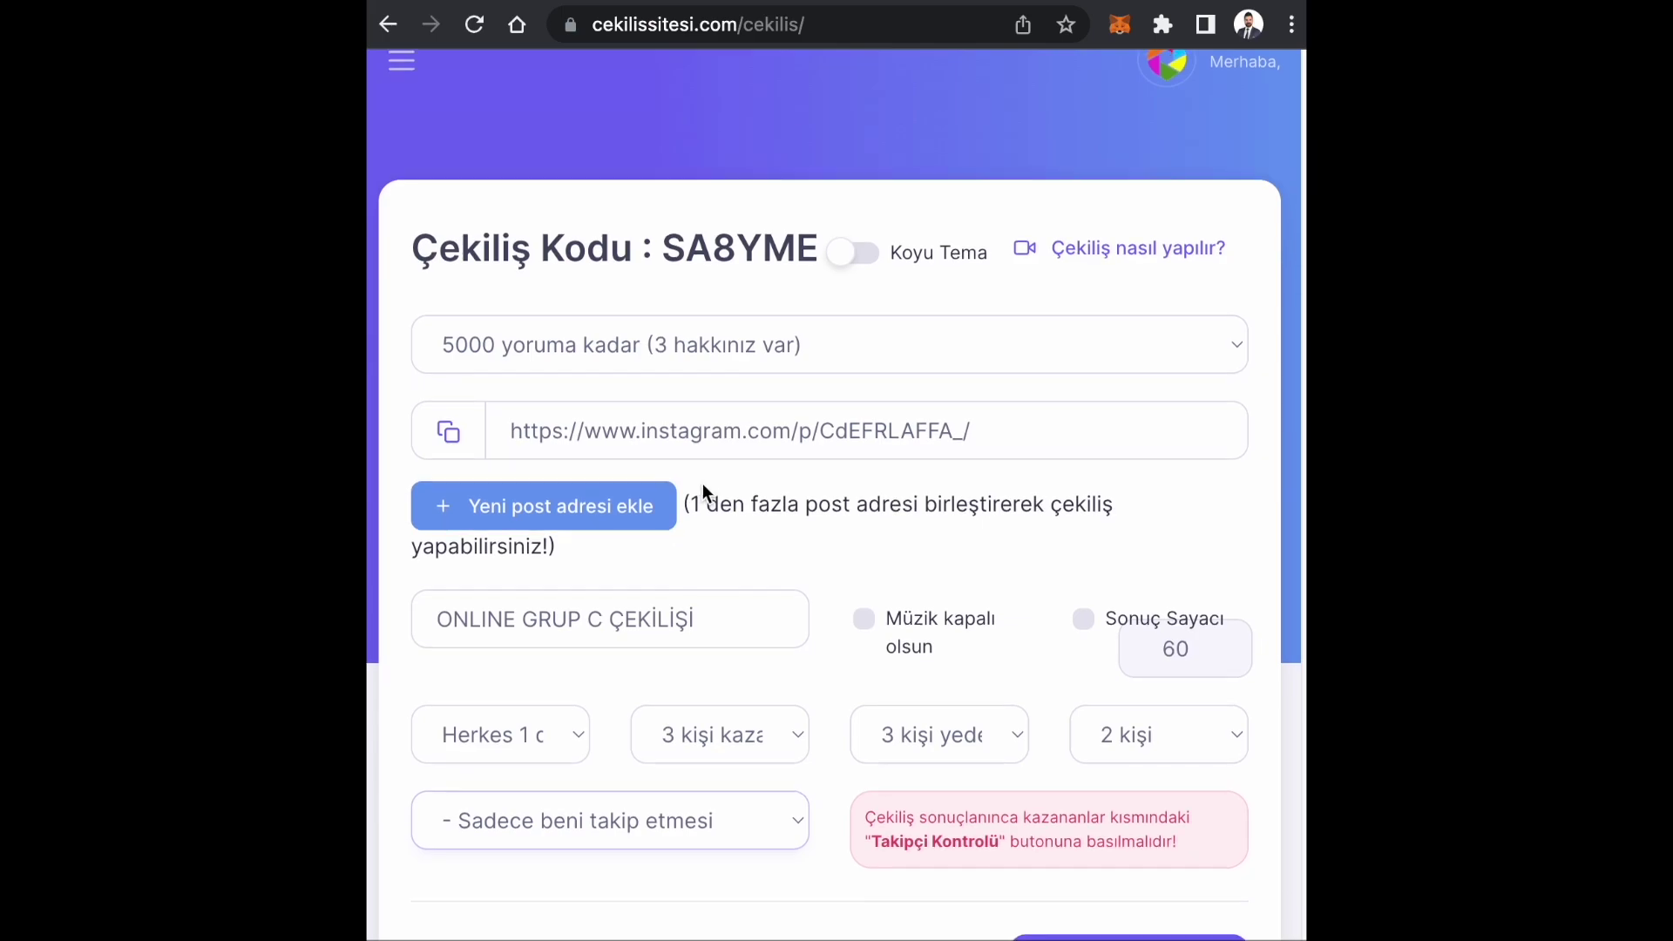
click(1101, 720)
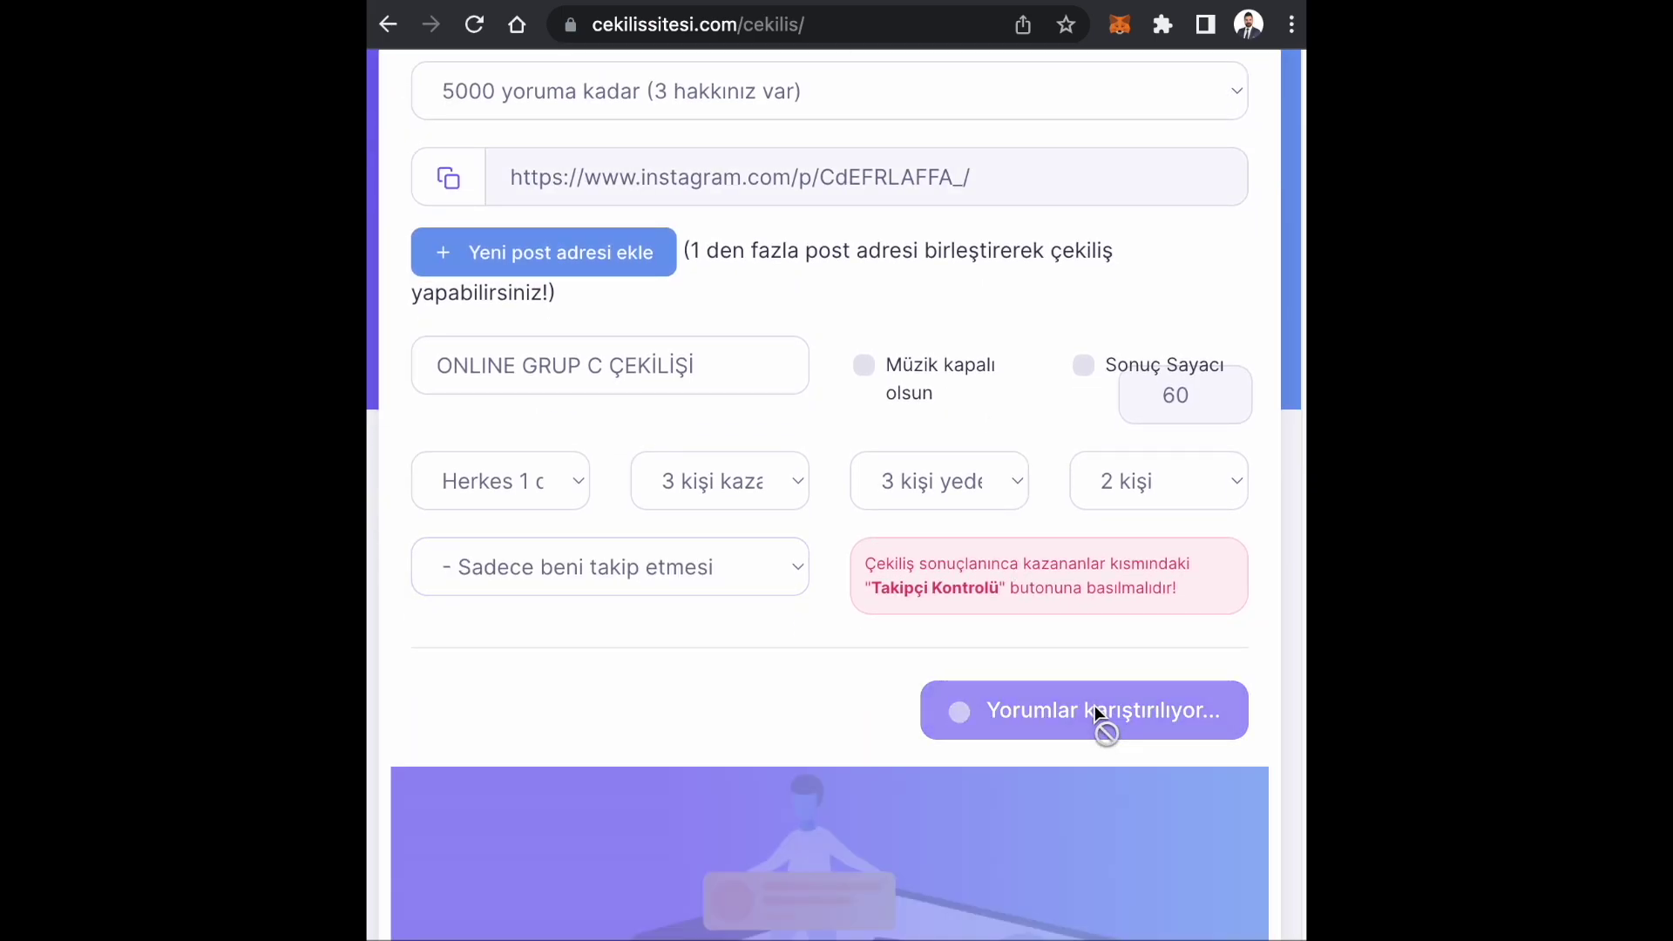
Step: Run the follower check (Takipçi kontrolü) on the first main winner of the Grup C draw
scroll(1095, 703, up, 2)
scroll(1095, 704, up, 1)
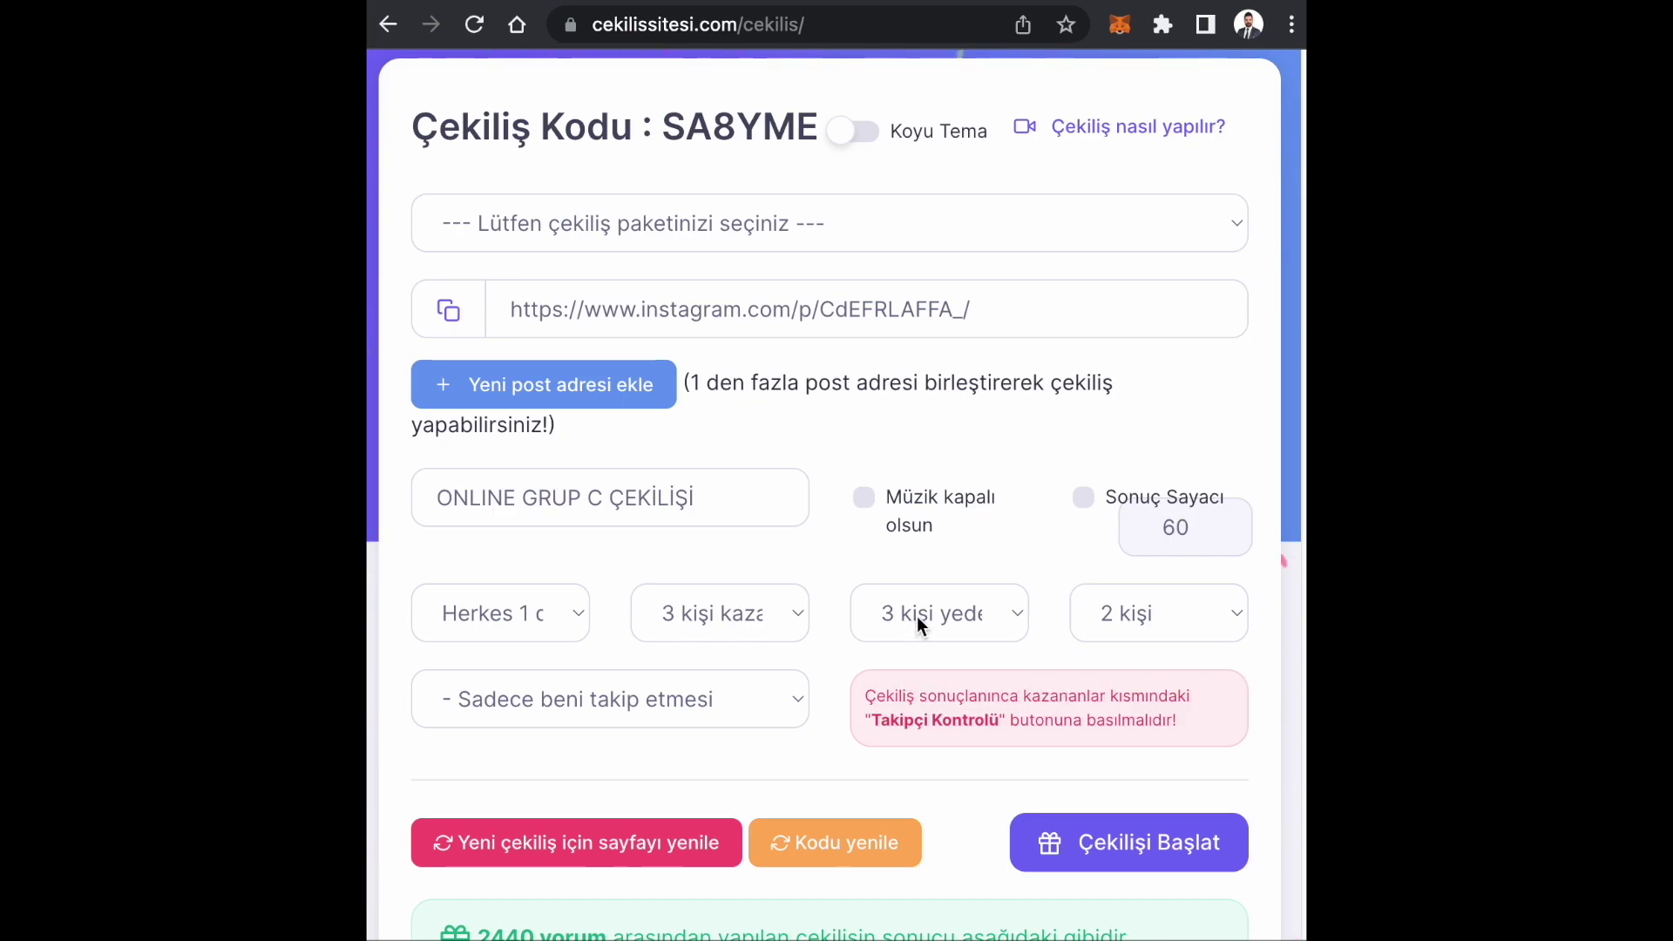
scroll(905, 562, down, 1)
scroll(905, 564, down, 5)
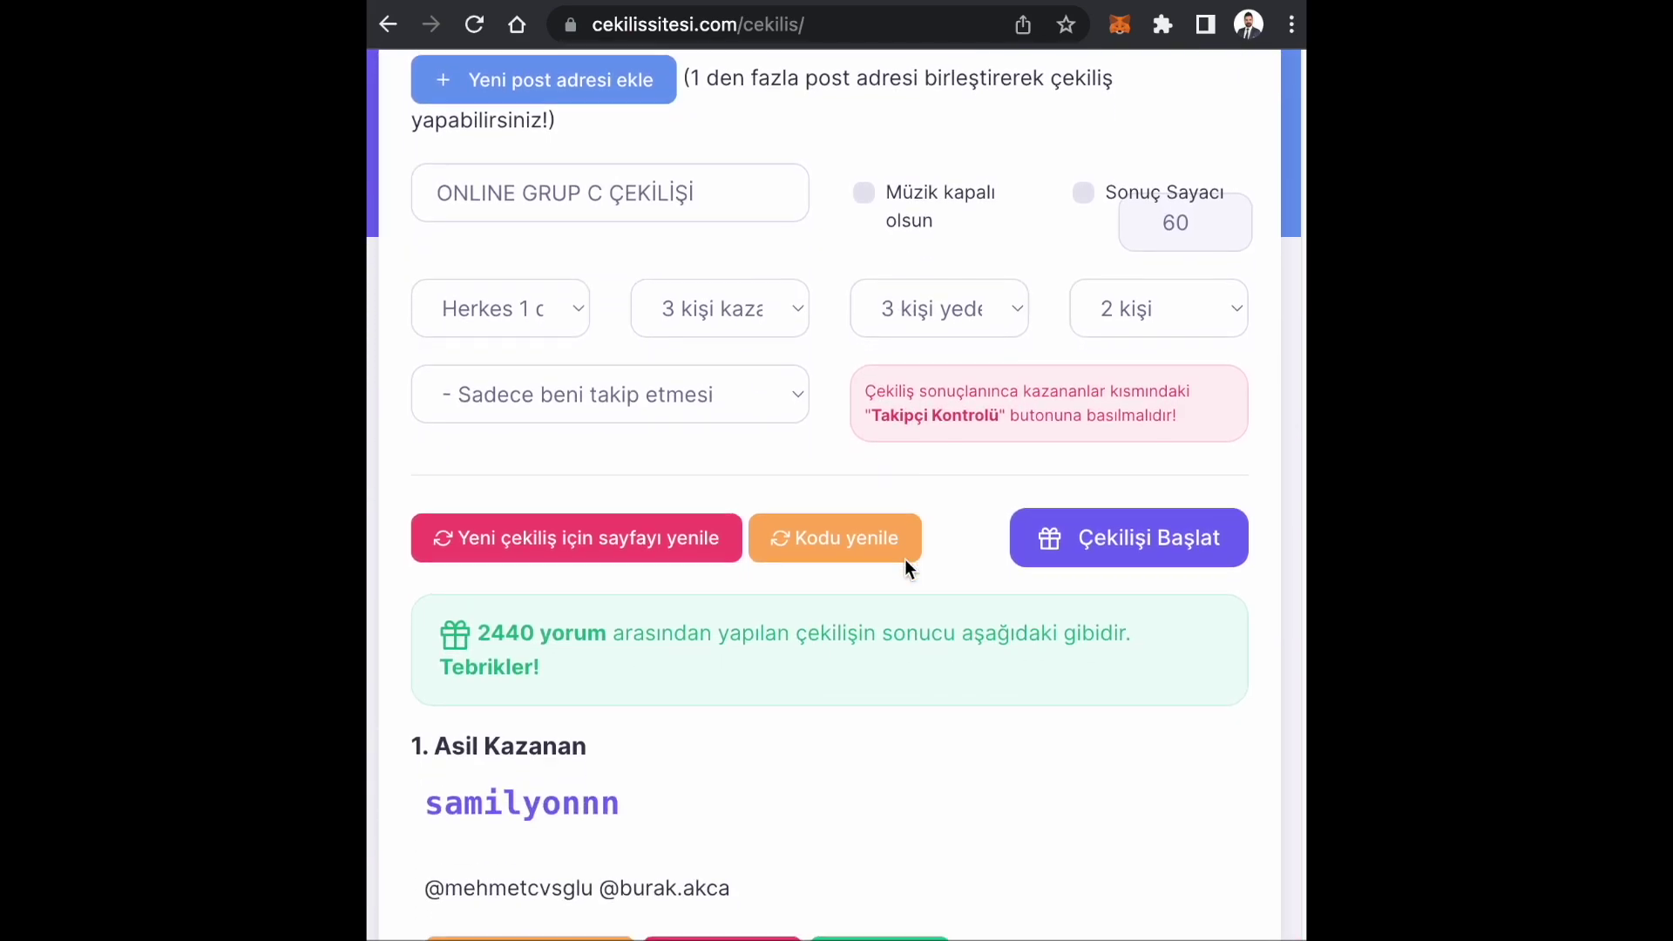
scroll(906, 568, down, 9)
scroll(907, 568, up, 4)
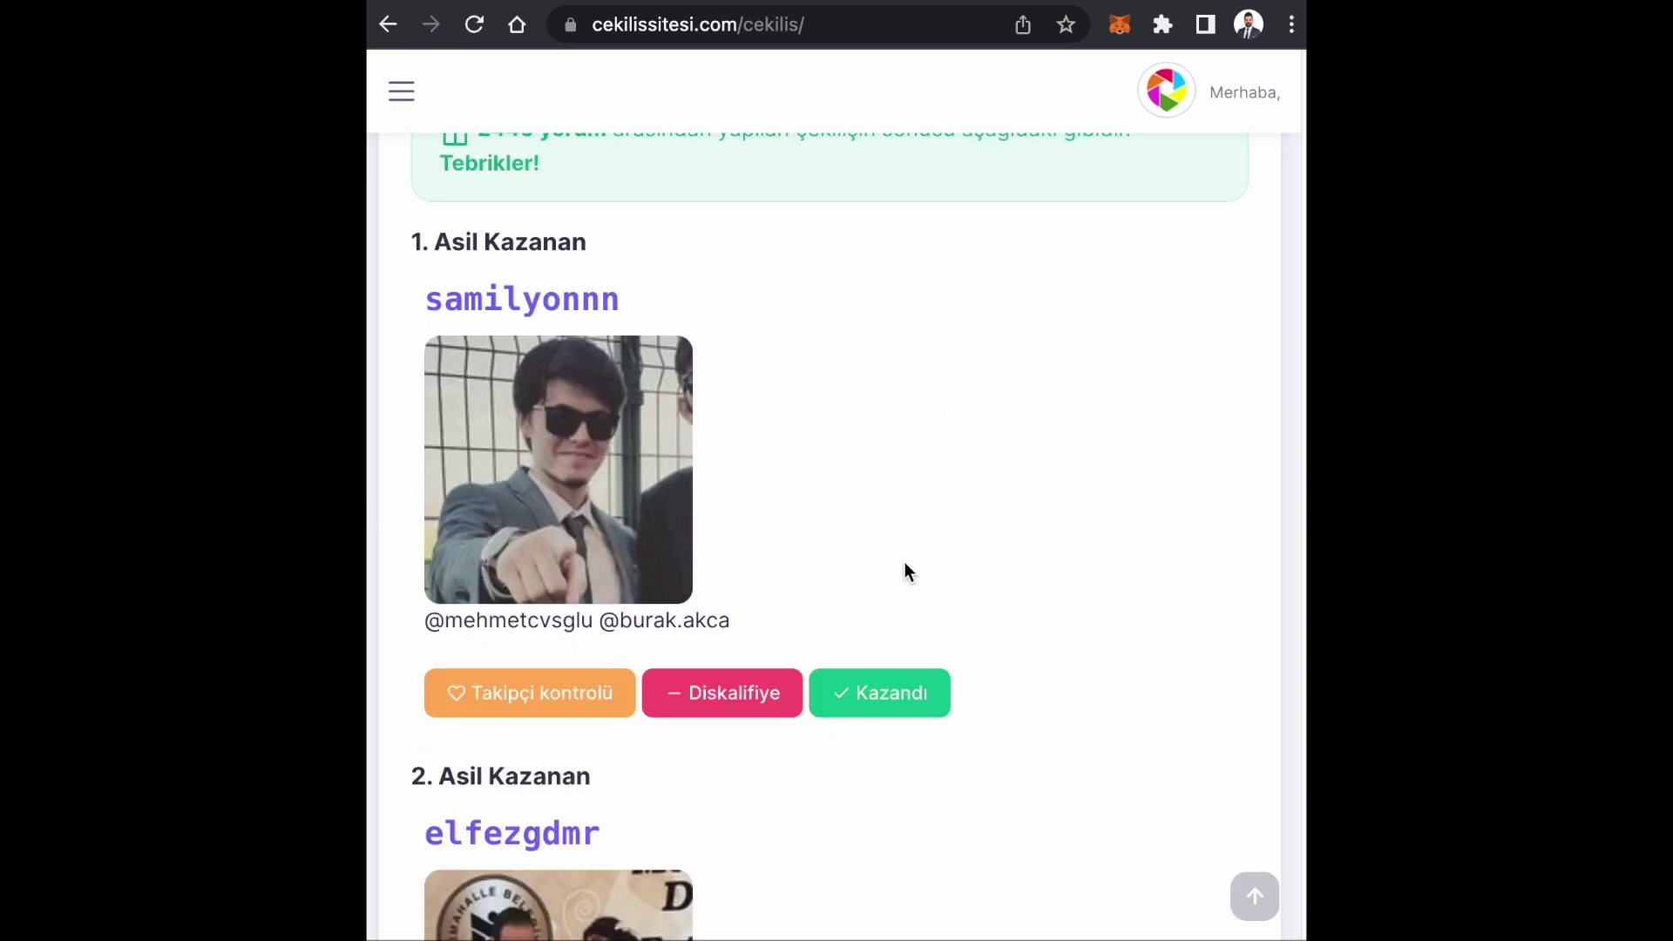
click(553, 702)
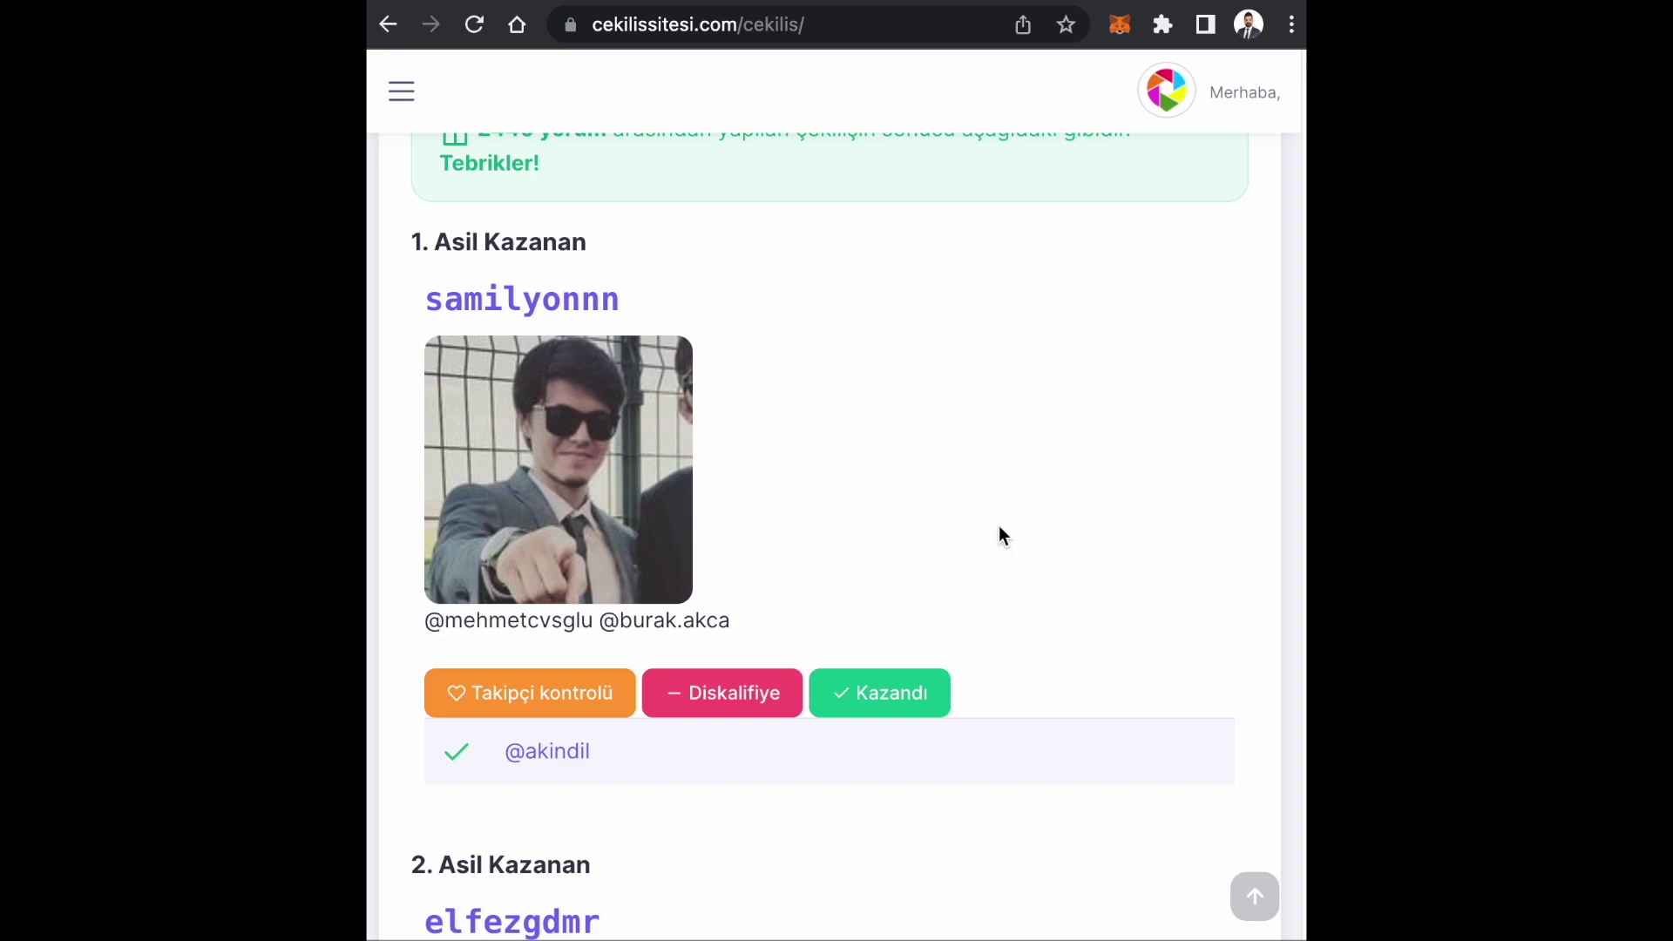
Step: Run the follower check on the second and third main winners of the Grup C draw
scroll(1000, 535, down, 2)
scroll(1000, 532, down, 5)
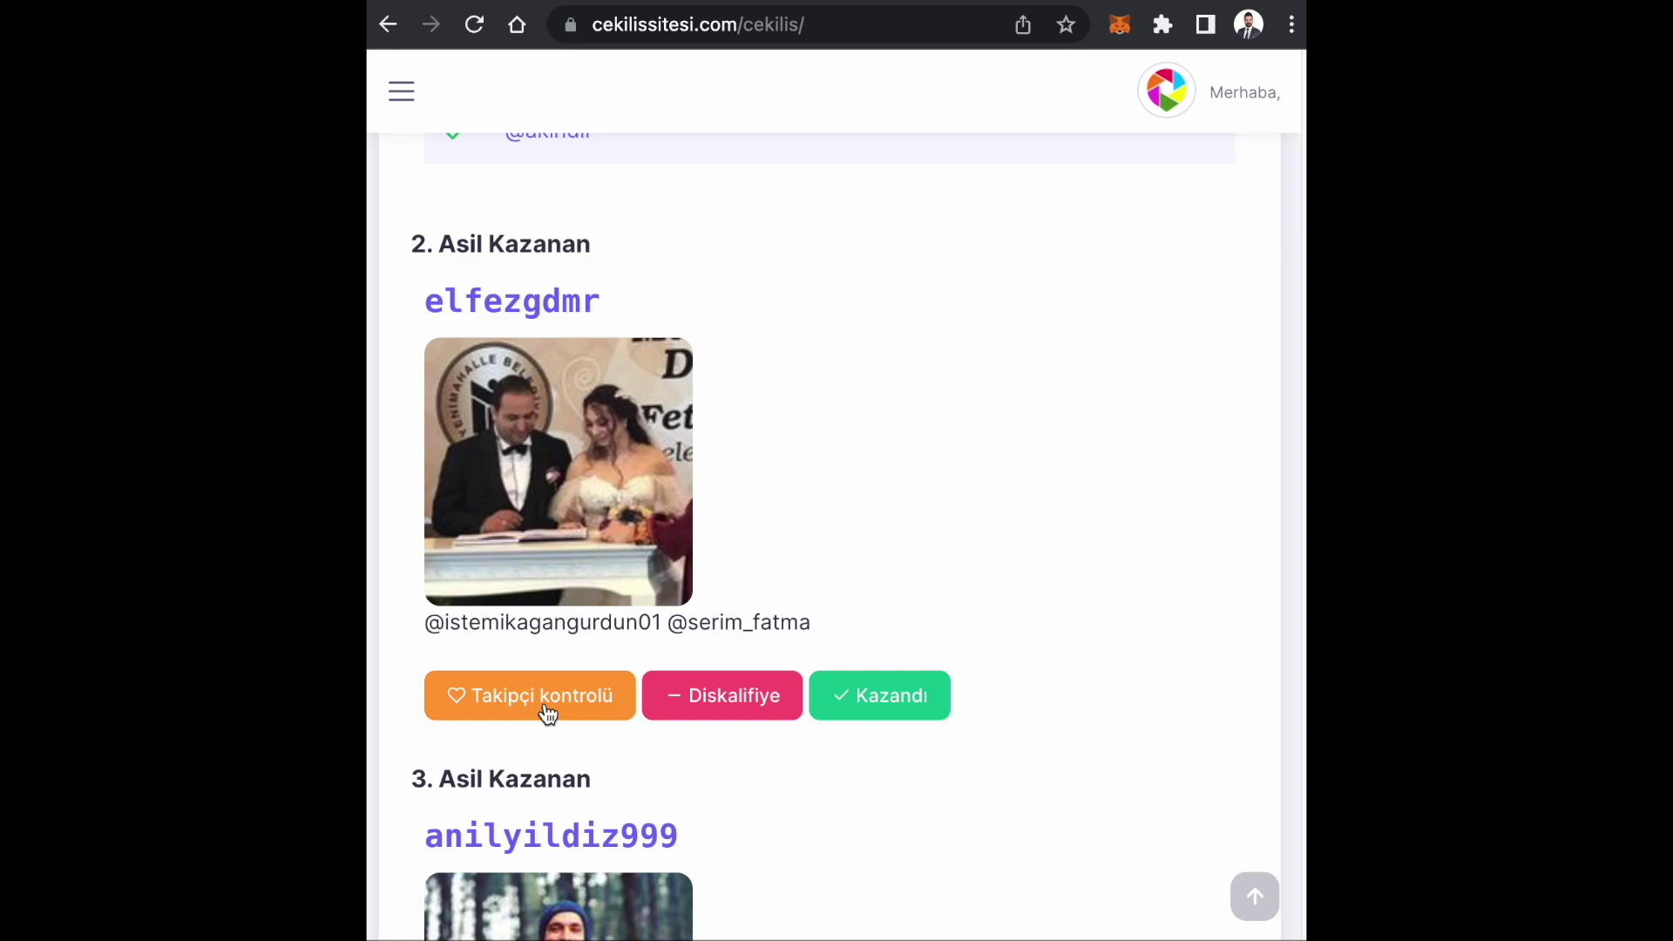
click(548, 713)
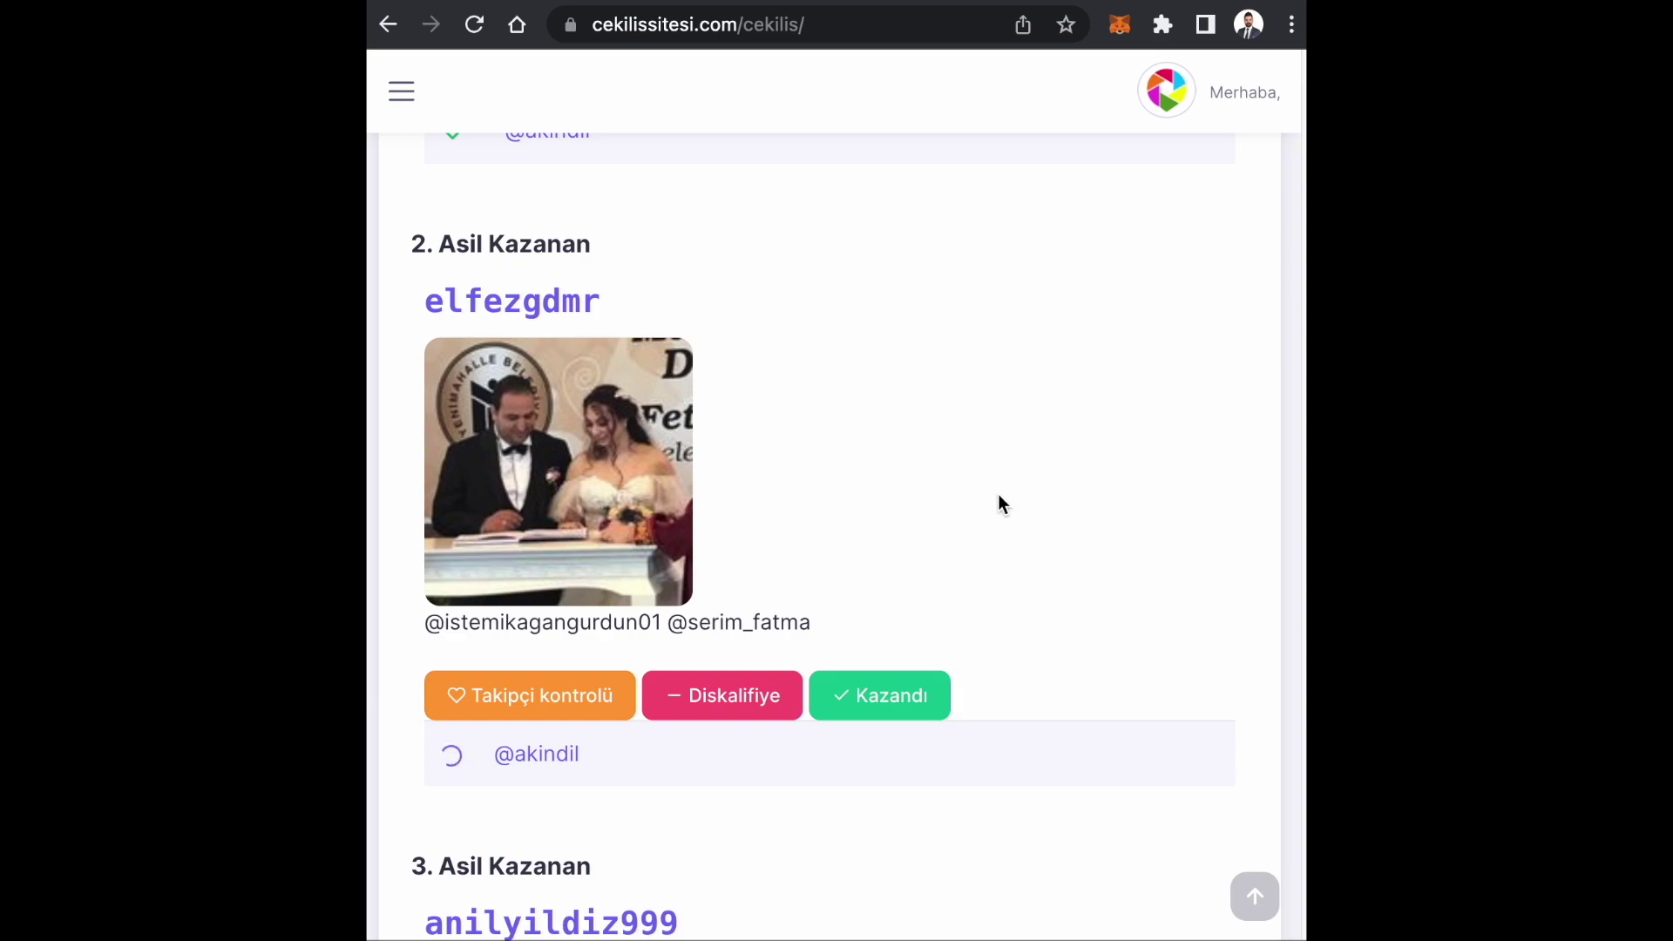
scroll(997, 494, down, 1)
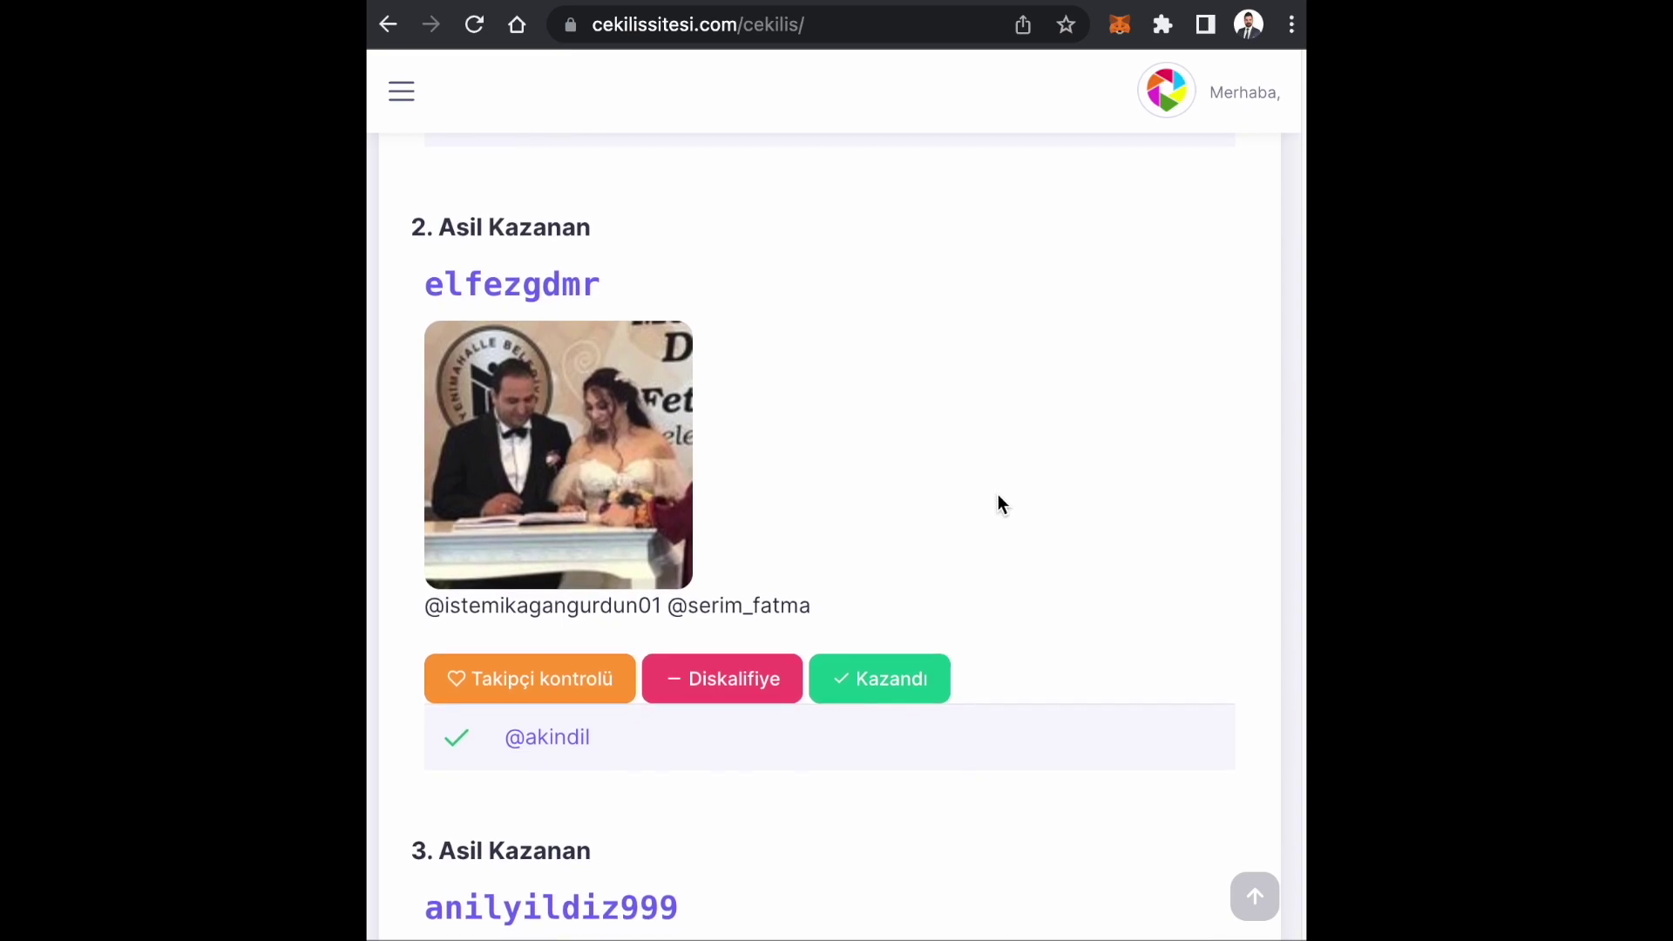
scroll(996, 497, down, 5)
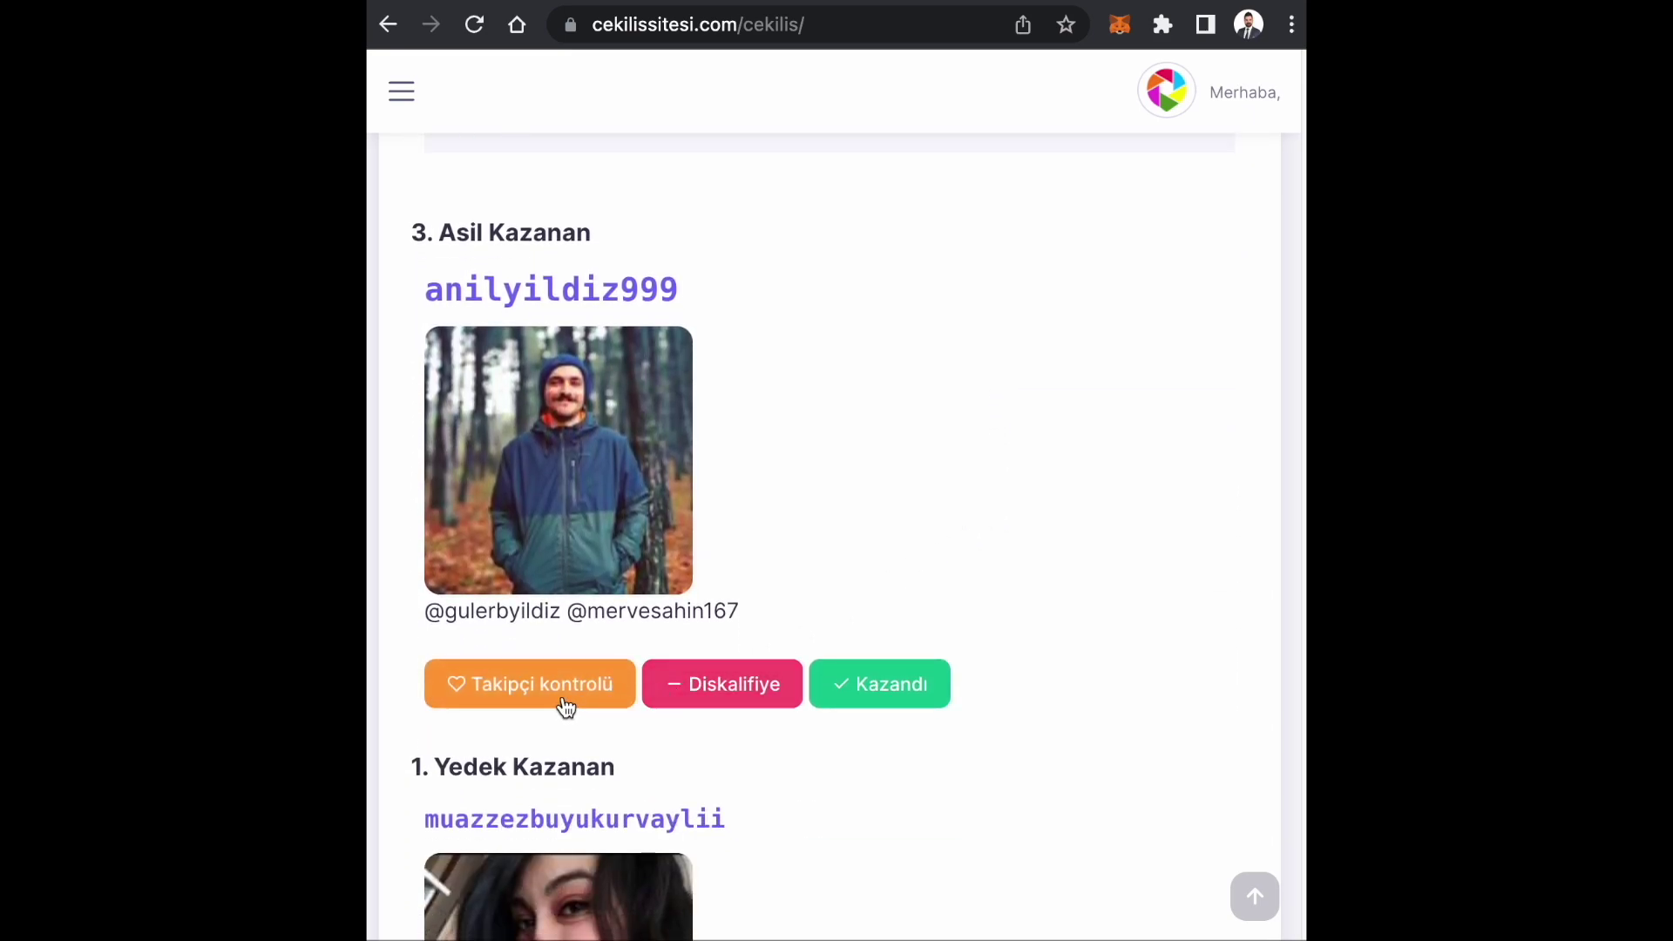
click(566, 707)
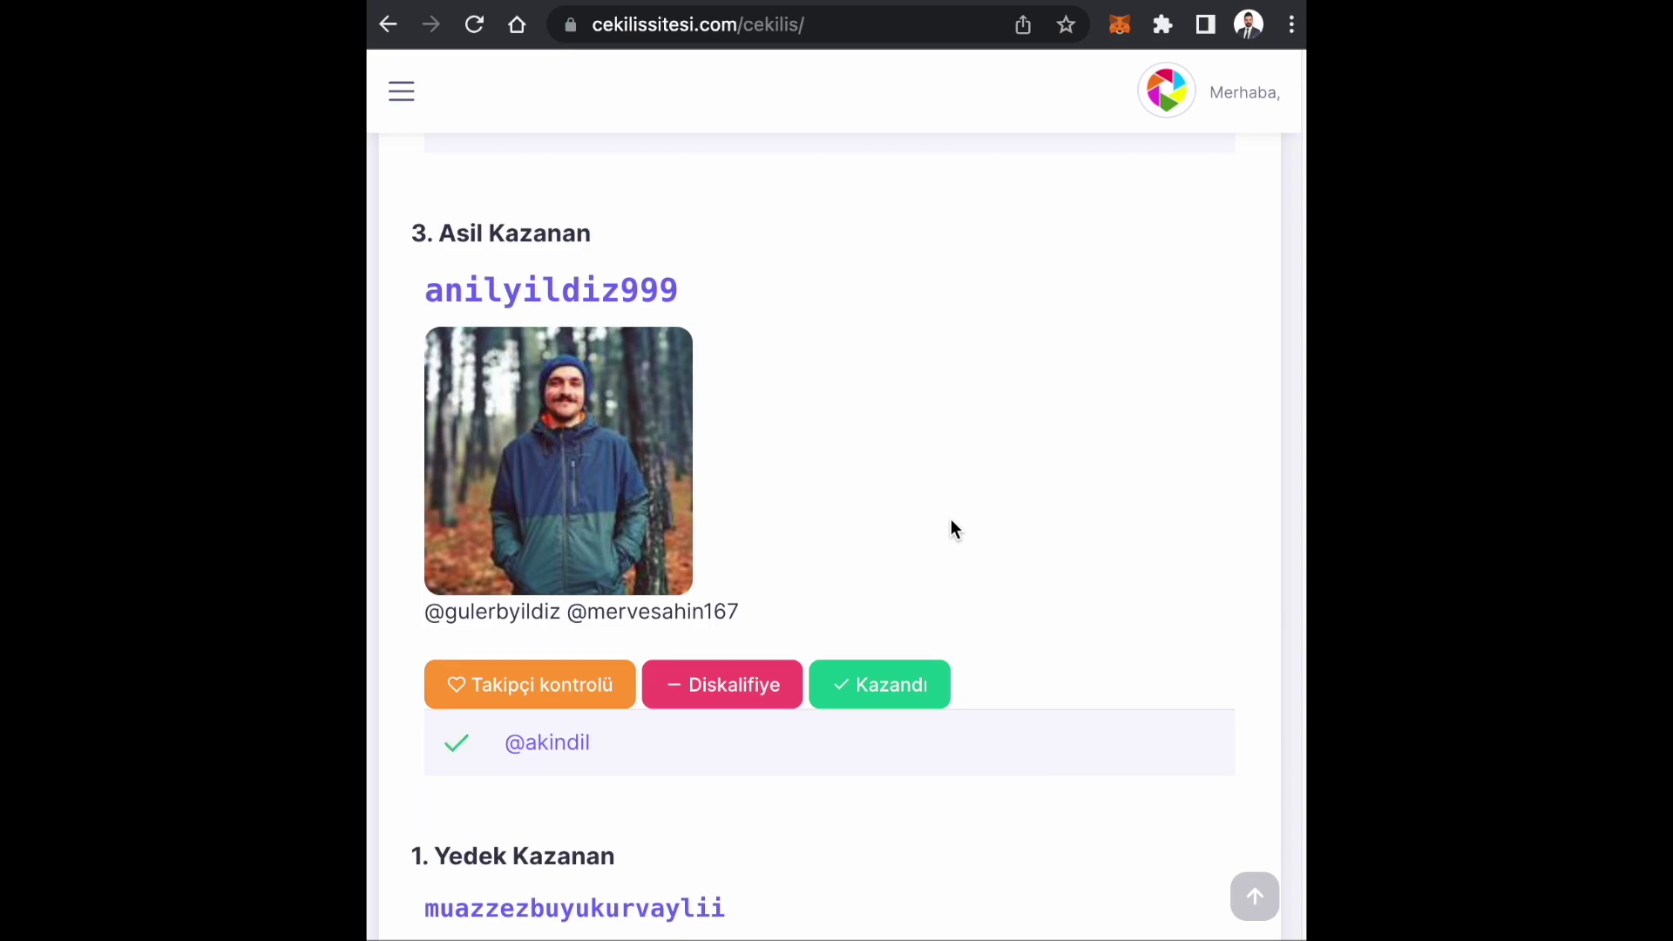
Step: Look over the checked main winners again and run the follower check on the first reserve winner
scroll(950, 520, up, 7)
scroll(950, 520, up, 10)
scroll(950, 520, down, 7)
scroll(952, 525, down, 12)
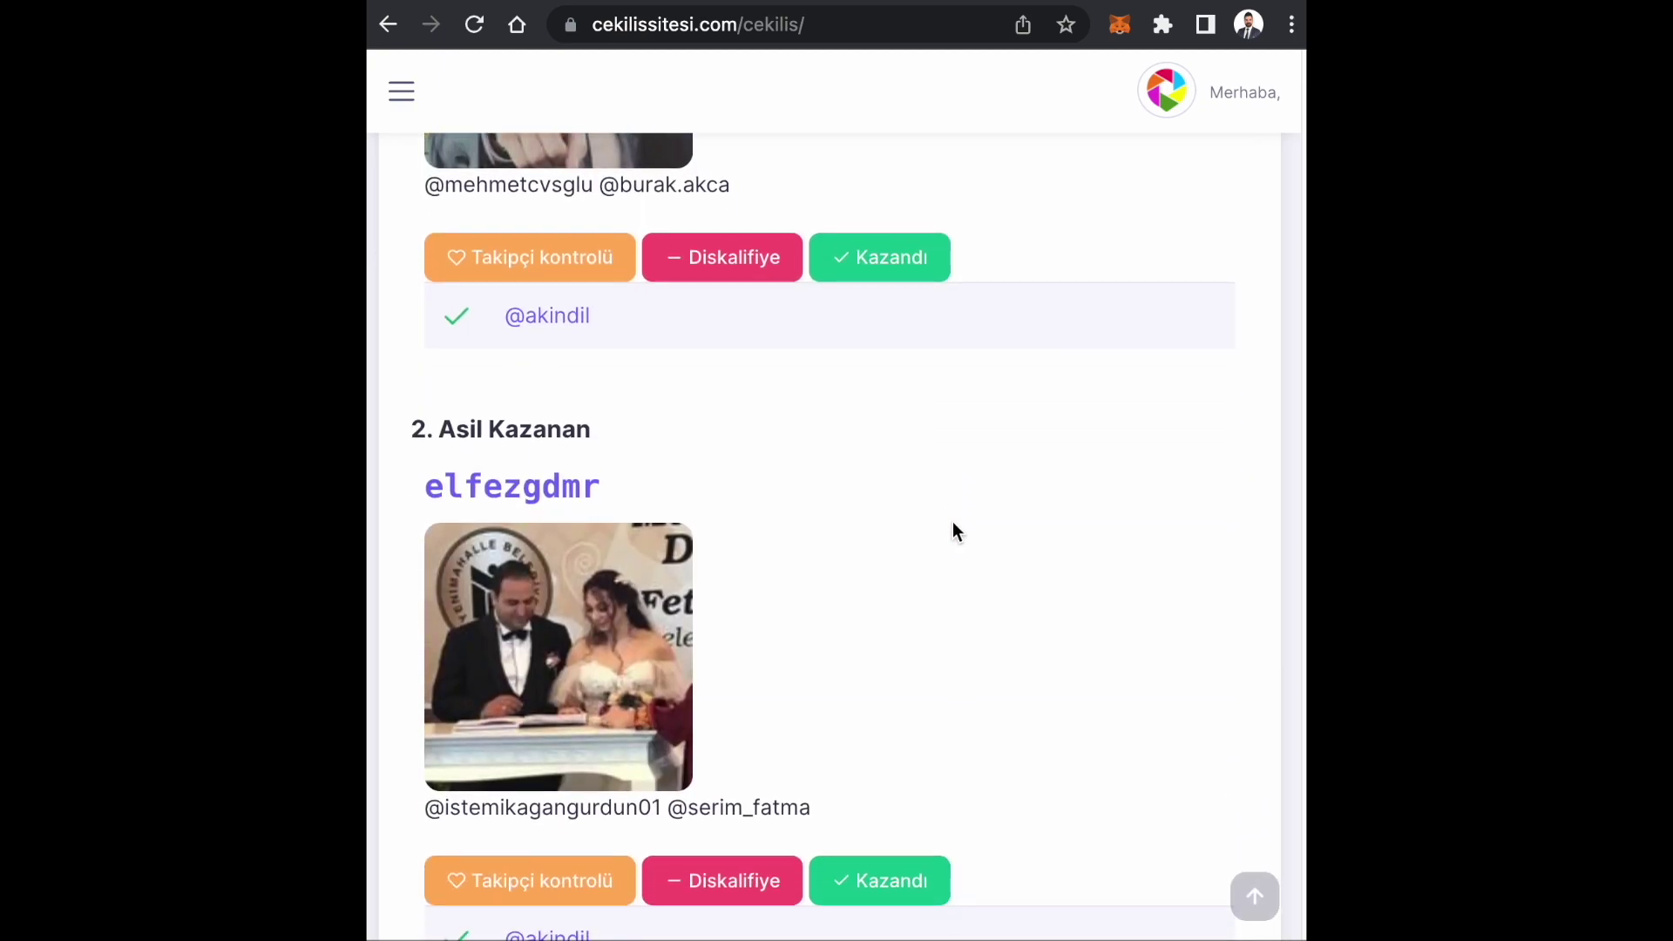
scroll(953, 525, down, 6)
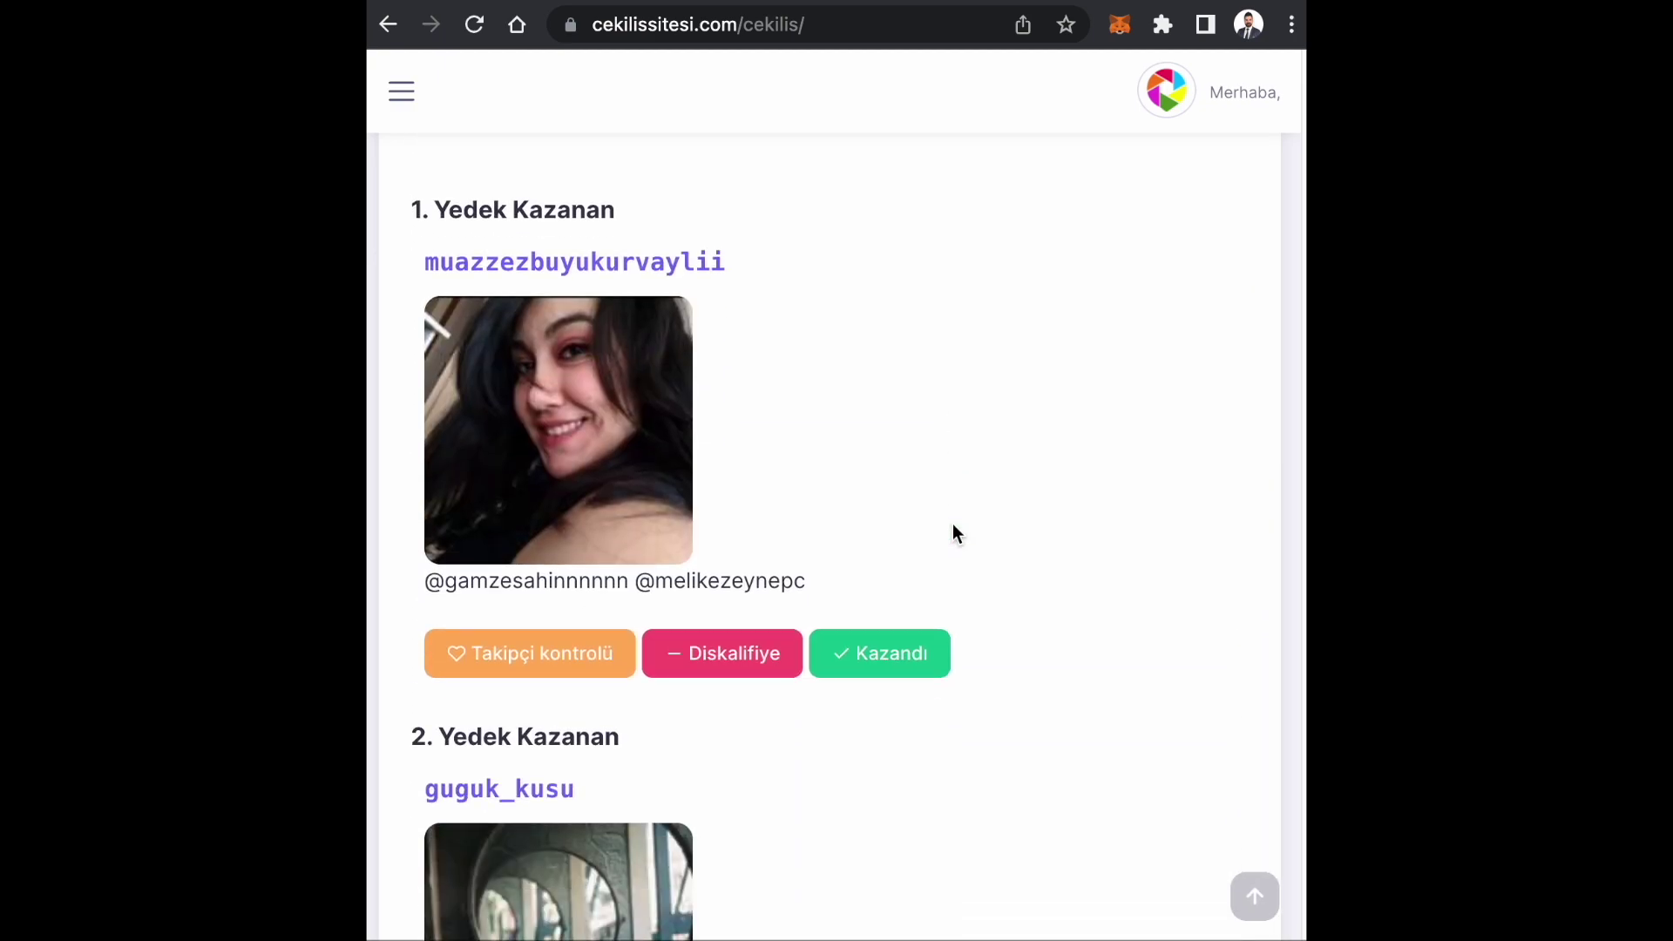
click(603, 672)
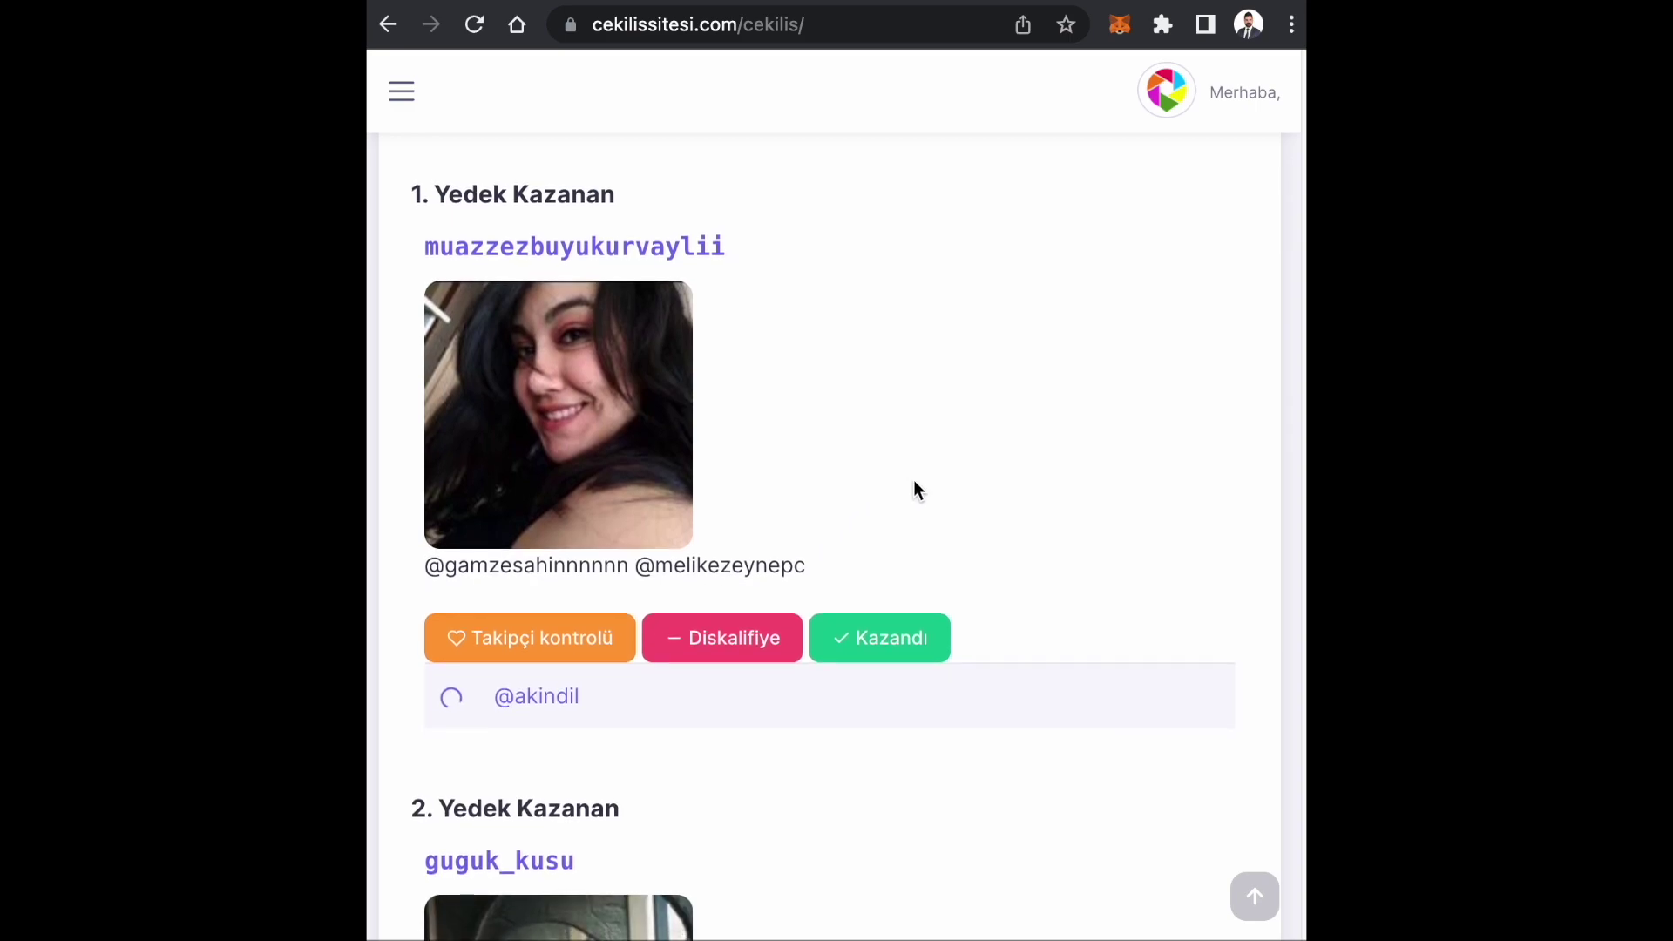
Step: Run the follower check on the second reserve winner of the Grup C draw
scroll(913, 479, down, 3)
scroll(913, 489, down, 2)
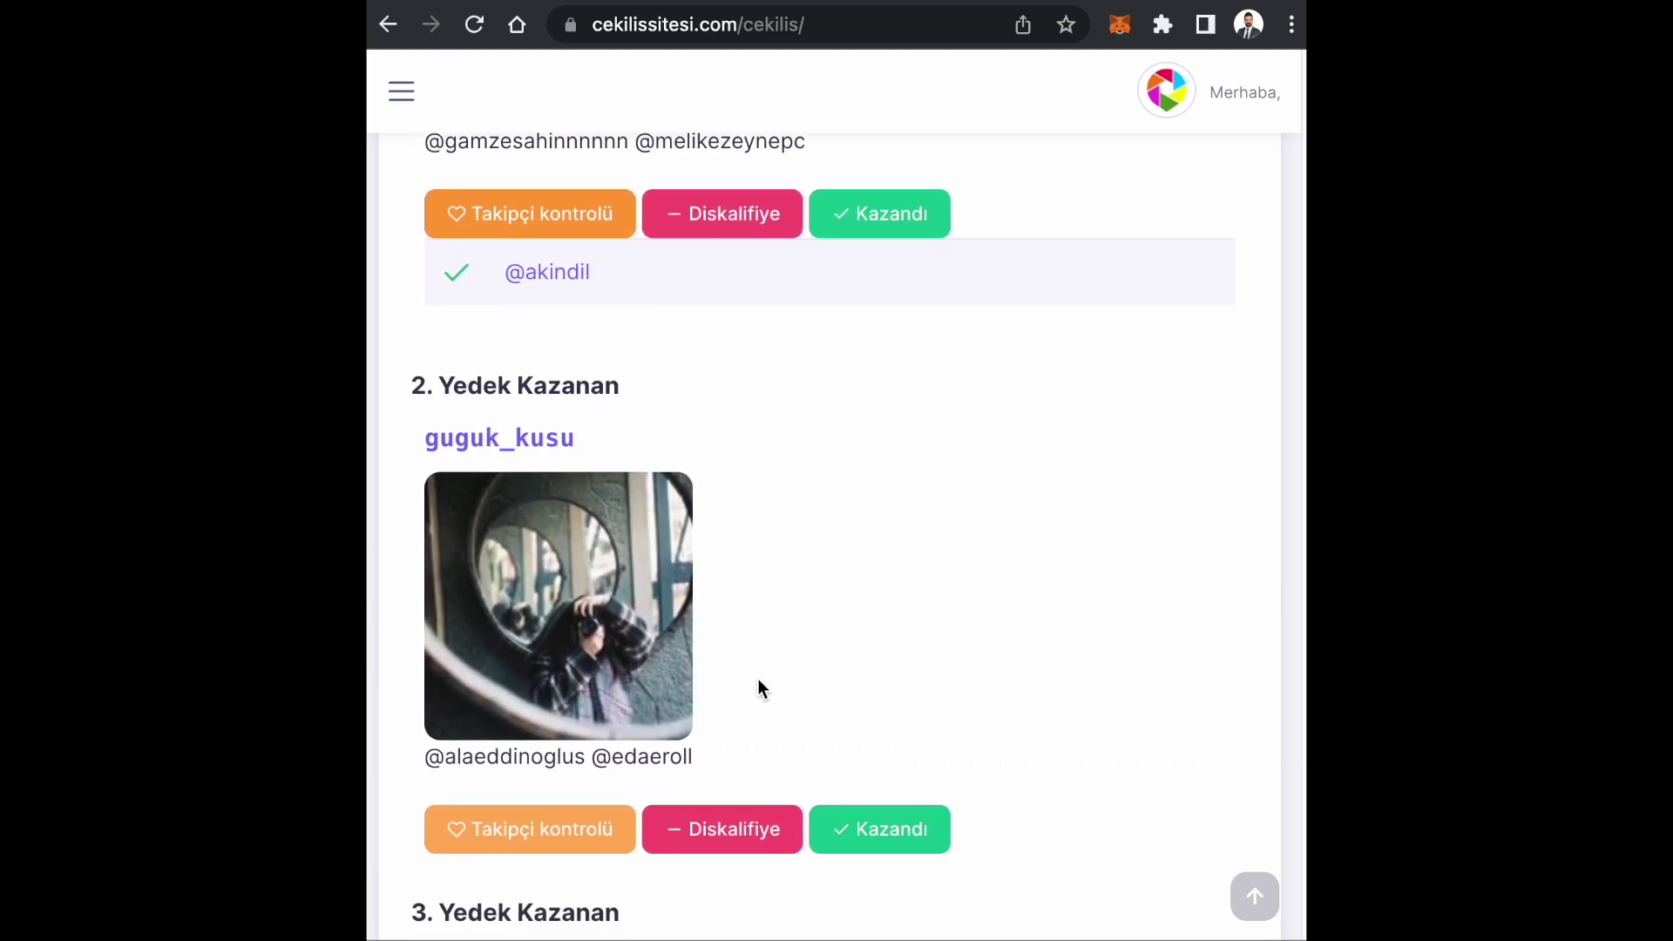
click(538, 833)
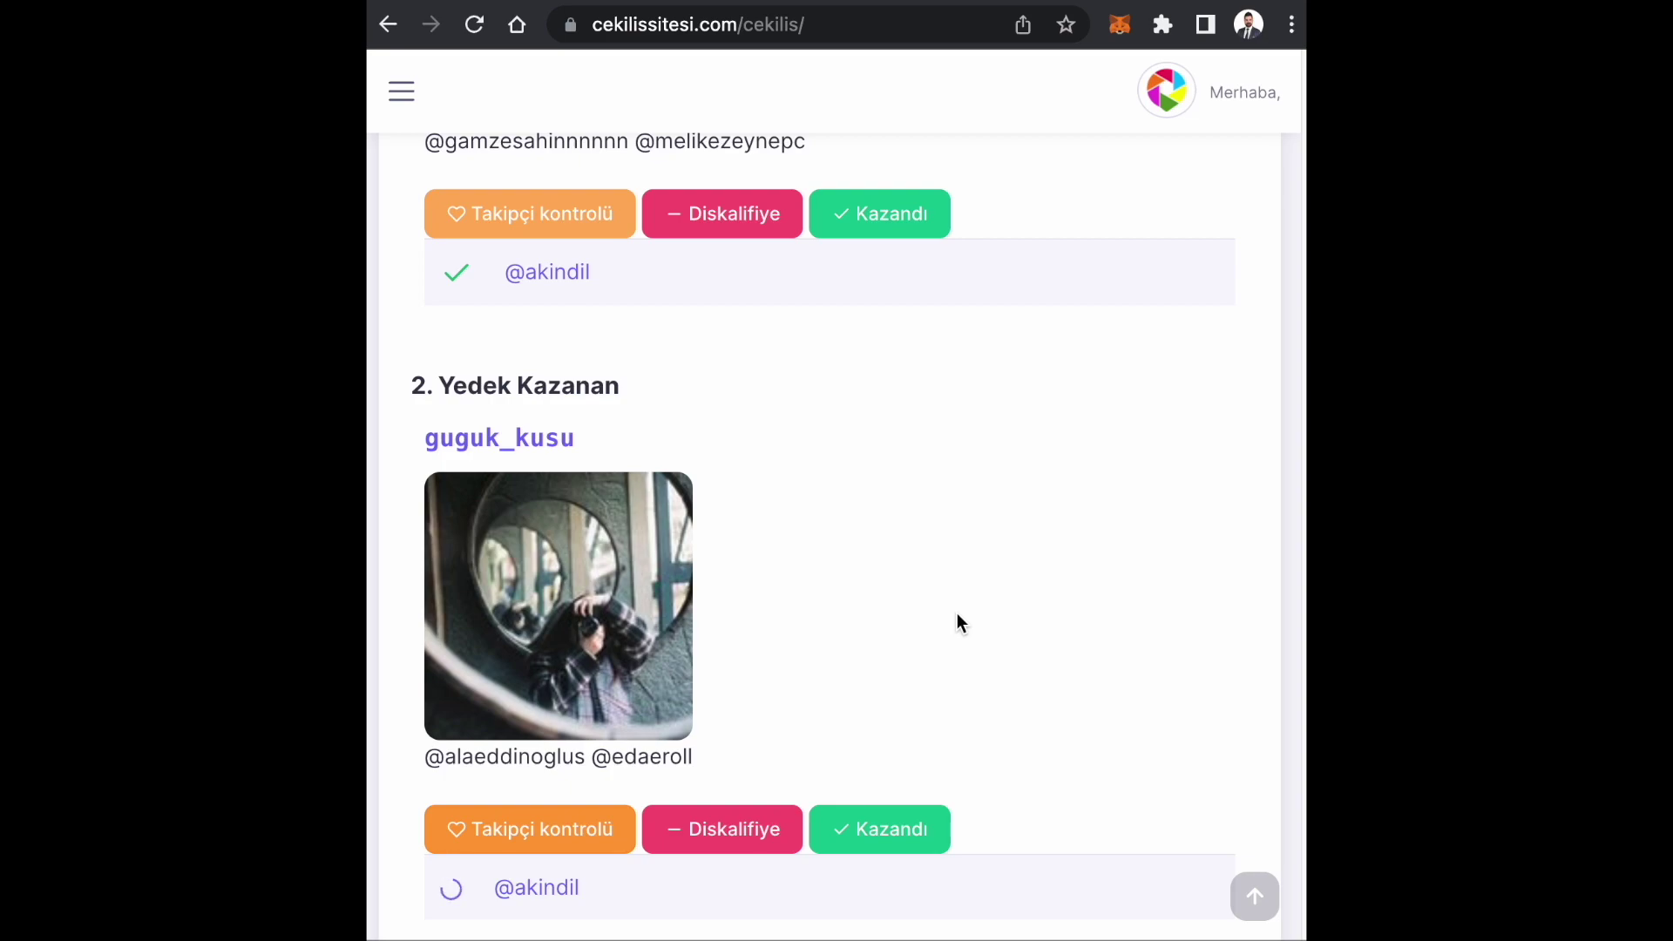
scroll(959, 621, down, 1)
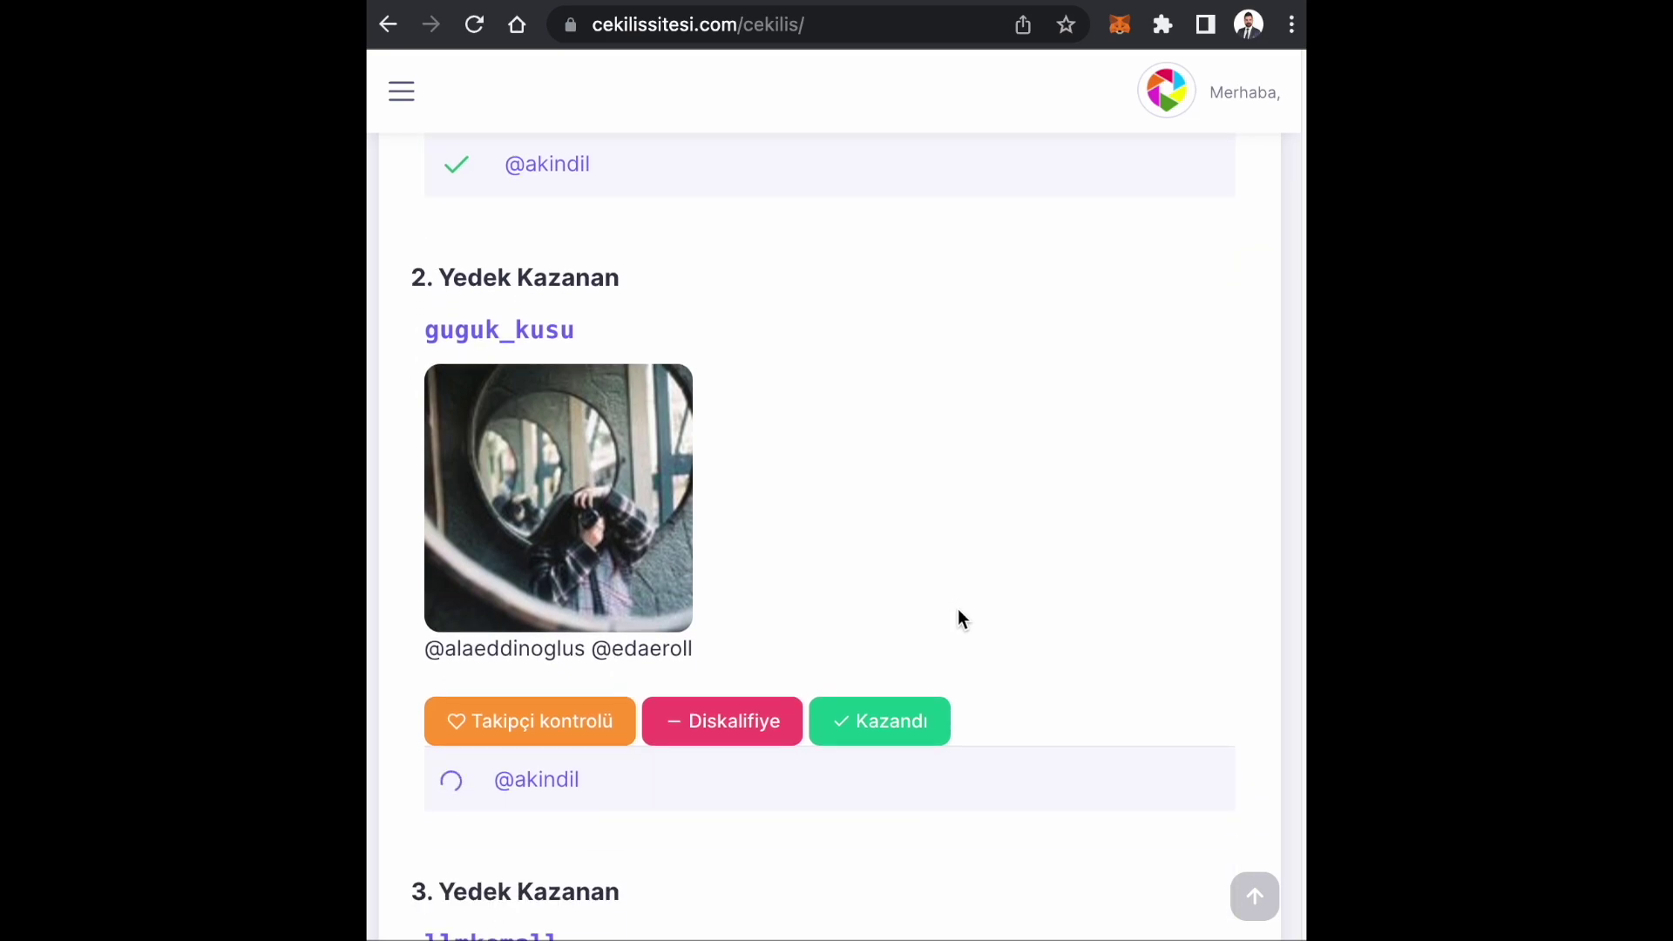
scroll(961, 619, down, 1)
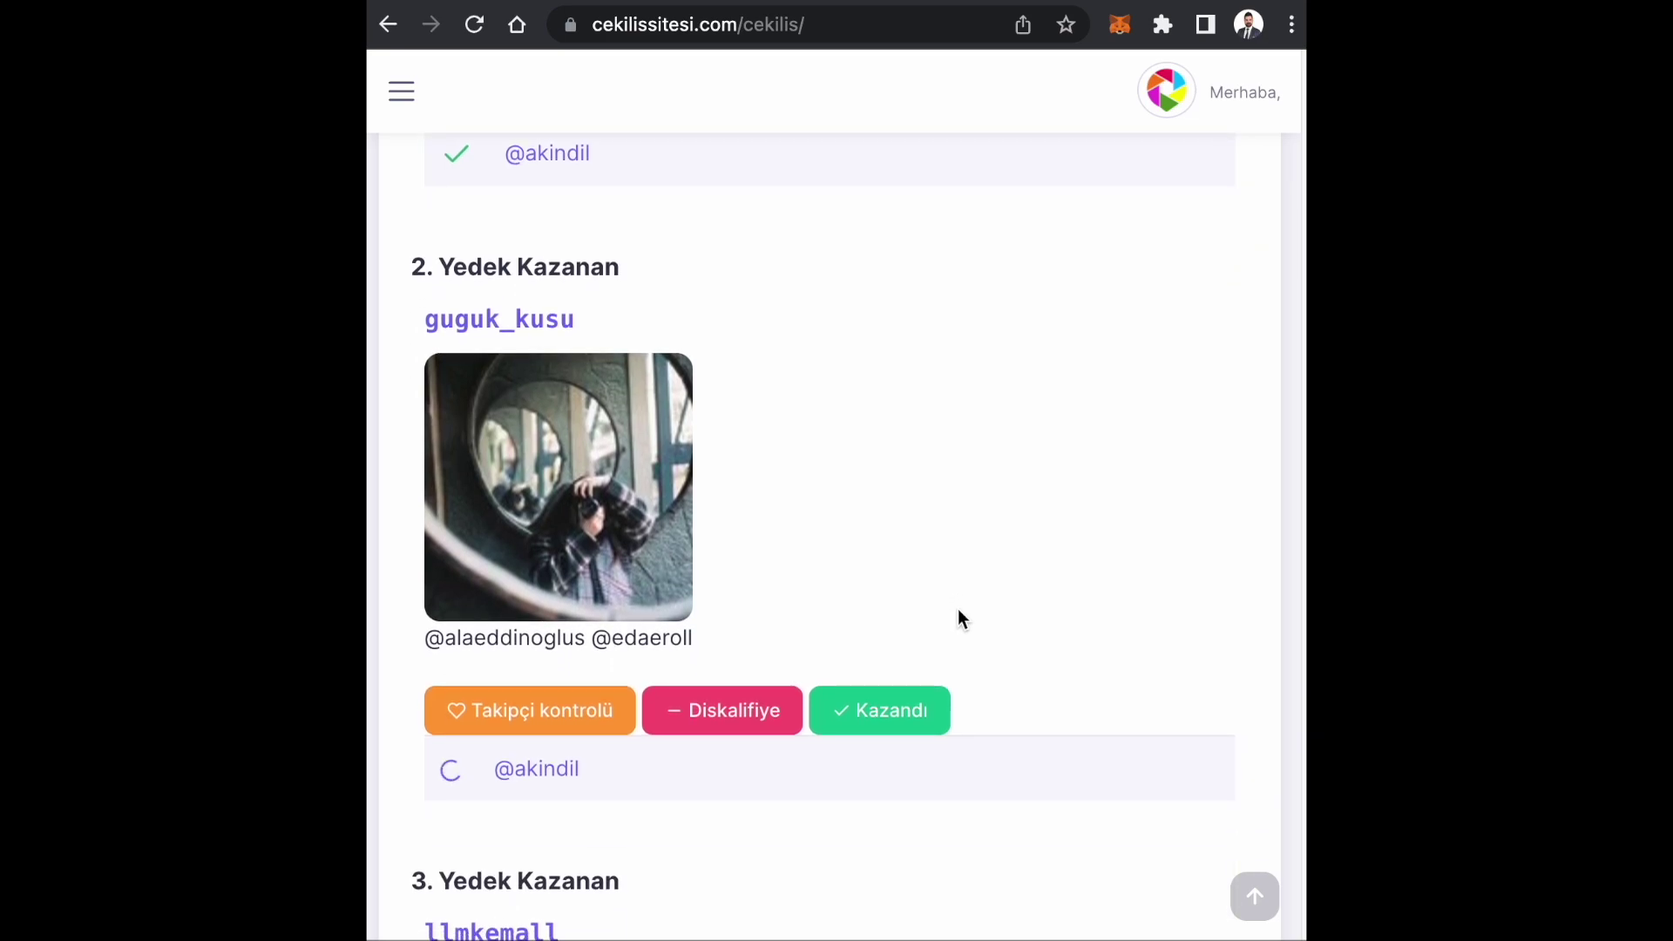
Step: Run the follower check (Takipçi kontrolü) on the third reserve winner of the Grup C draw
scroll(959, 619, down, 5)
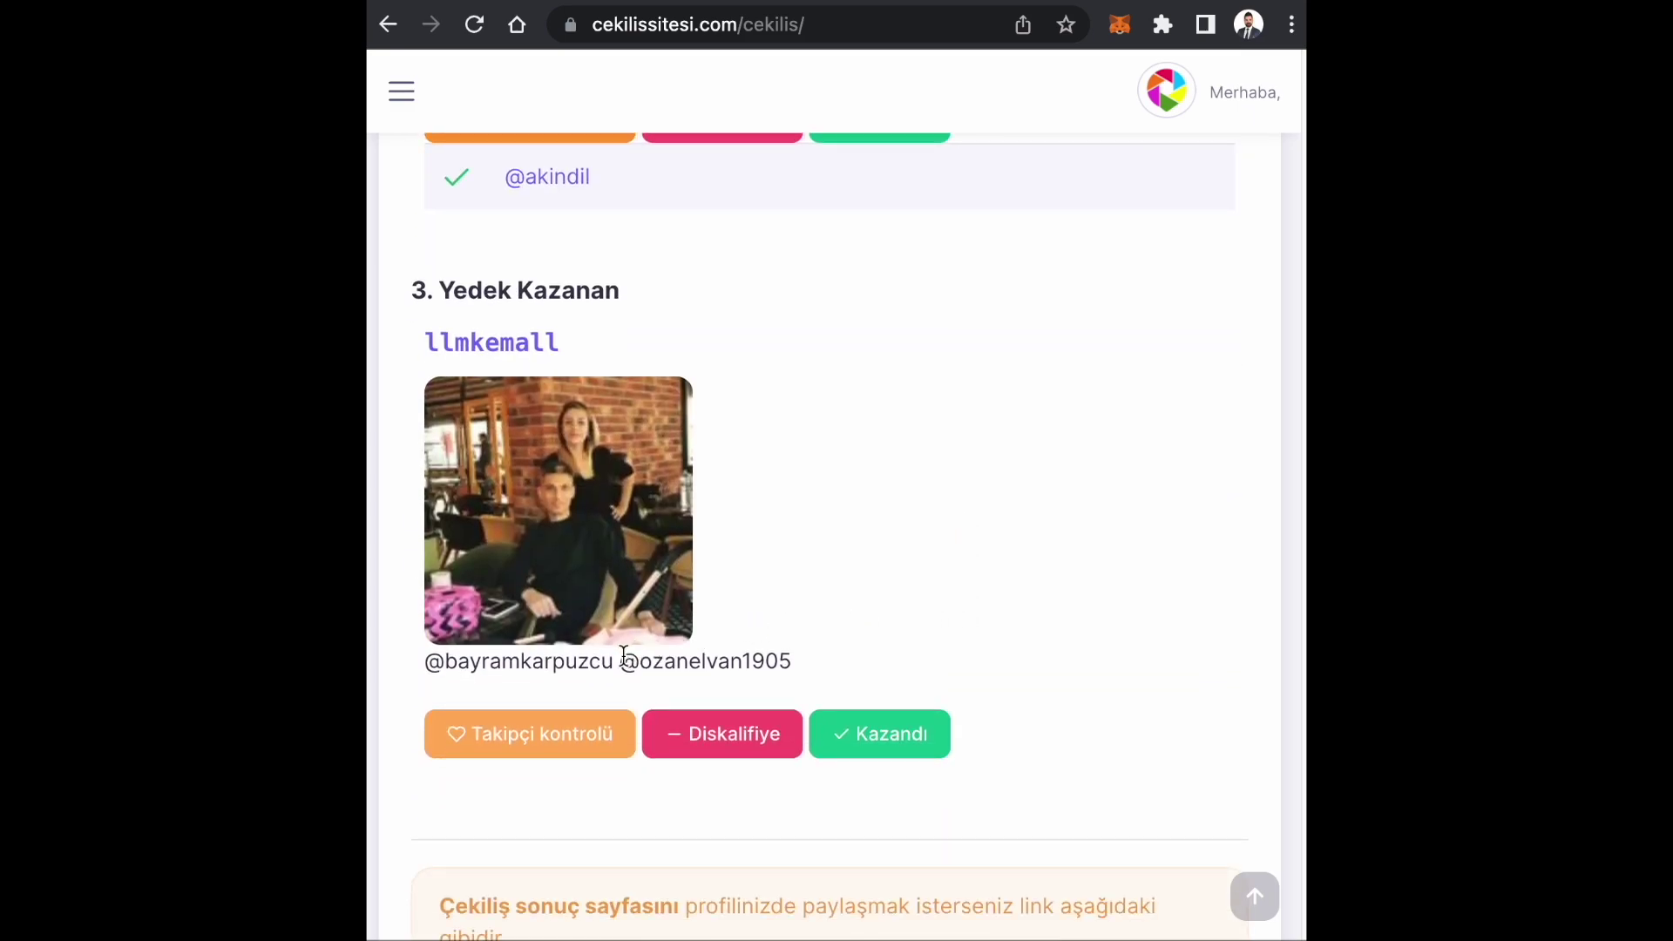
click(554, 739)
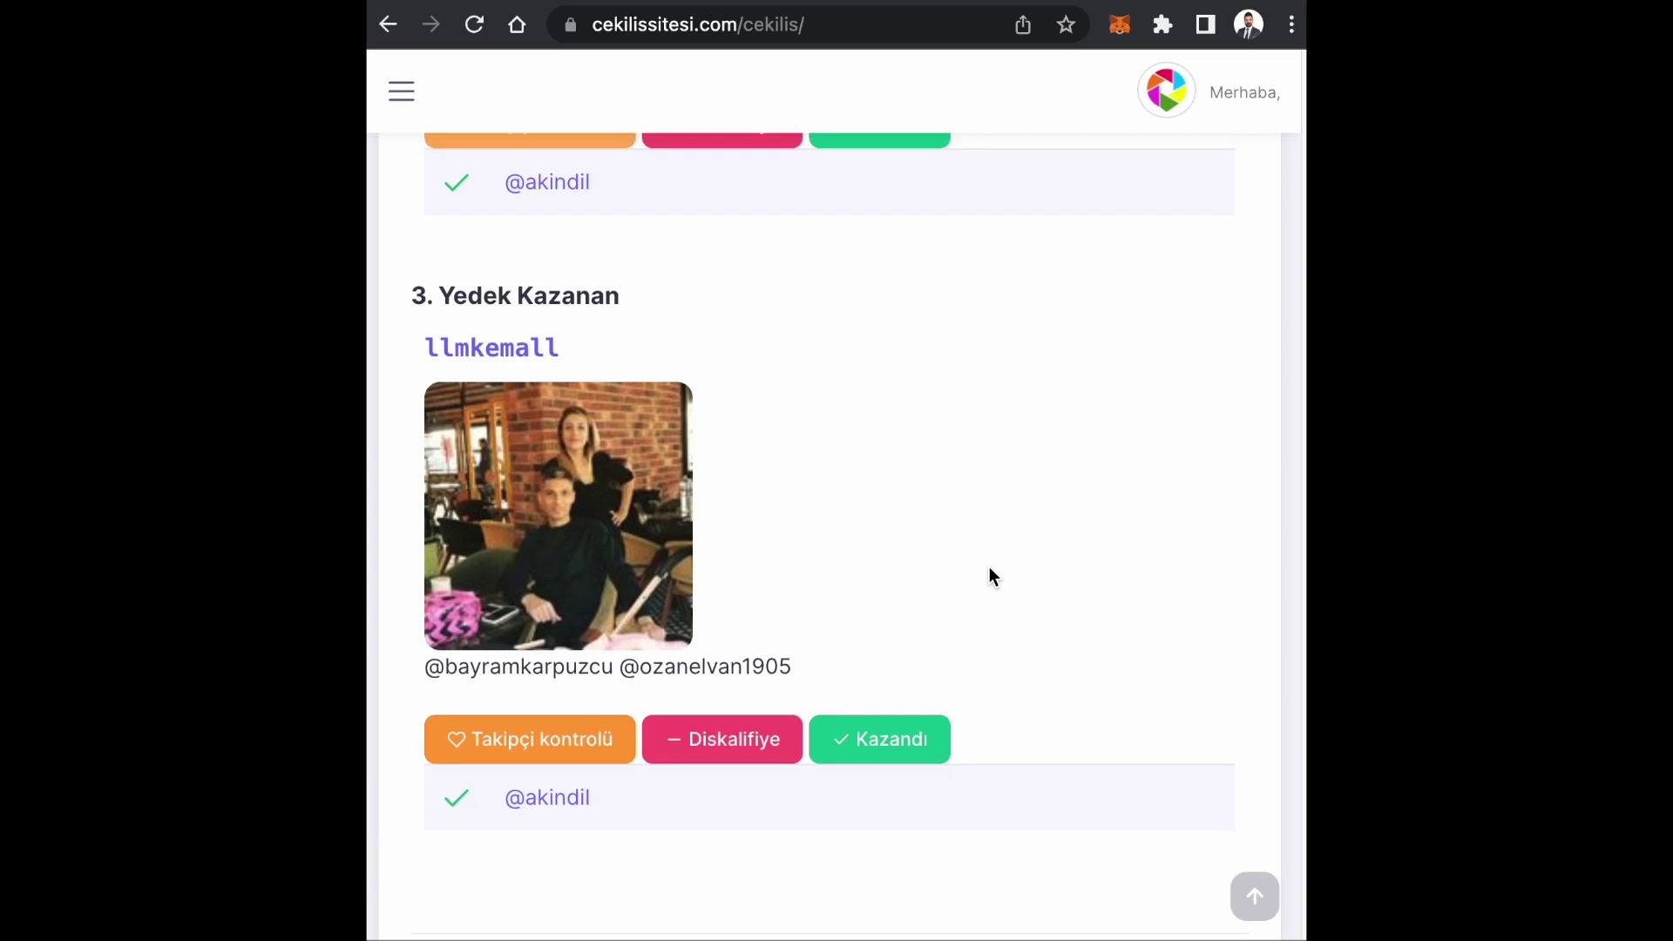
Step: Look over the follower check results of all main and reserve winners in the Grup C draw, down to the results link
scroll(990, 567, up, 20)
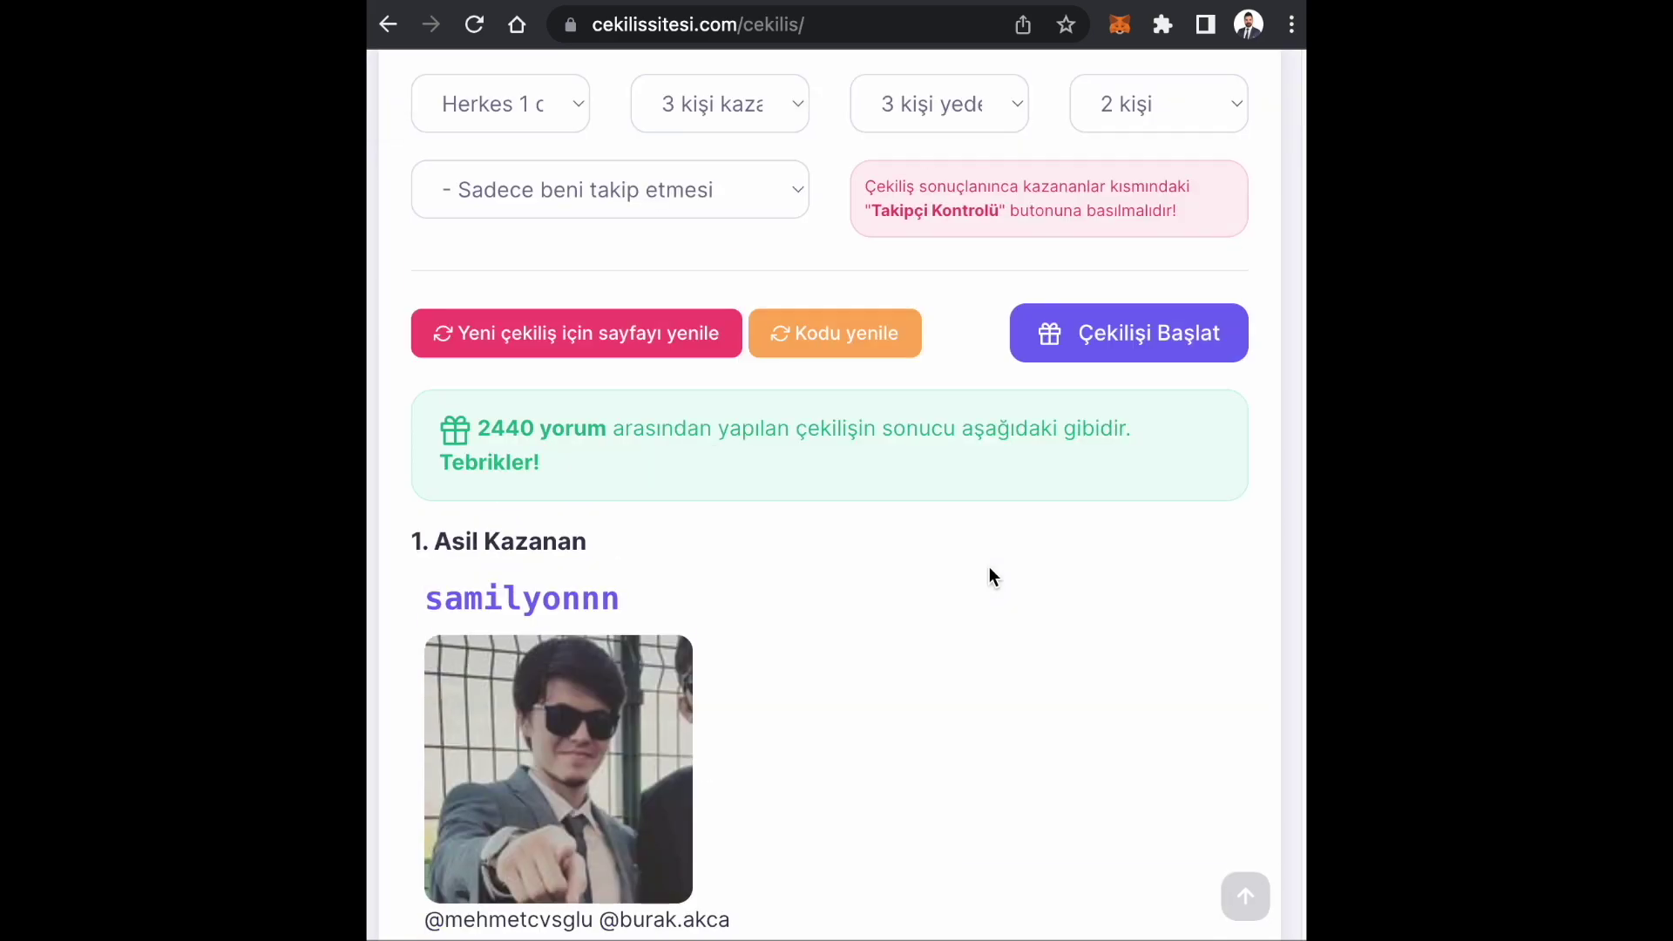
scroll(967, 579, down, 15)
scroll(955, 580, up, 3)
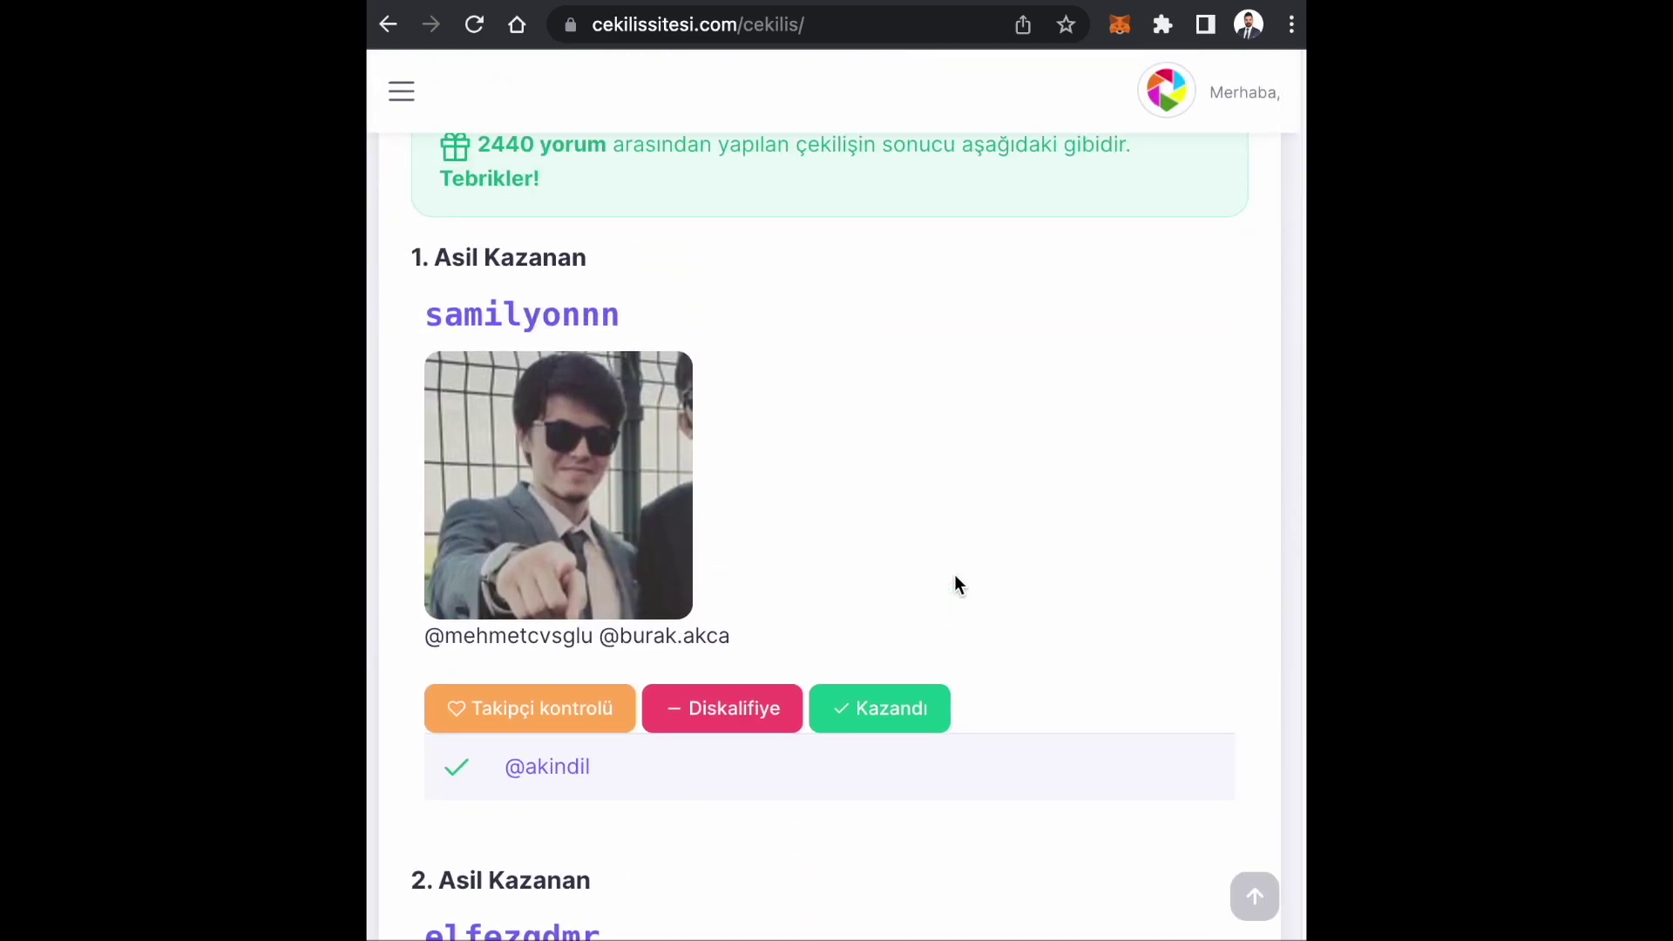
scroll(956, 581, down, 3)
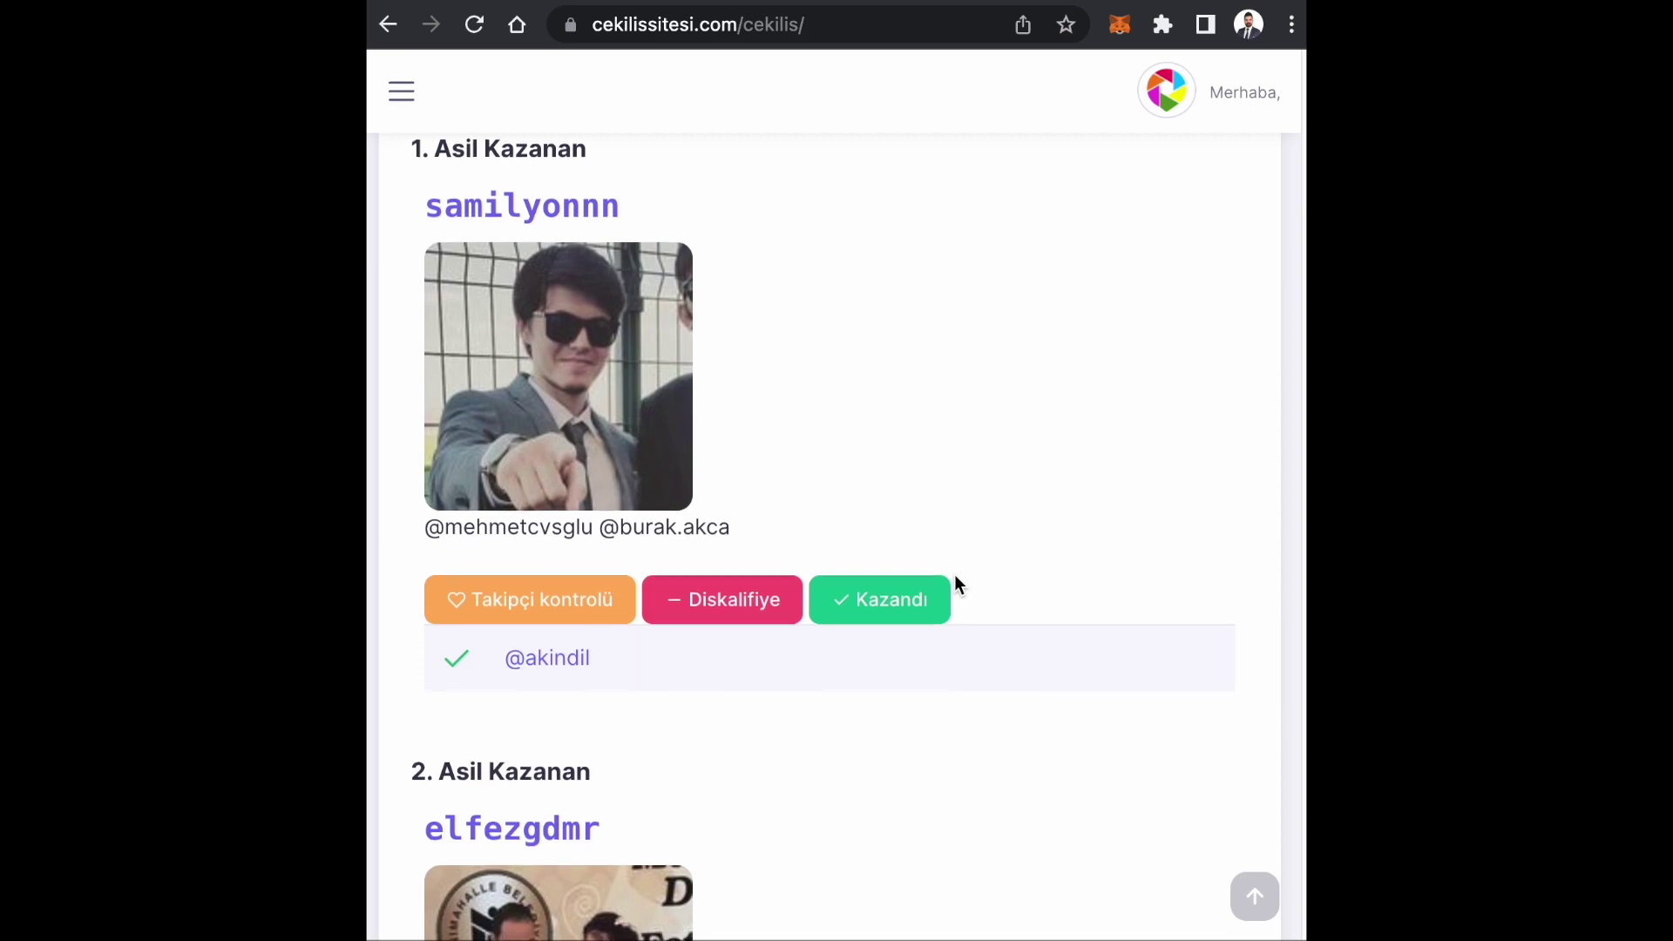
scroll(956, 579, down, 15)
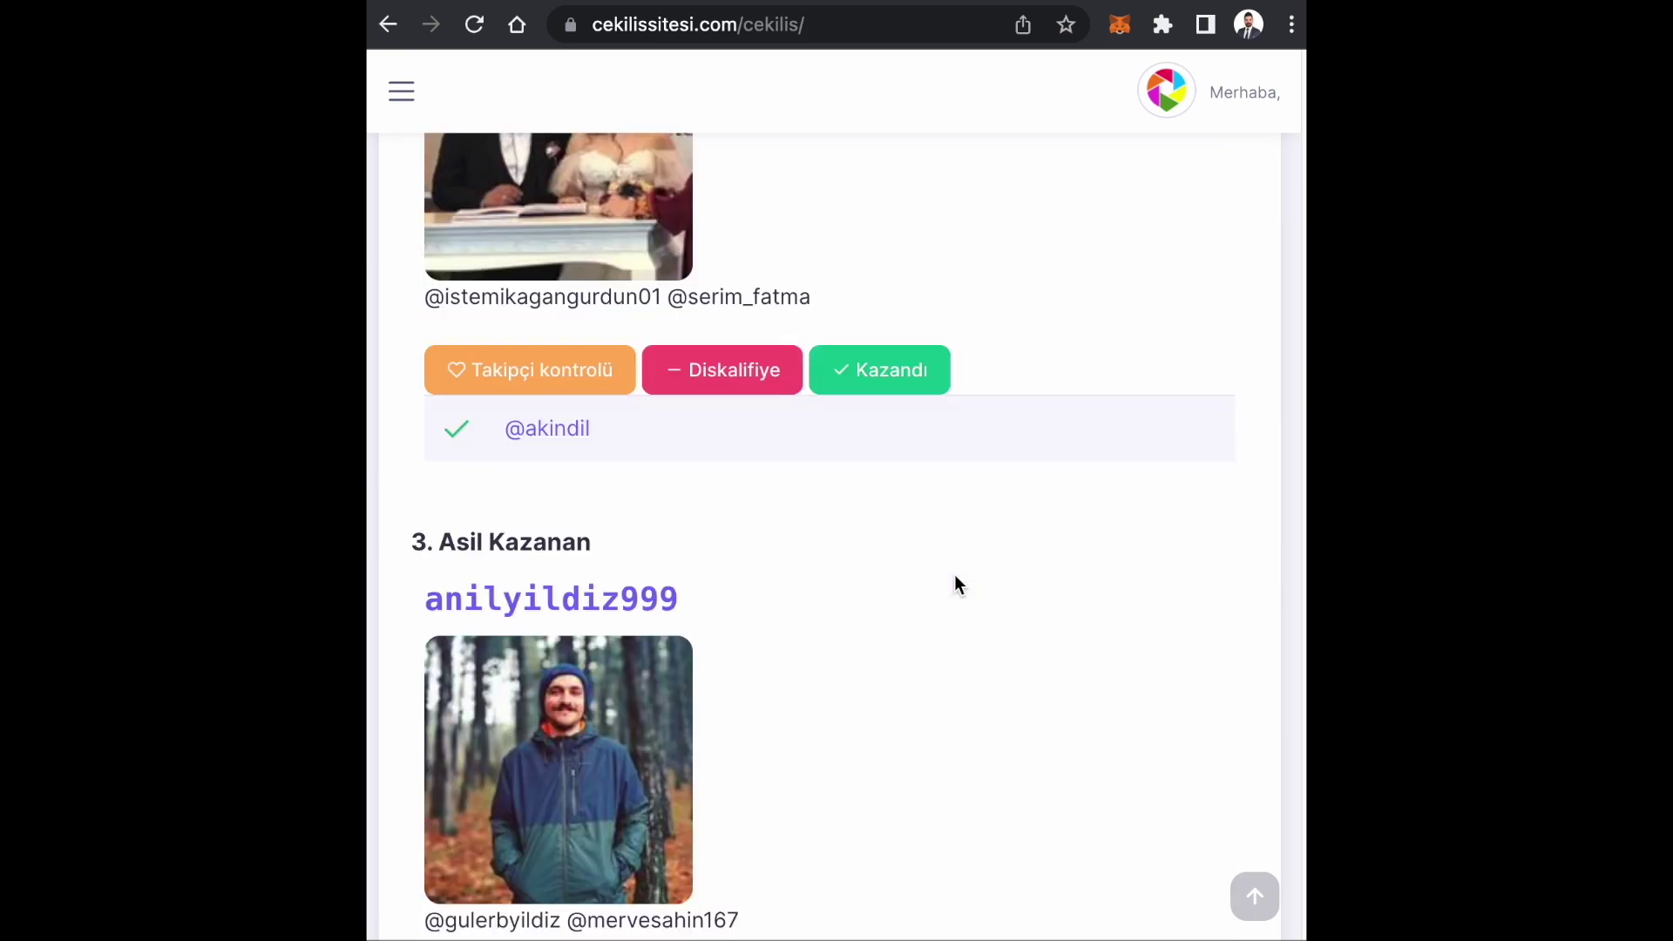
scroll(956, 582, up, 4)
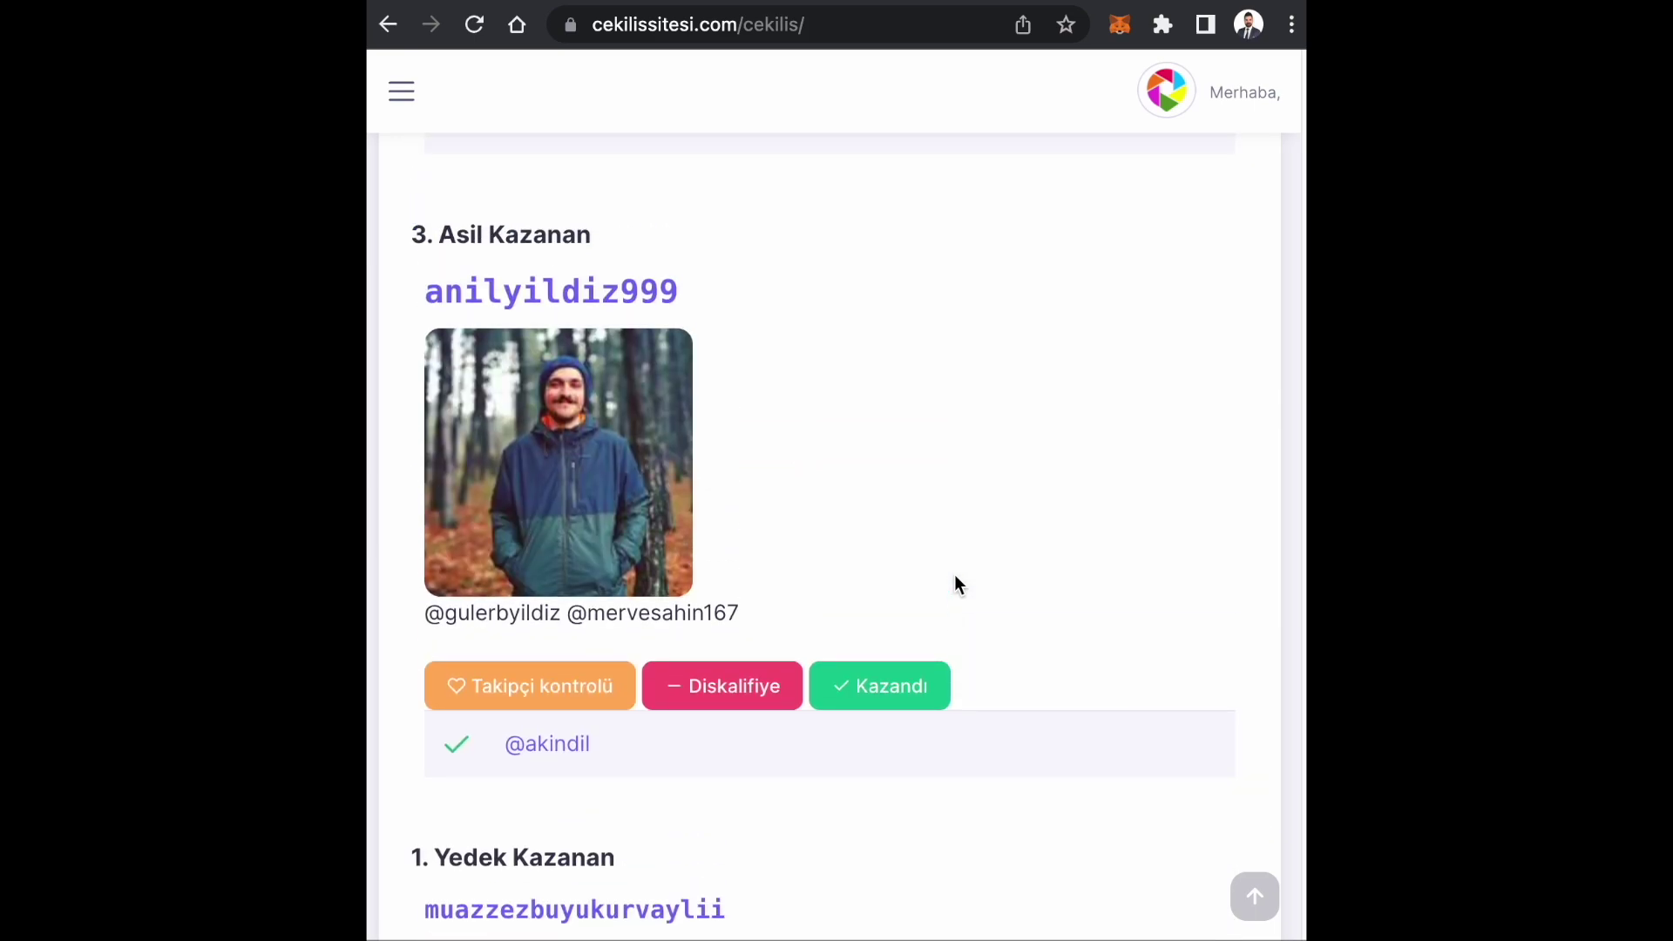
scroll(956, 583, down, 5)
scroll(955, 582, down, 12)
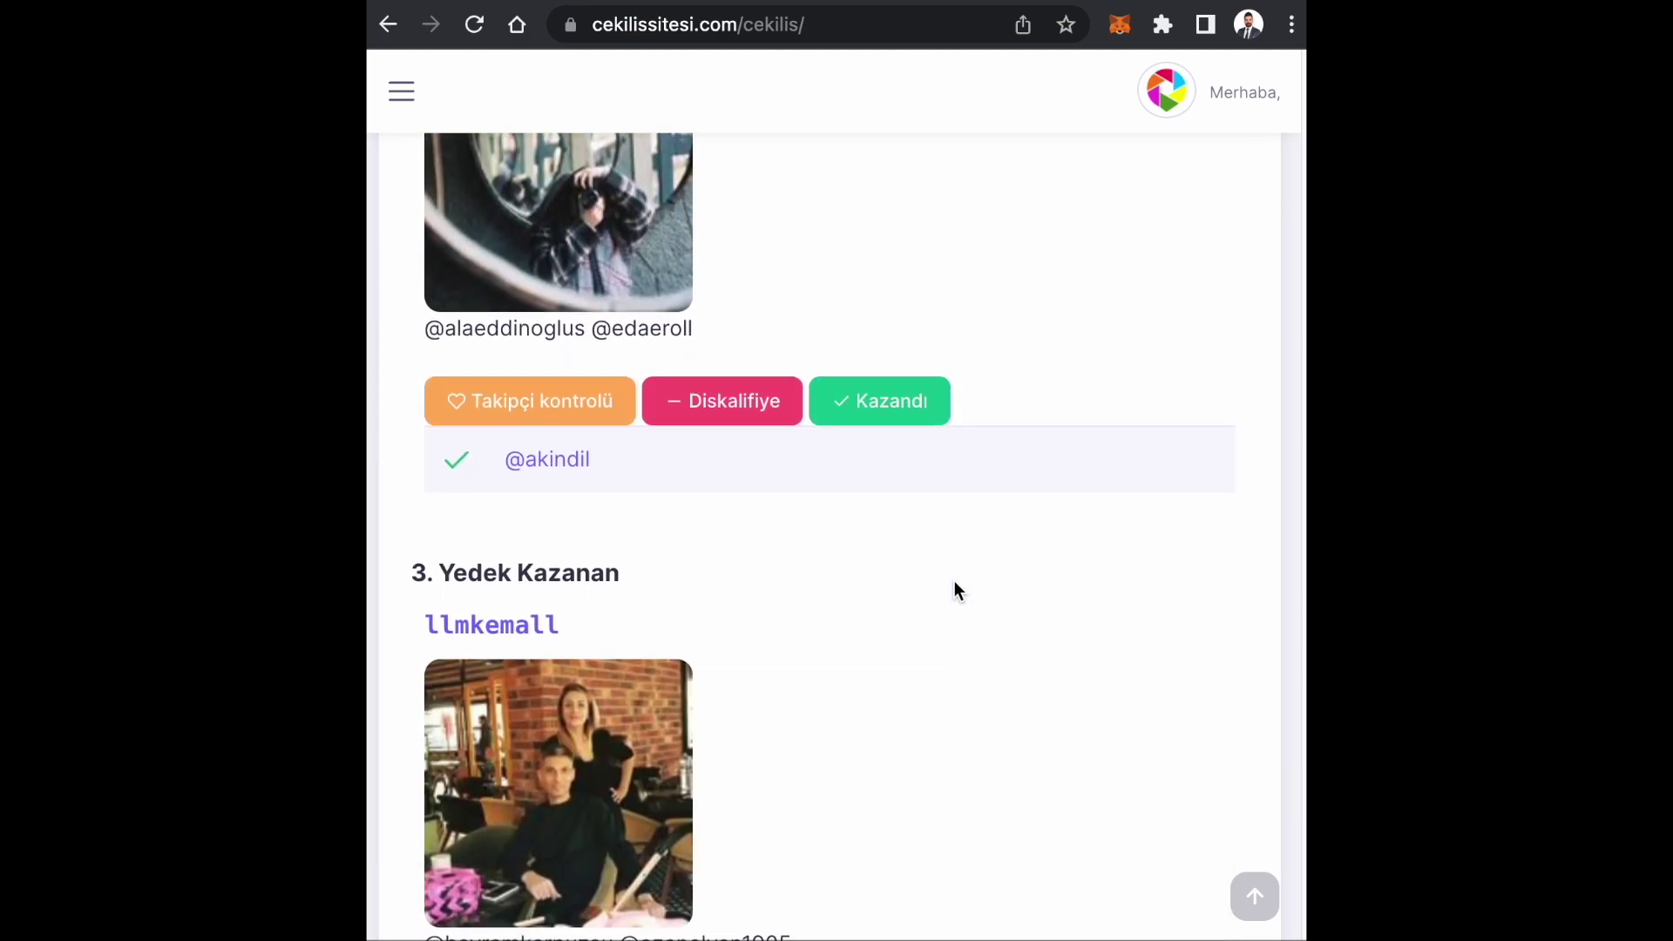
scroll(954, 591, down, 6)
scroll(954, 591, up, 2)
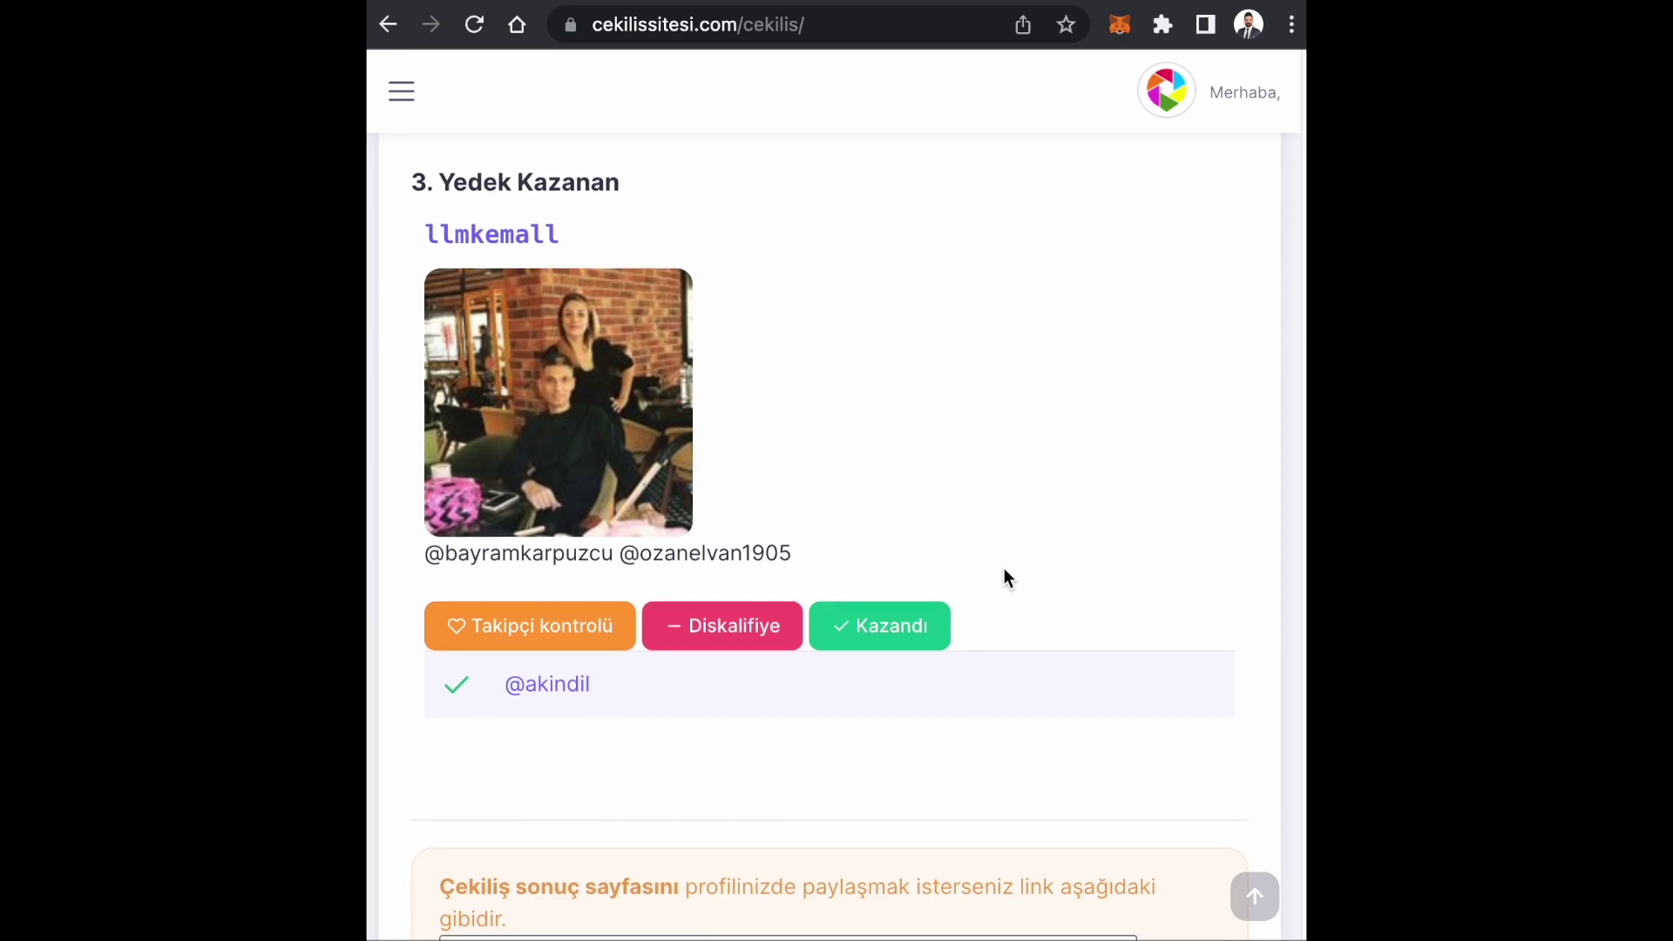
scroll(957, 566, down, 2)
scroll(959, 565, down, 3)
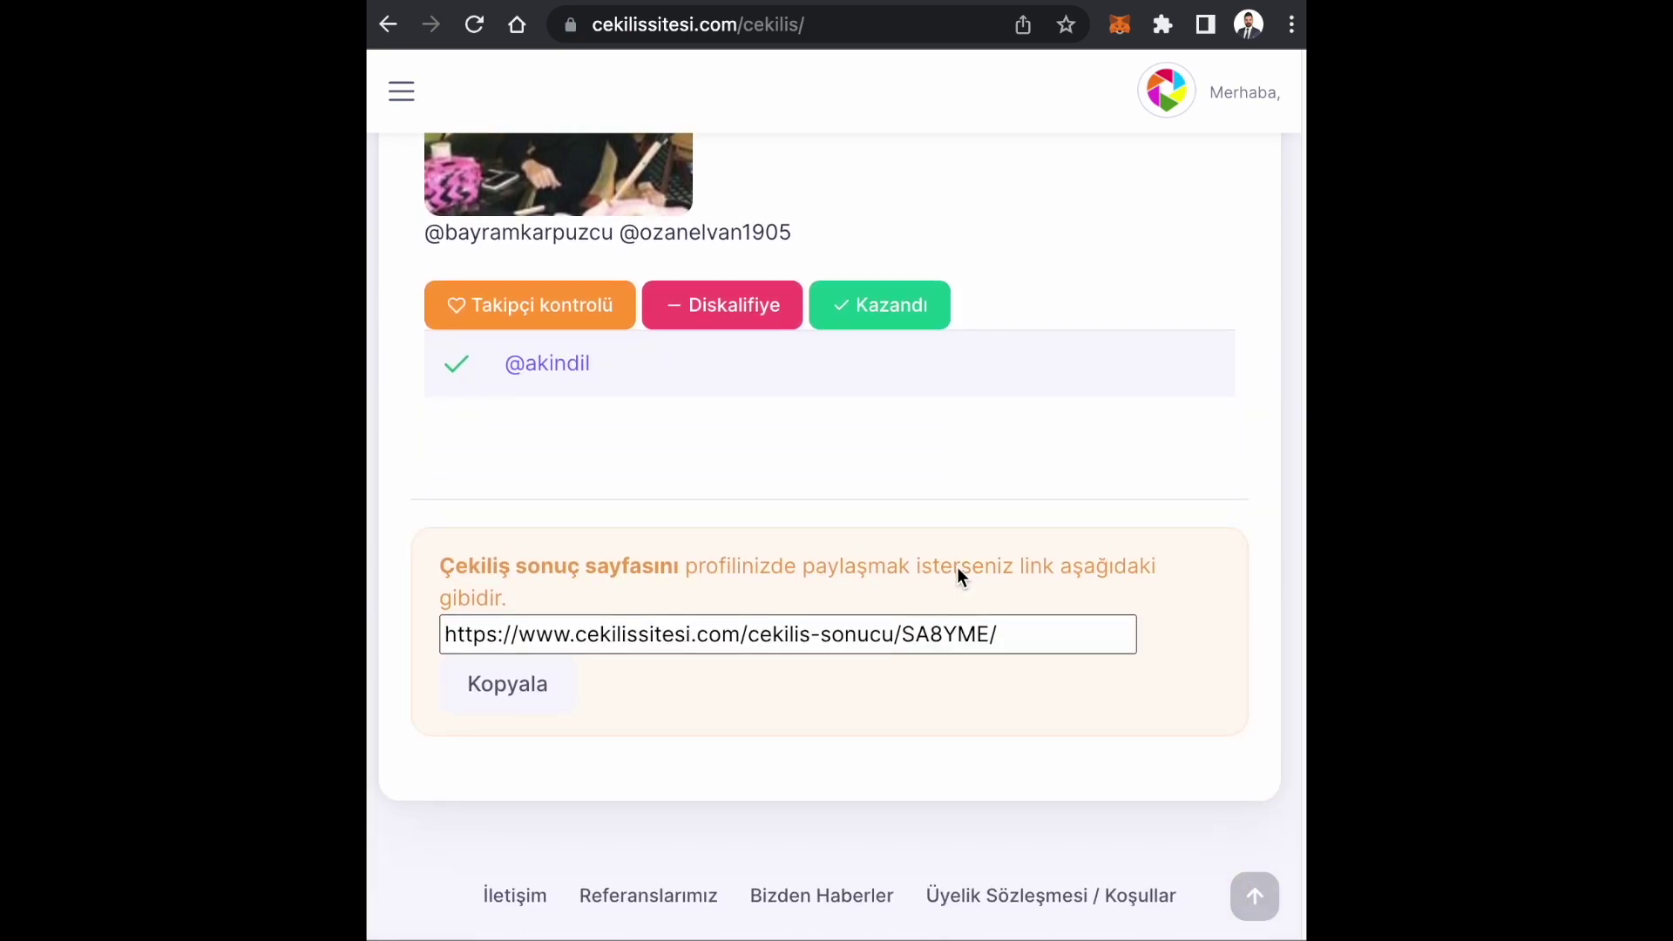
Step: Switch to the akindil Instagram profile, open the Read for Speed book post, copy its address and close the post
click(1031, 630)
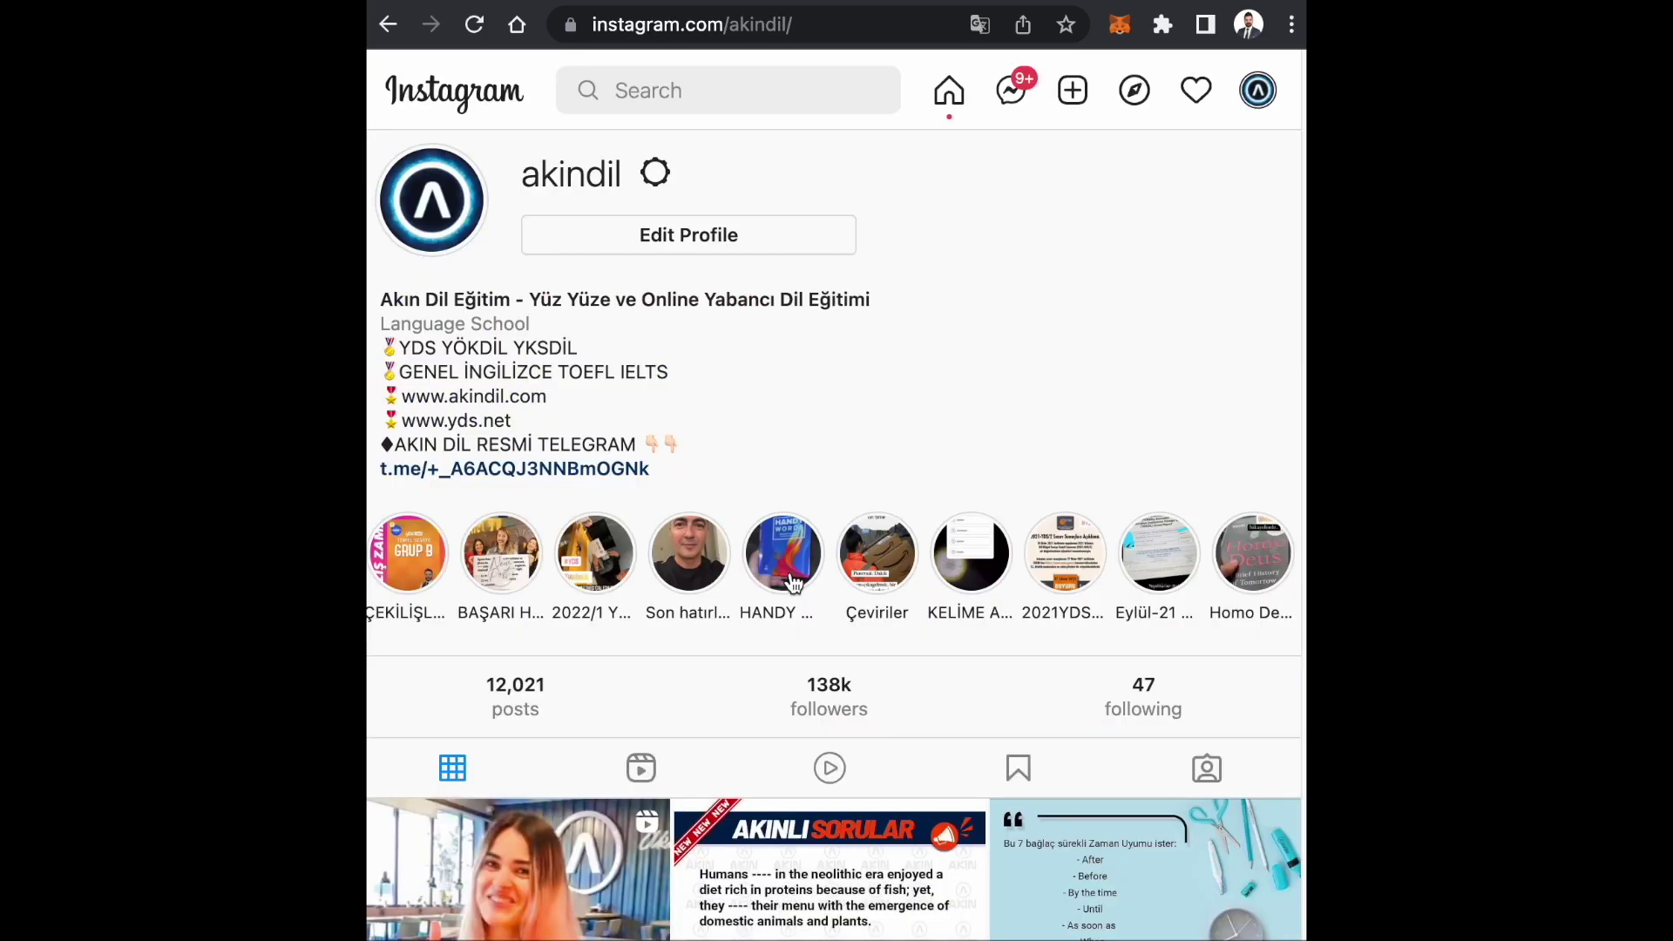
scroll(801, 471, down, 1)
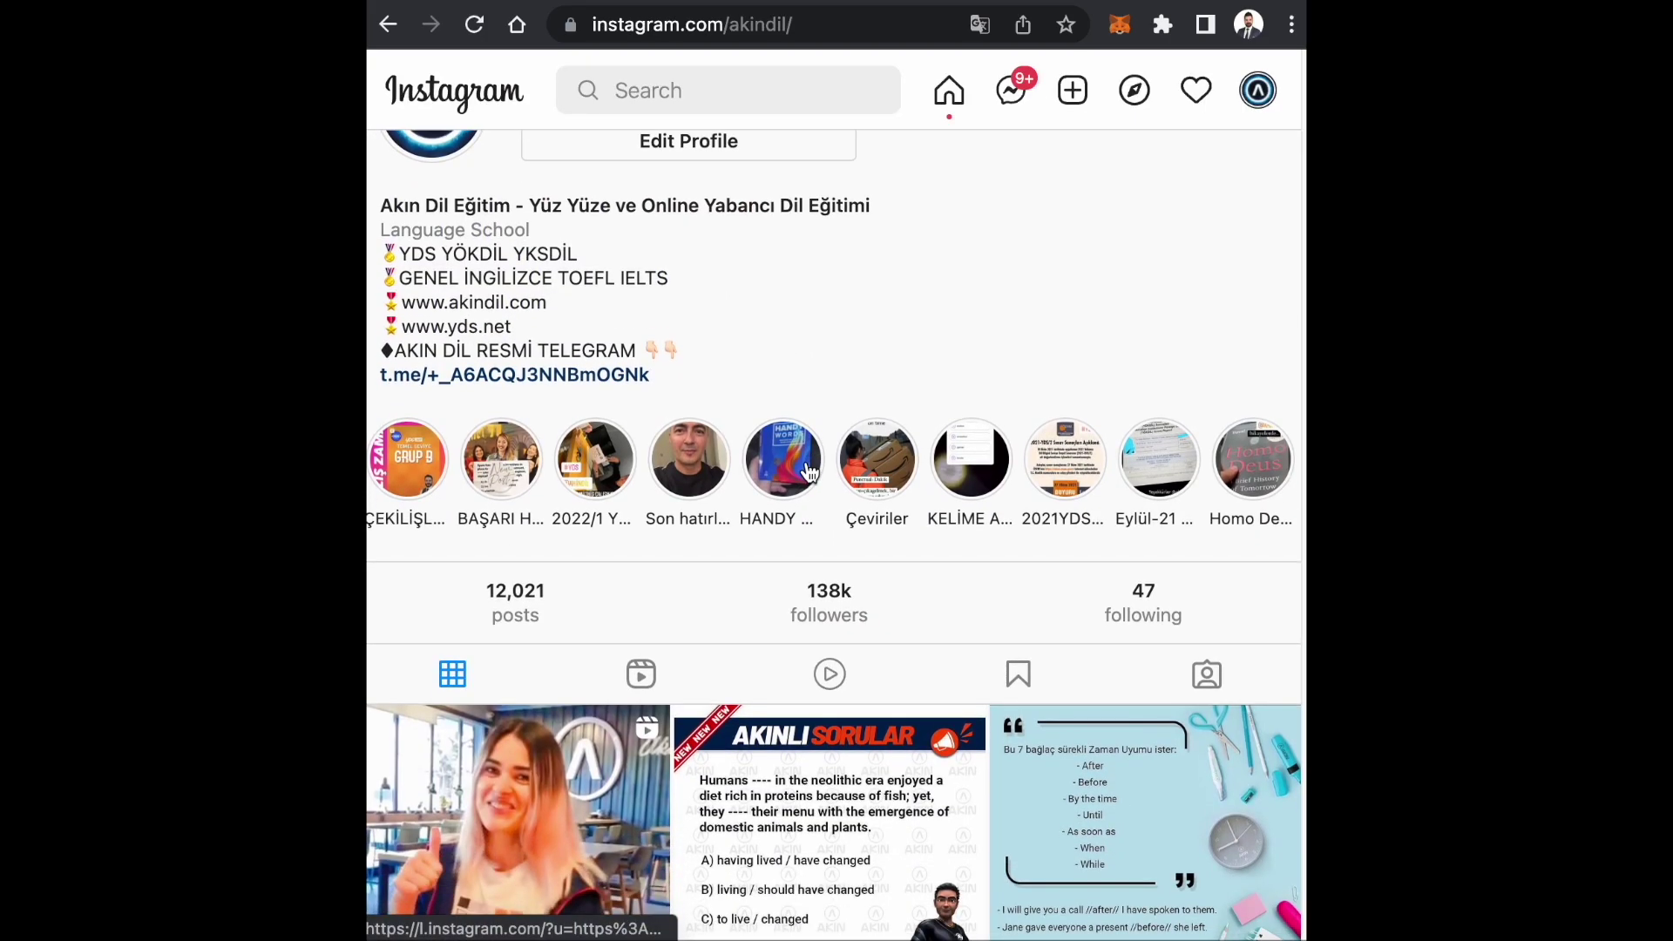
scroll(808, 471, down, 7)
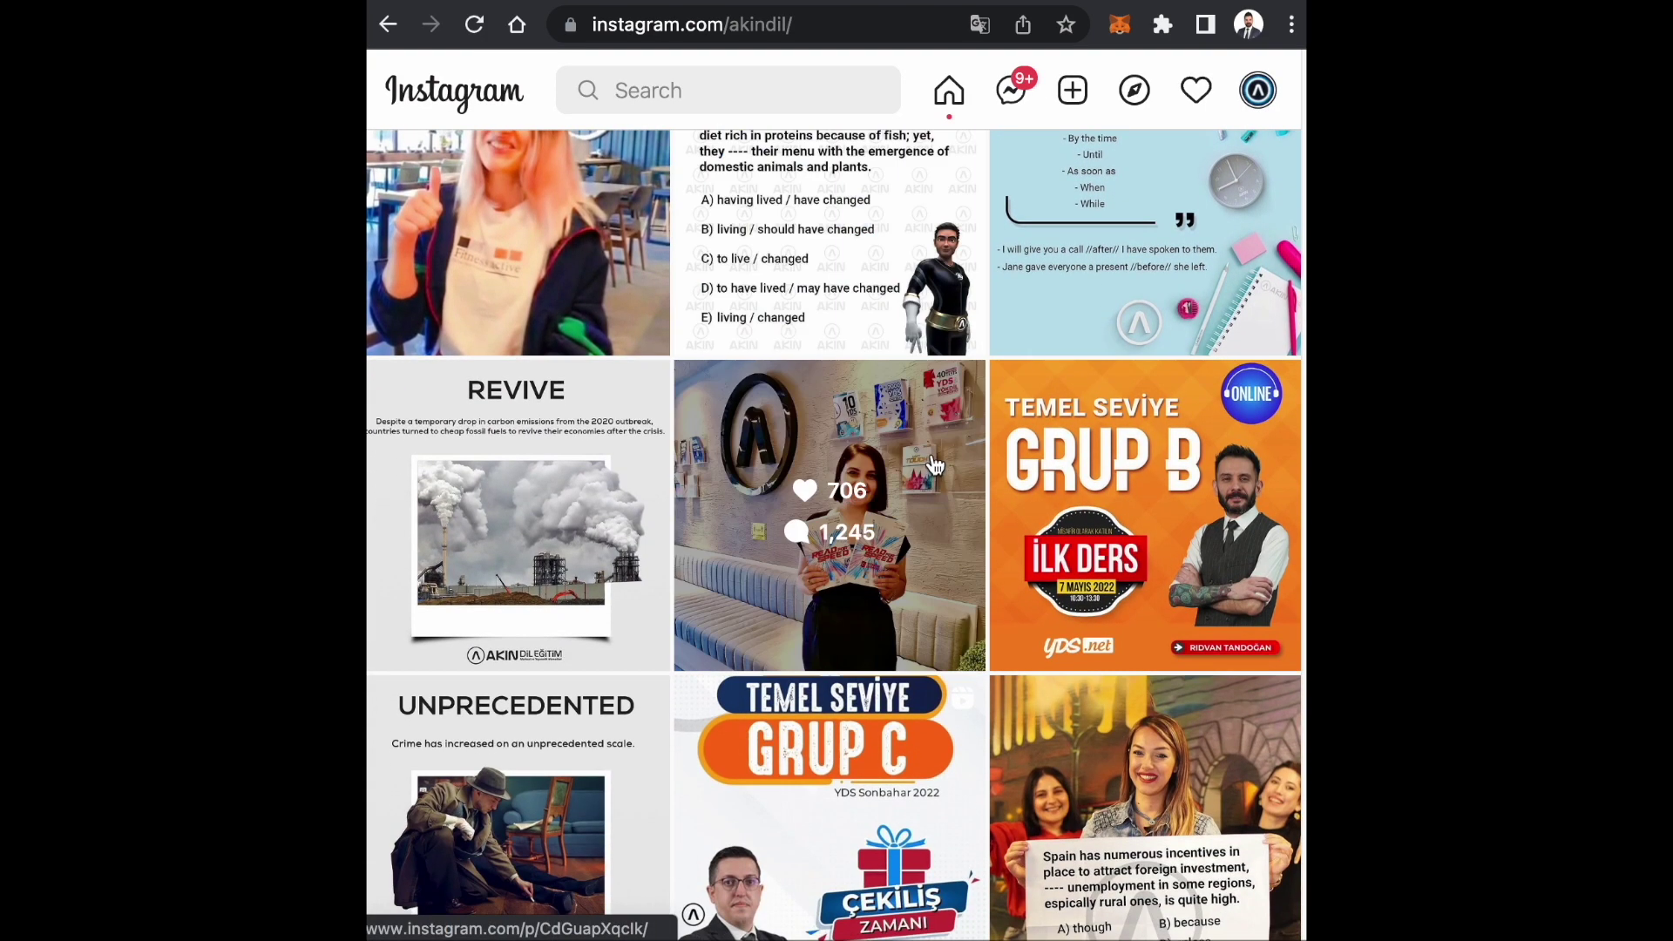
click(934, 464)
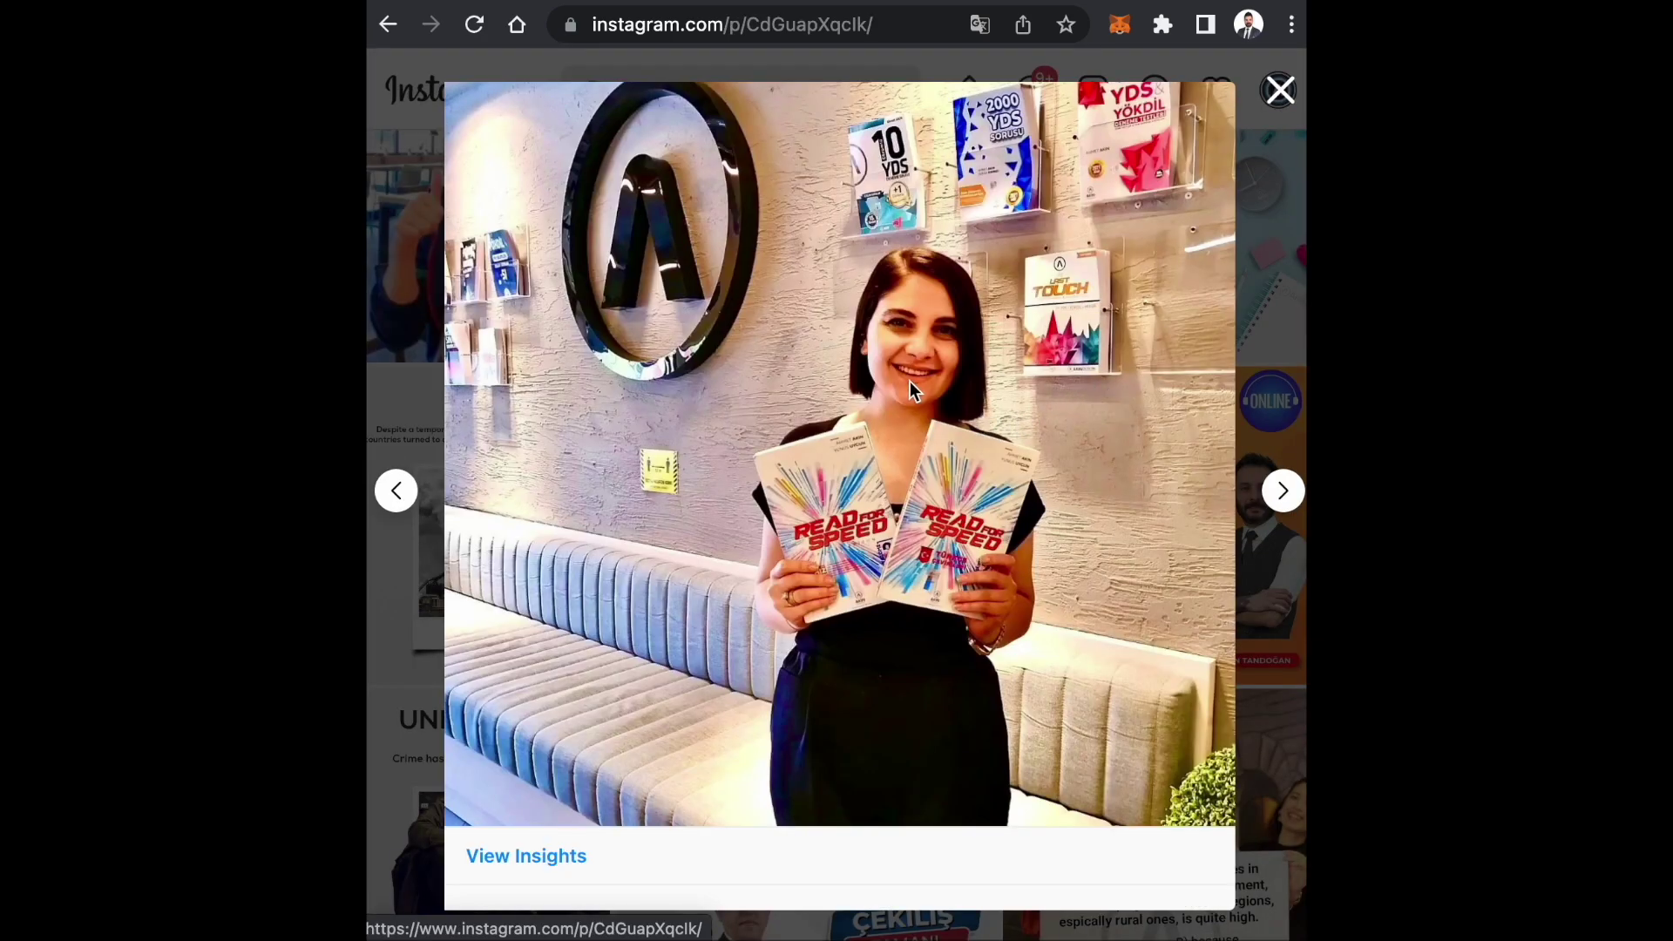
click(894, 28)
key(ctrl+c)
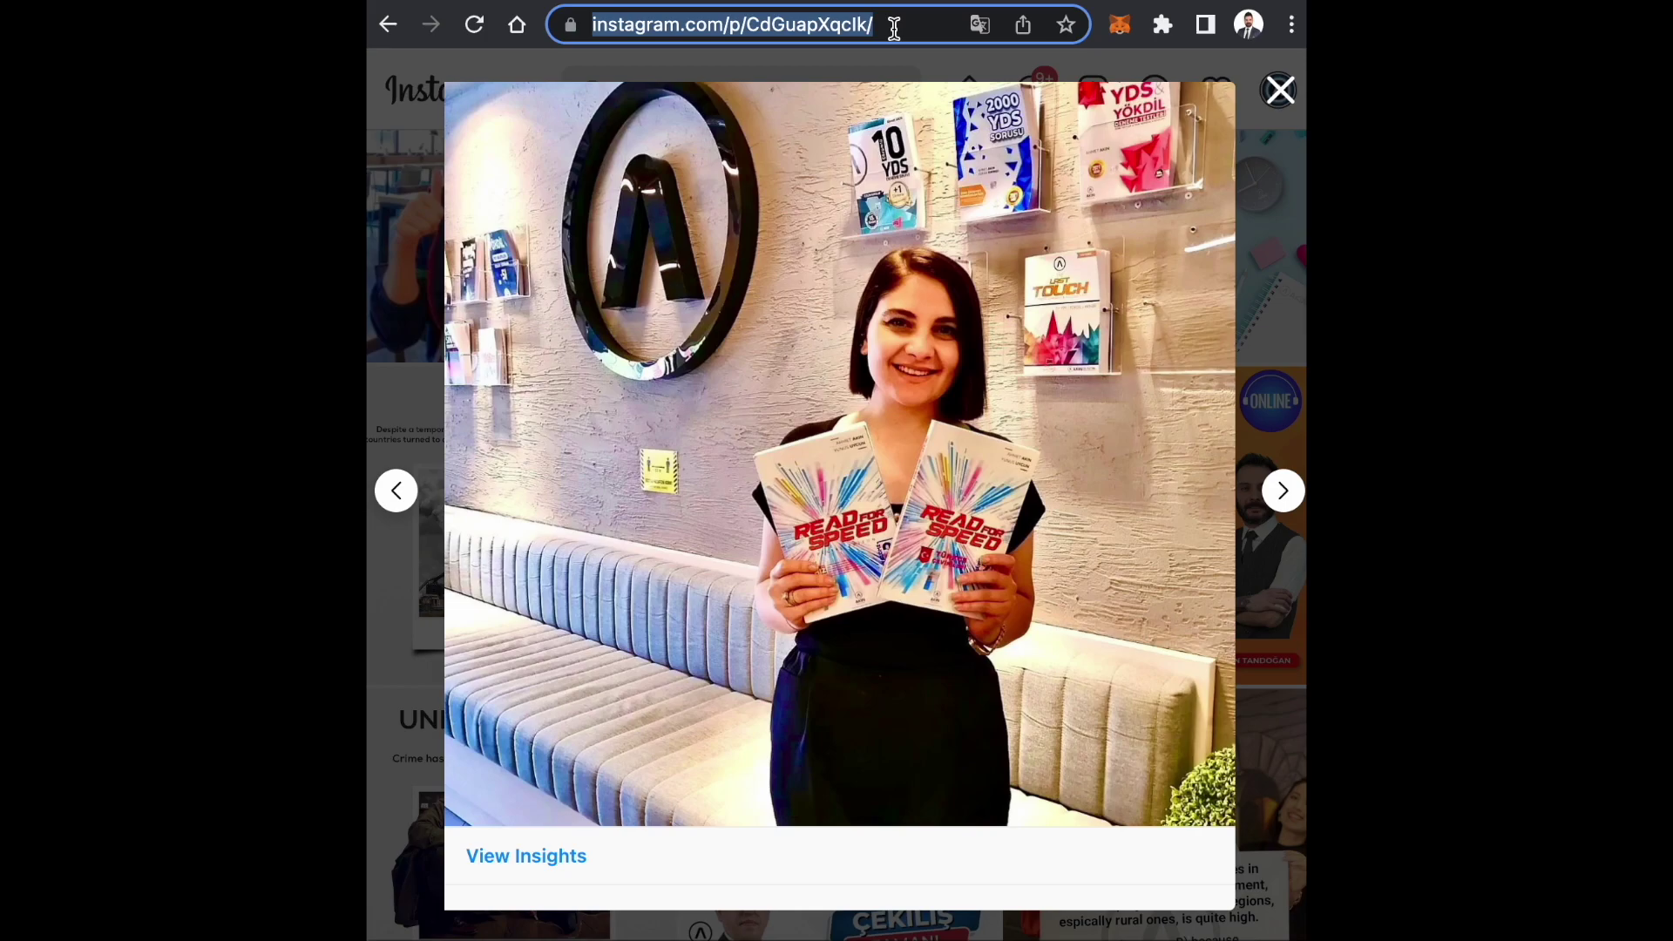
click(1267, 244)
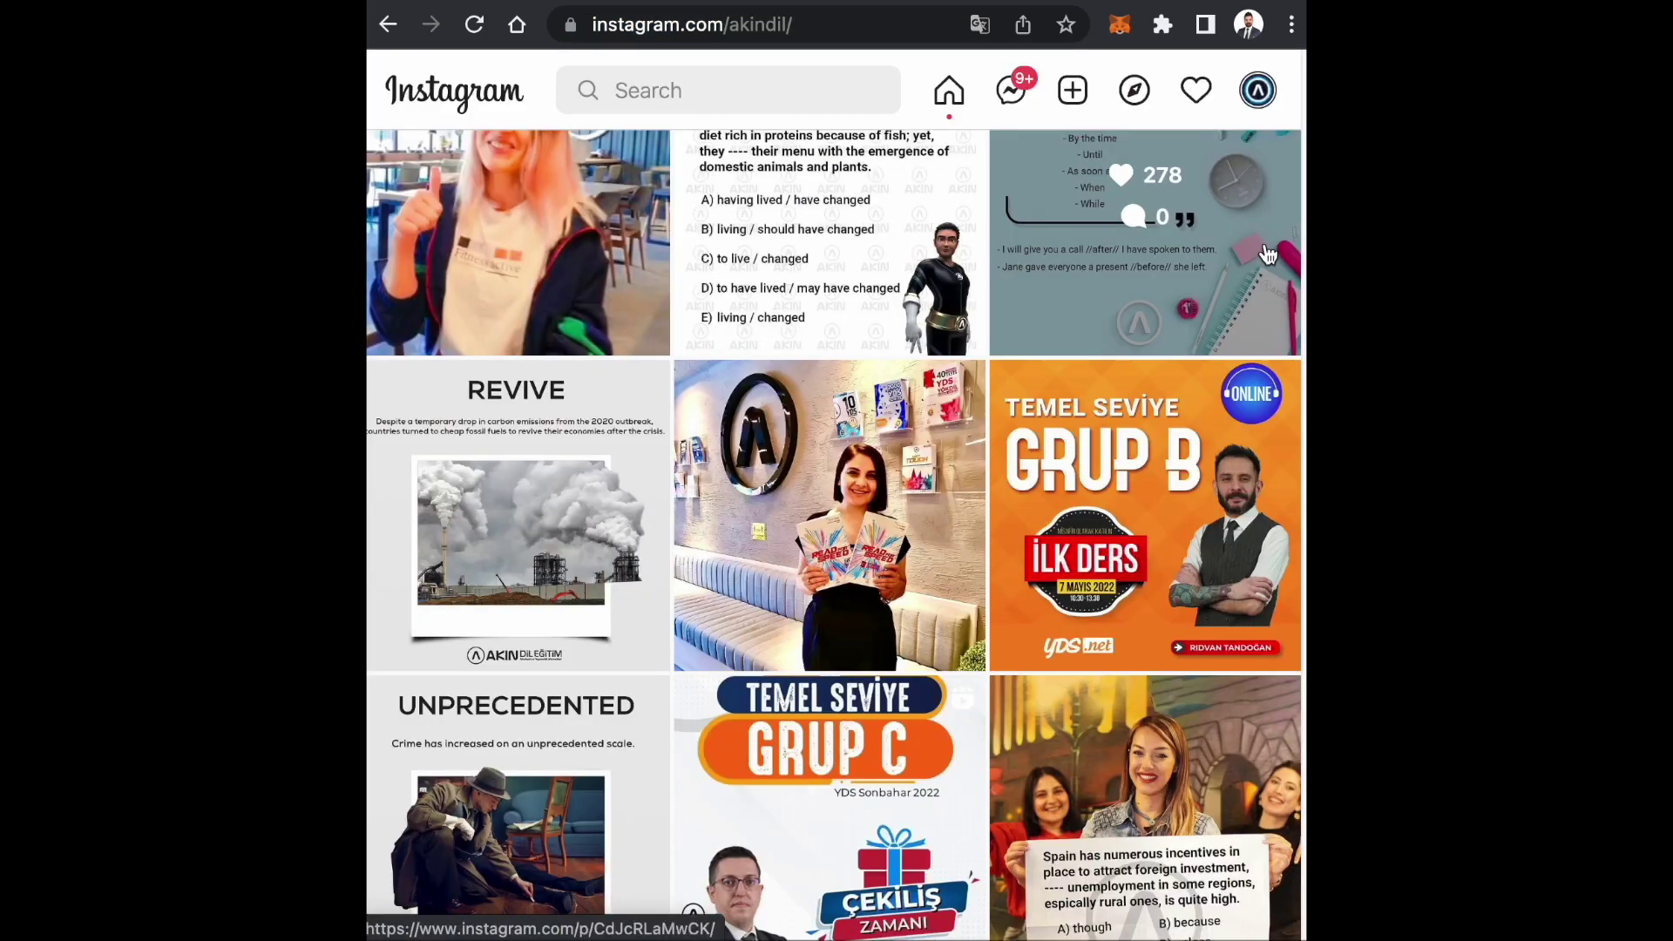
scroll(894, 549, up, 10)
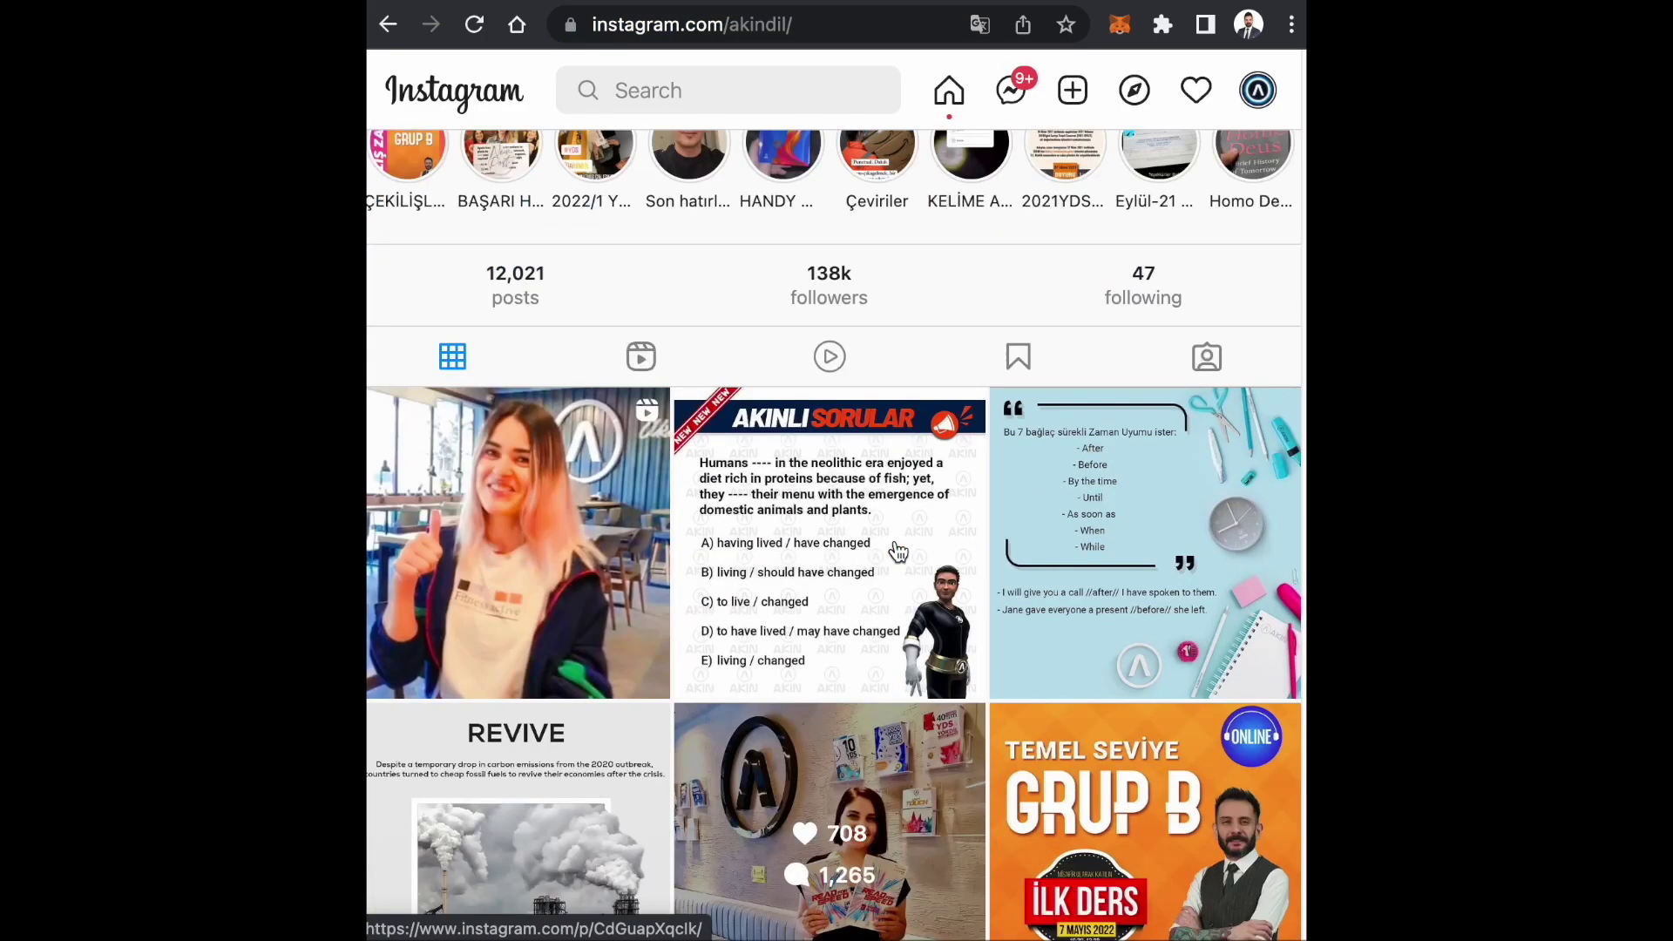
click(820, 2)
click(703, 373)
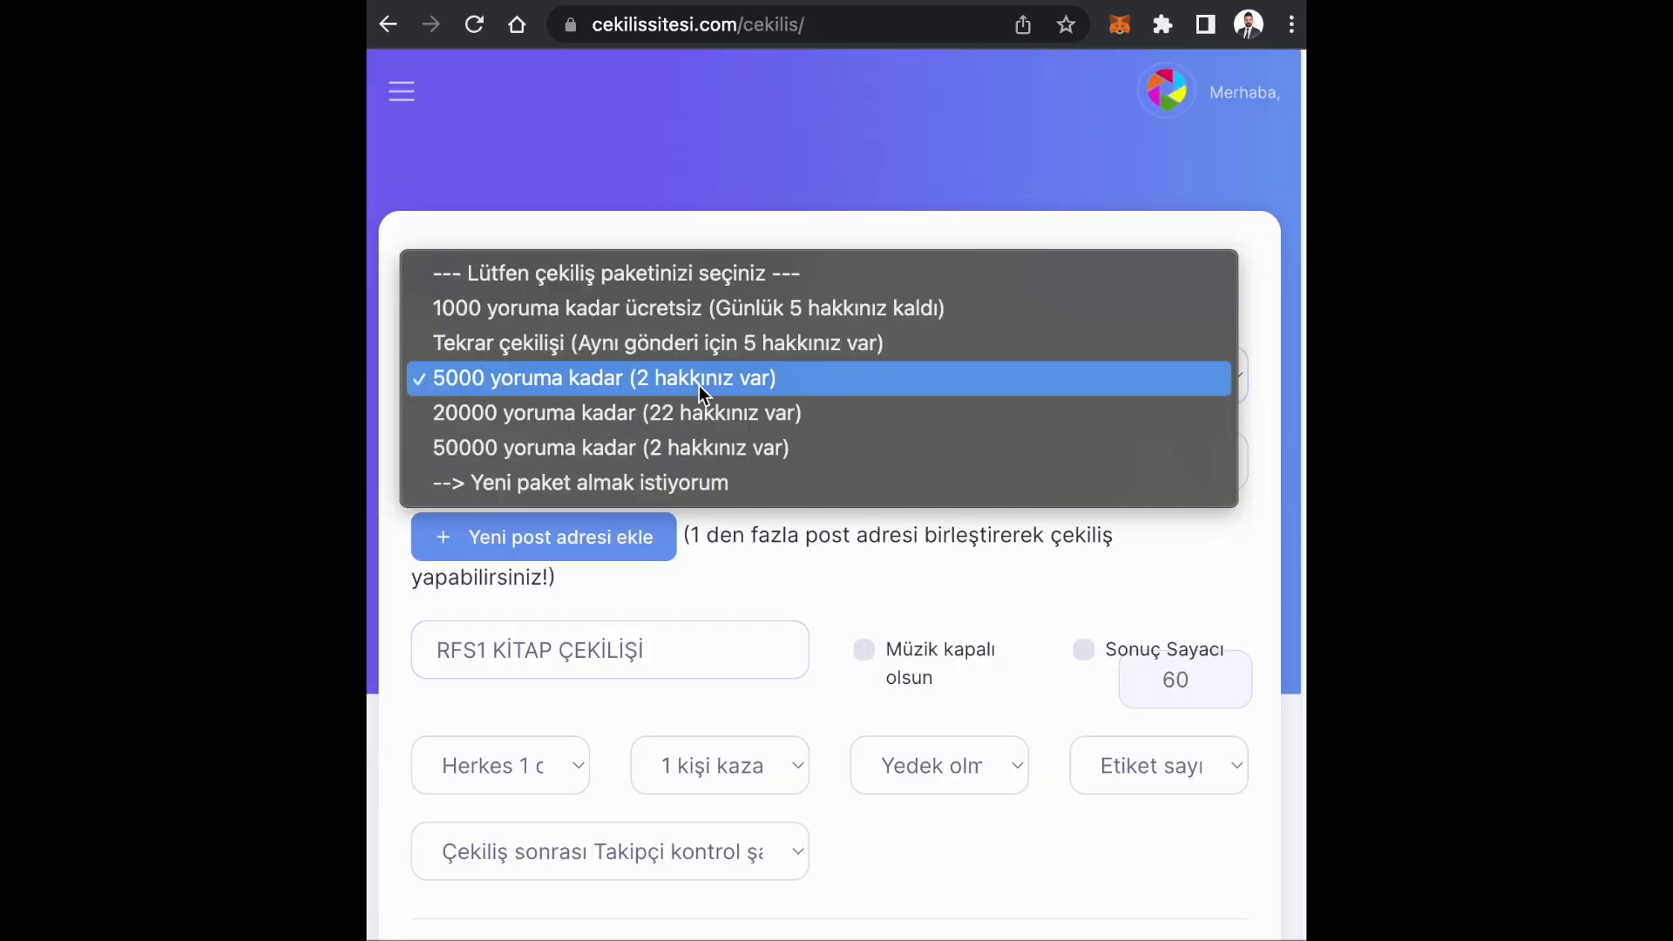
click(689, 389)
click(576, 466)
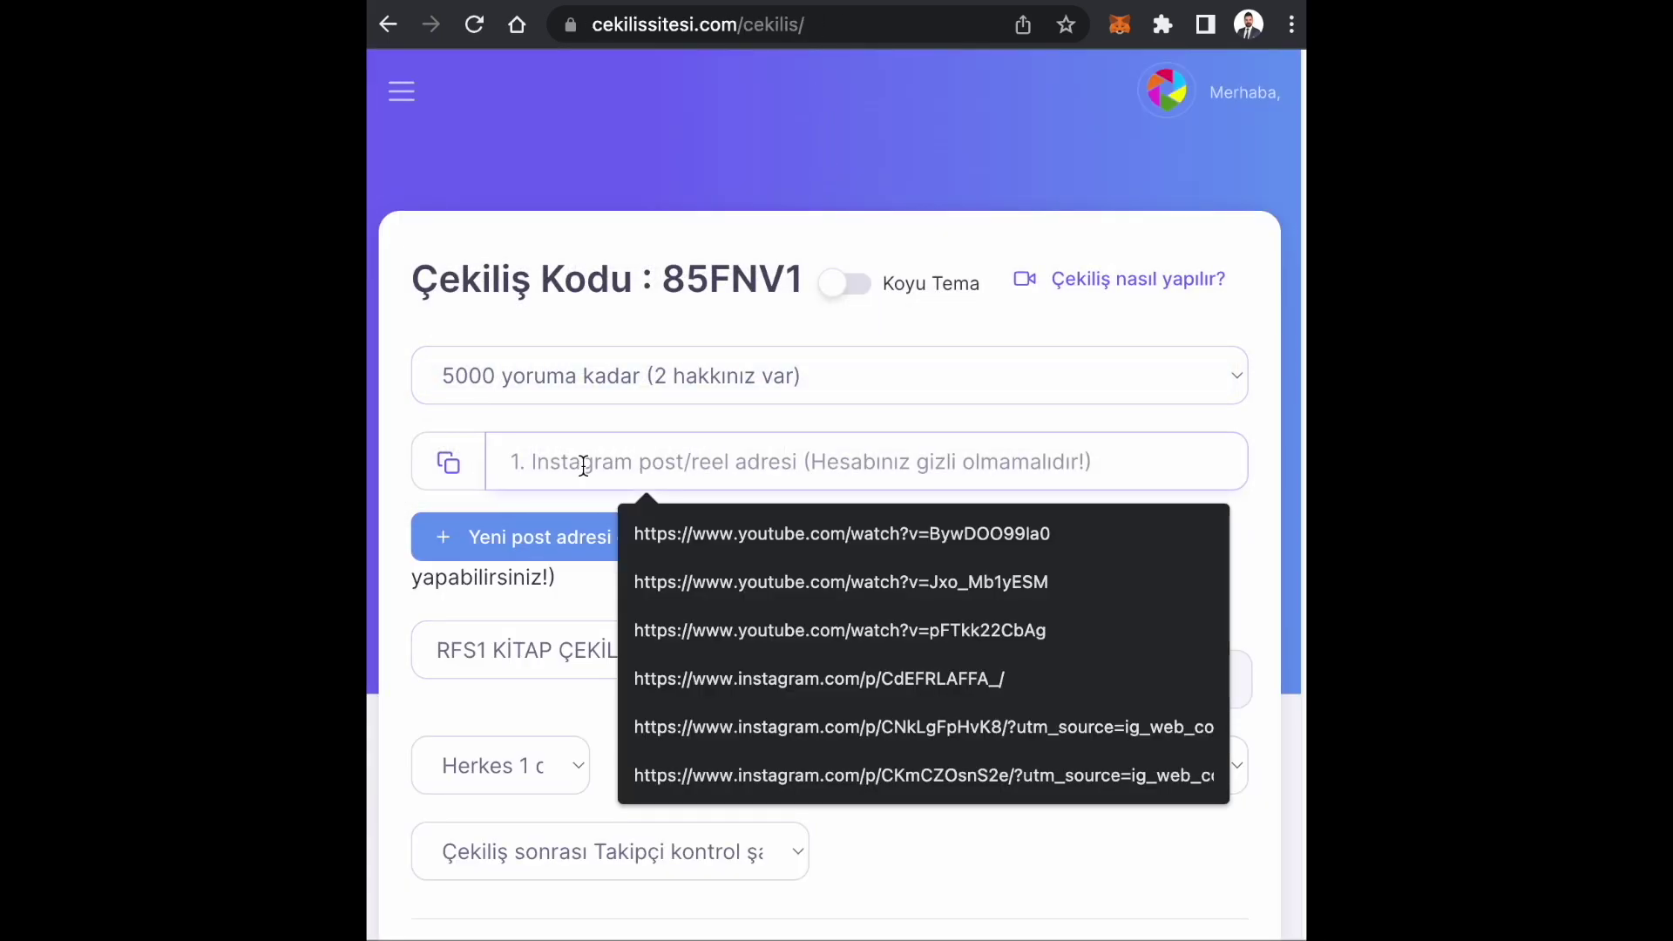
key(ctrl+v)
Step: Allow everyone to enter more than once (Herkes 1 den fazla katılabilir) and set 5 winners and 5 reserve winners
scroll(645, 514, down, 2)
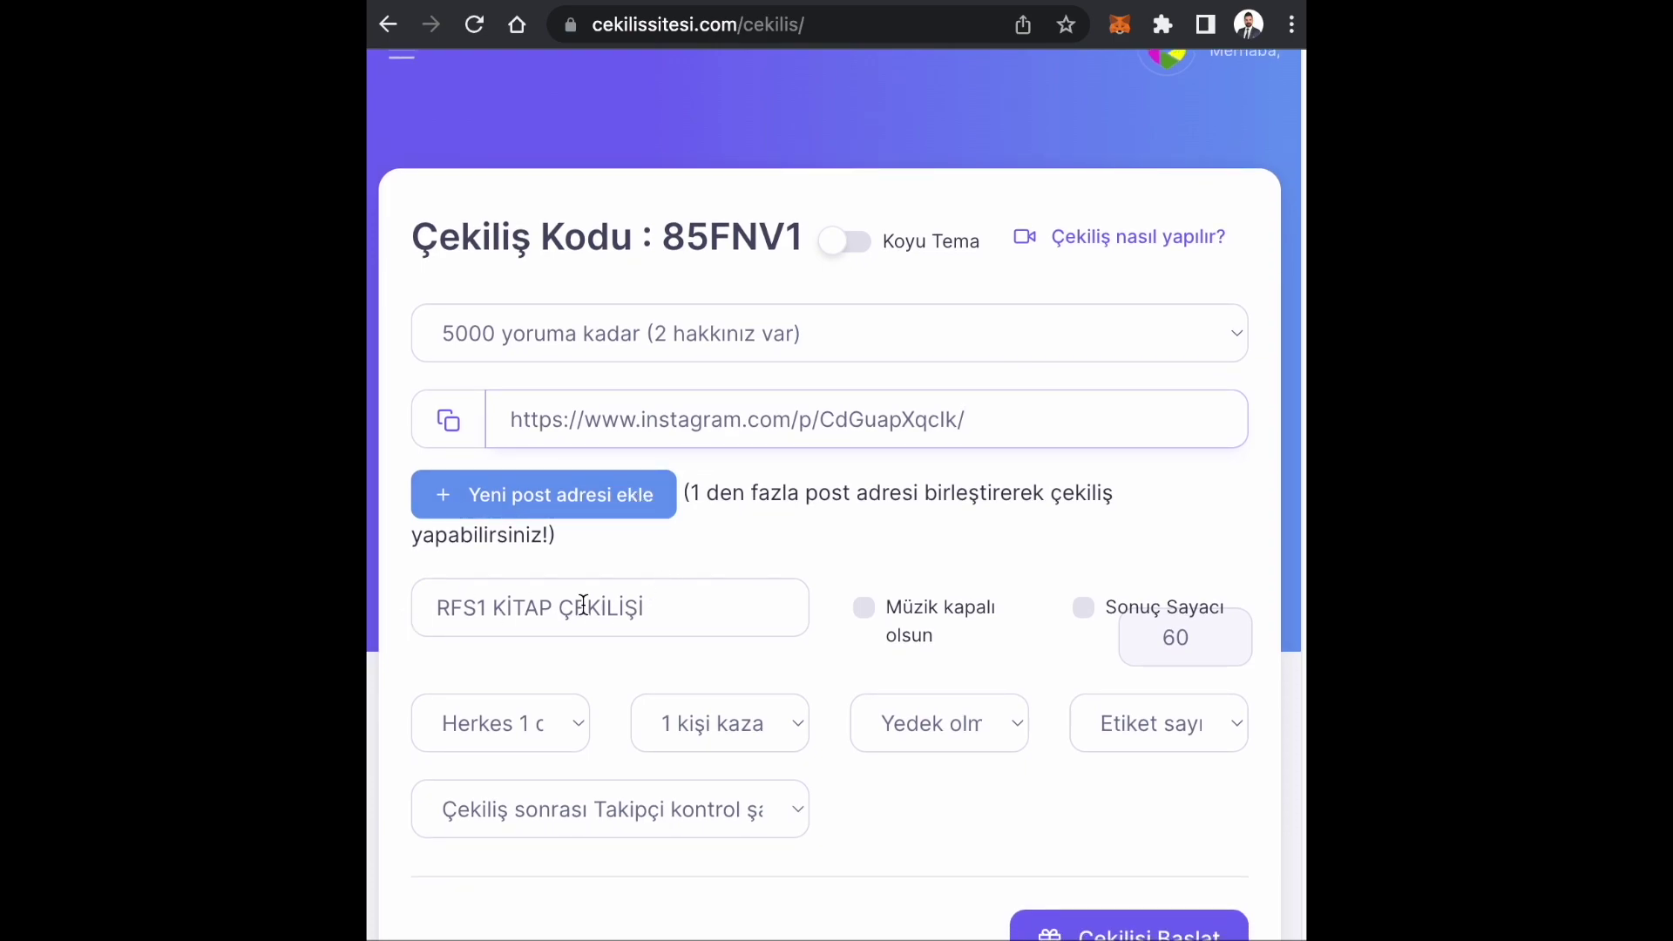
scroll(610, 627, down, 3)
click(516, 572)
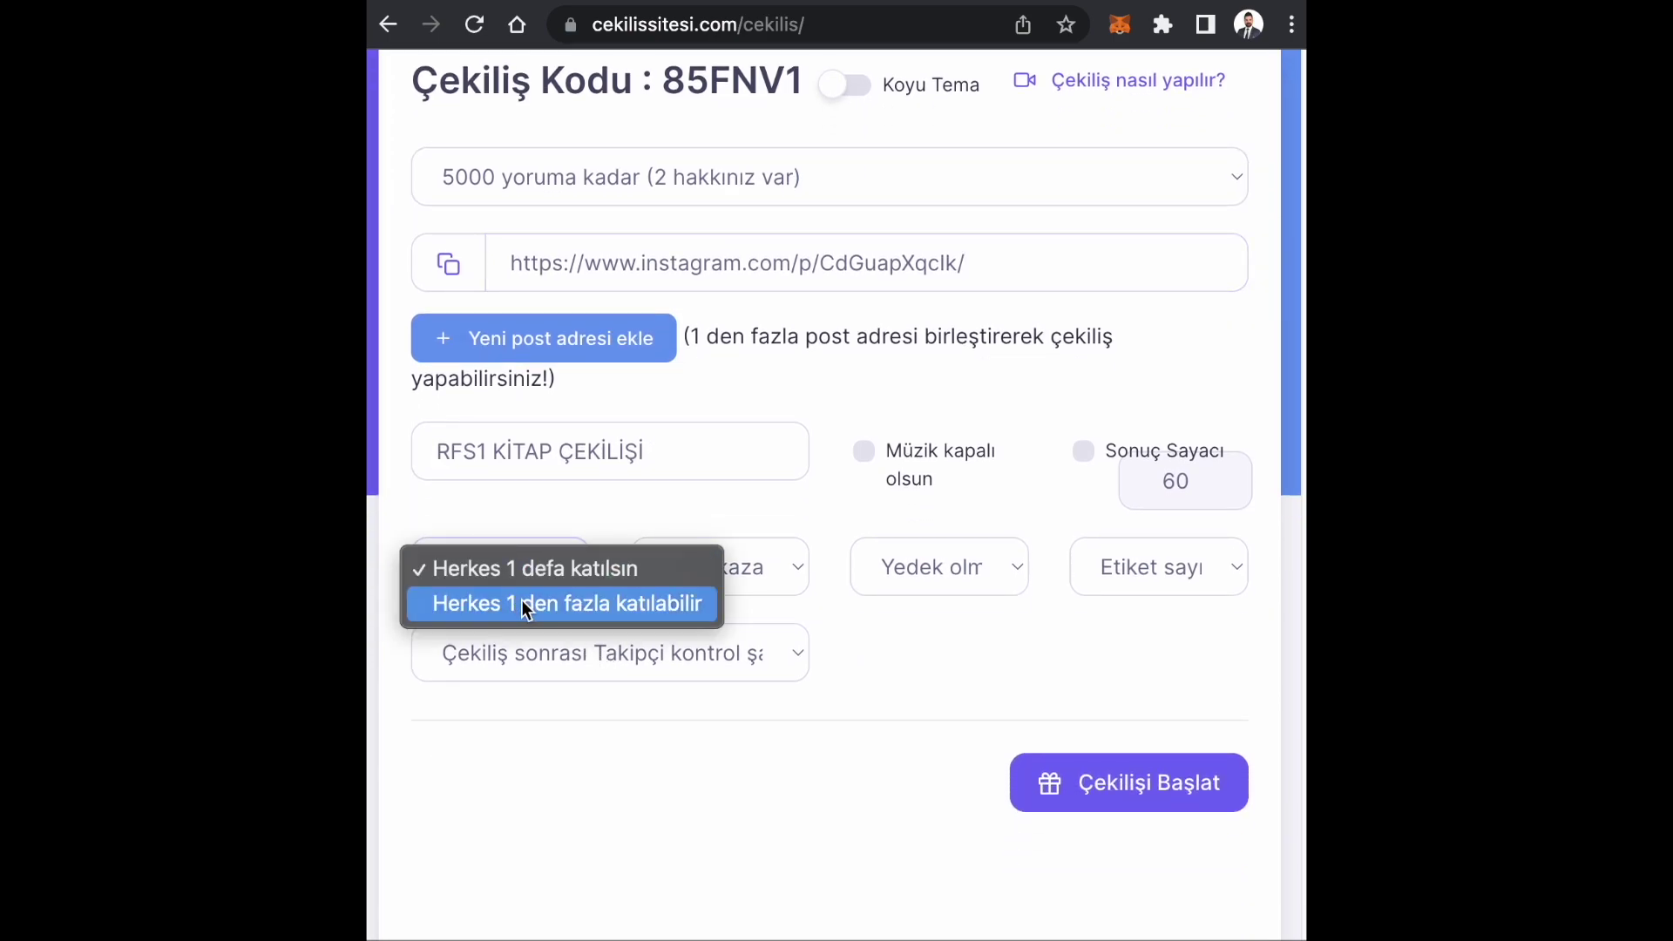
click(521, 599)
click(702, 579)
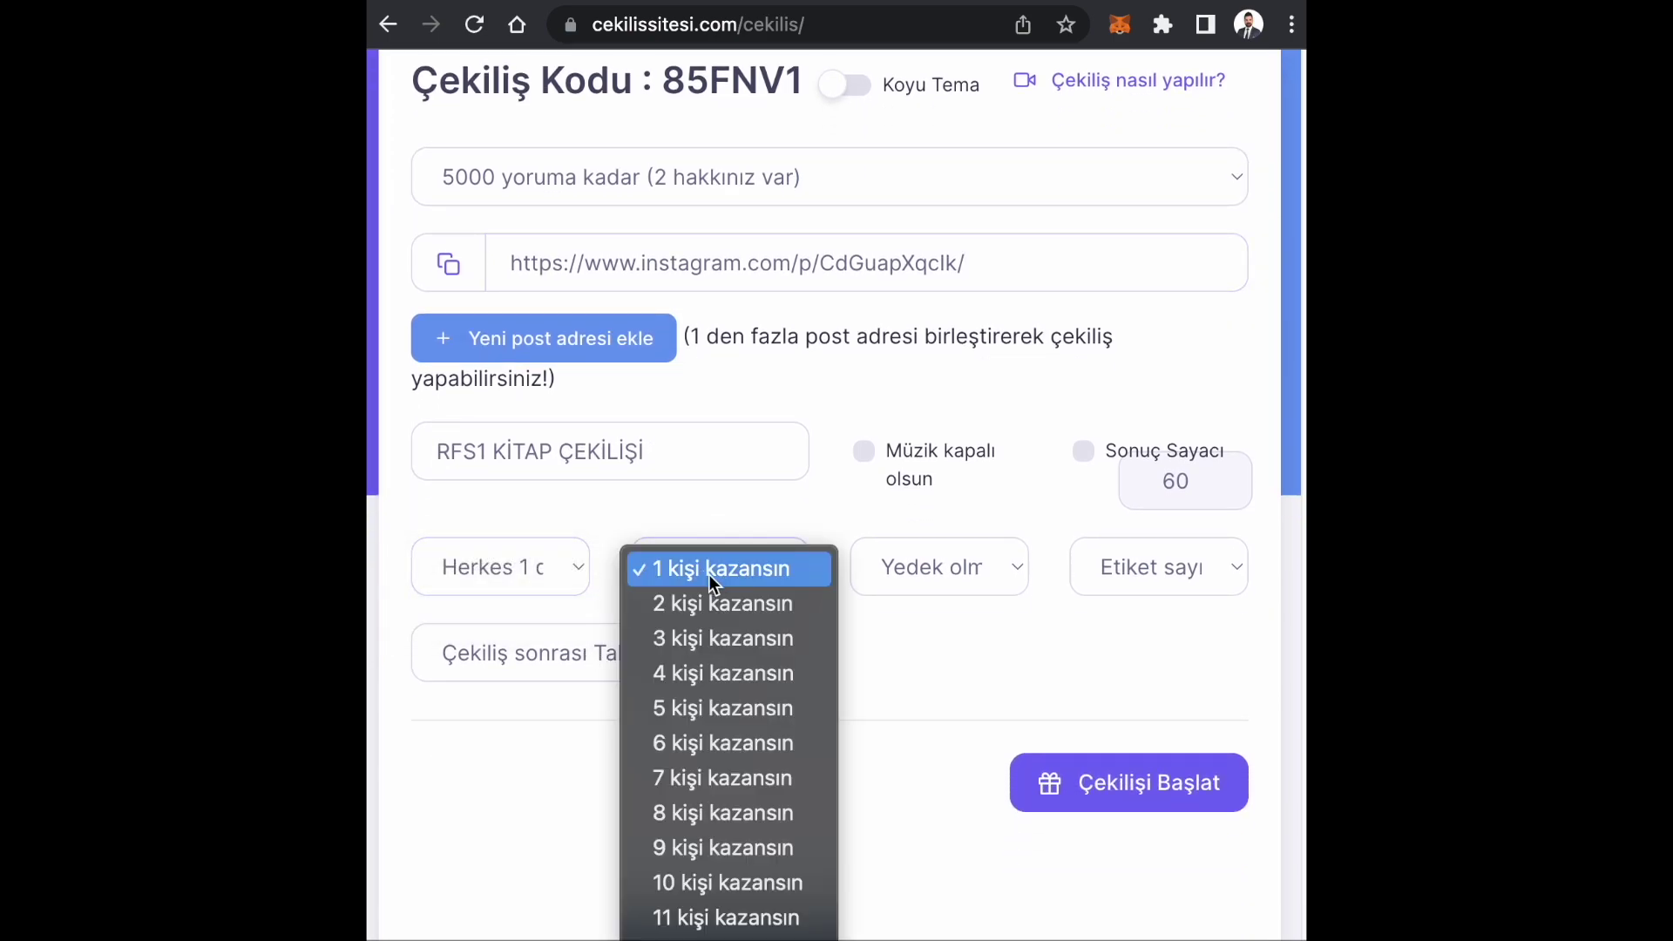
click(729, 709)
click(908, 565)
click(944, 741)
Step: Require 2 tagged people per comment and set the follower condition to "Sadece beni takip etmesi"
click(1106, 566)
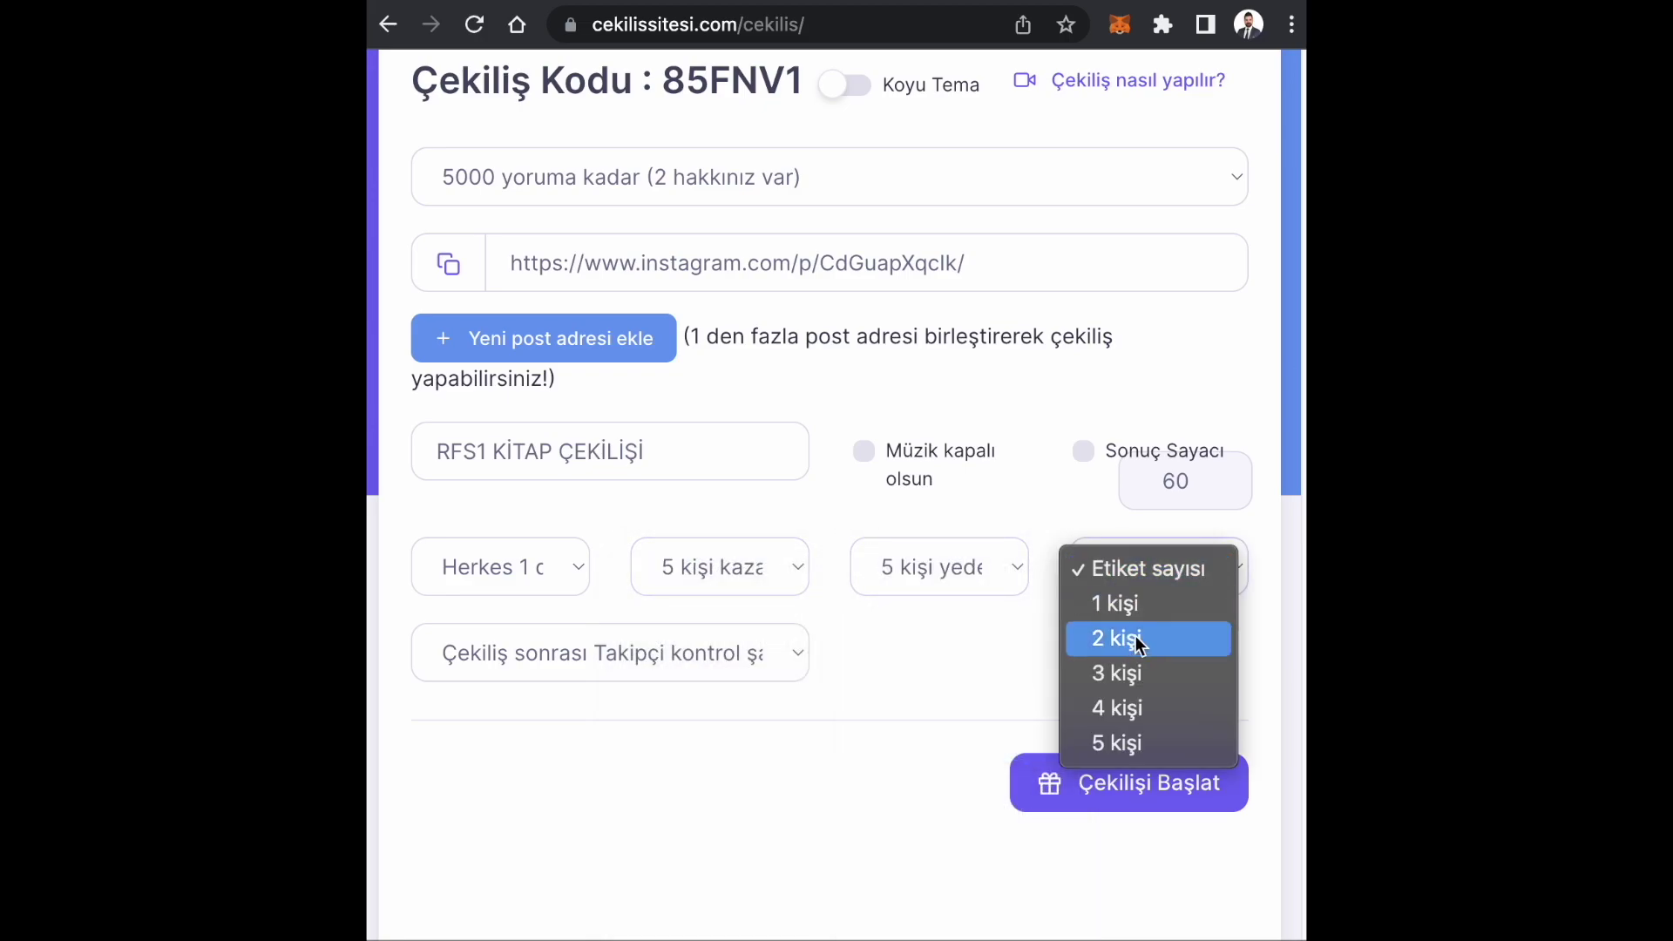
click(1081, 652)
click(656, 663)
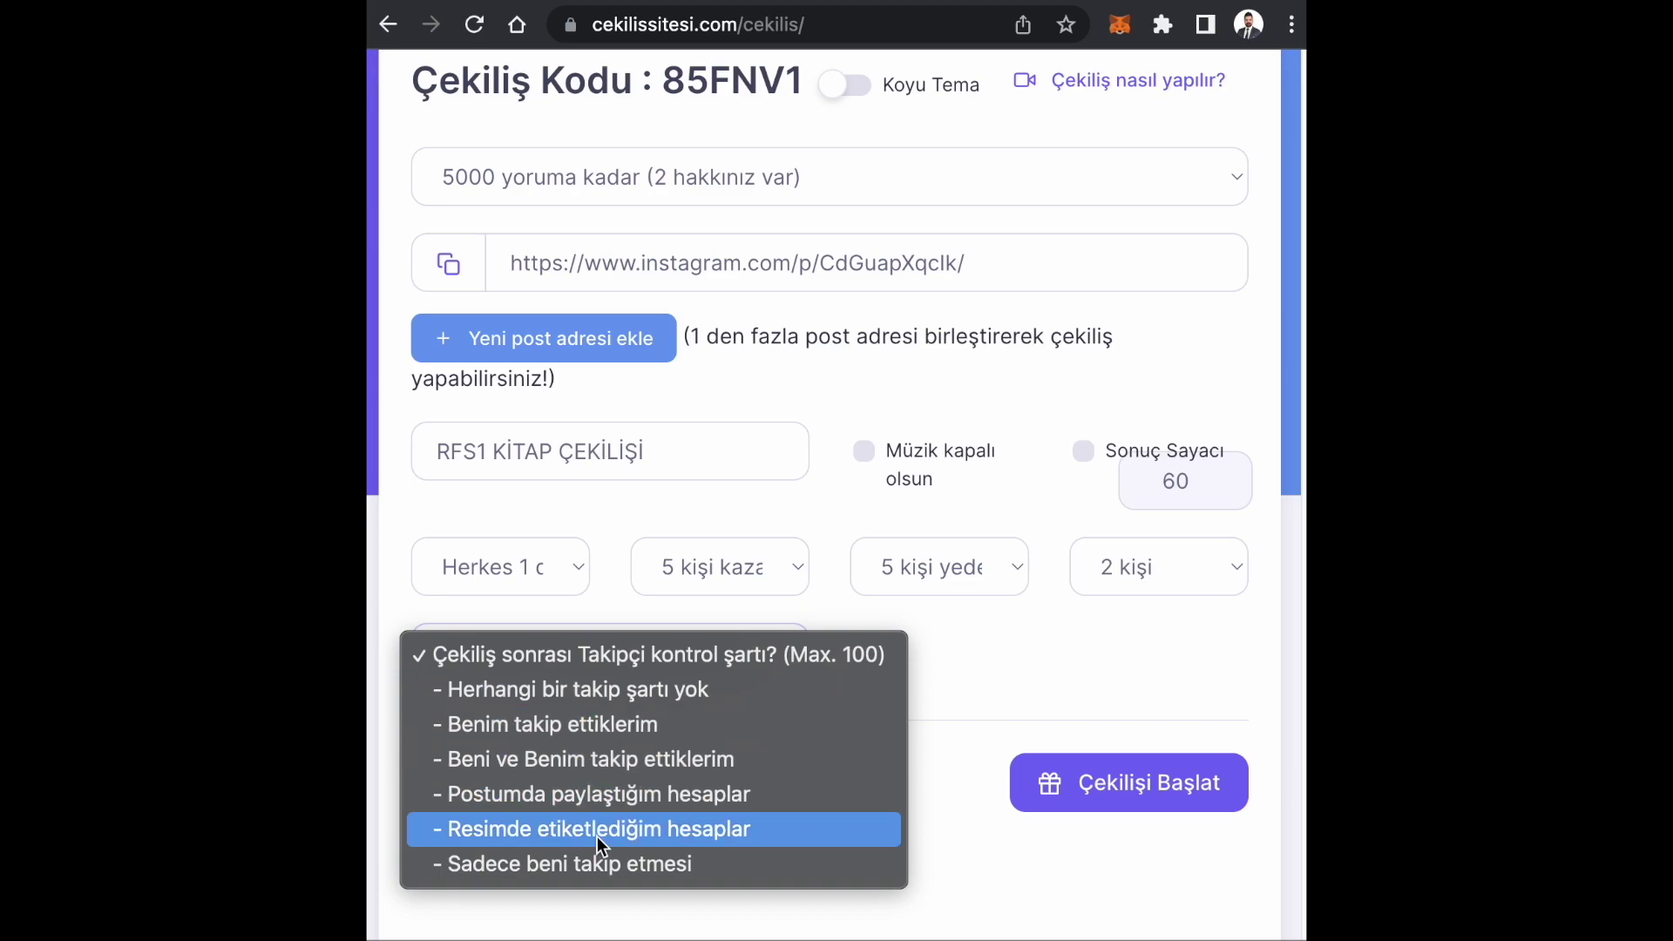
click(584, 865)
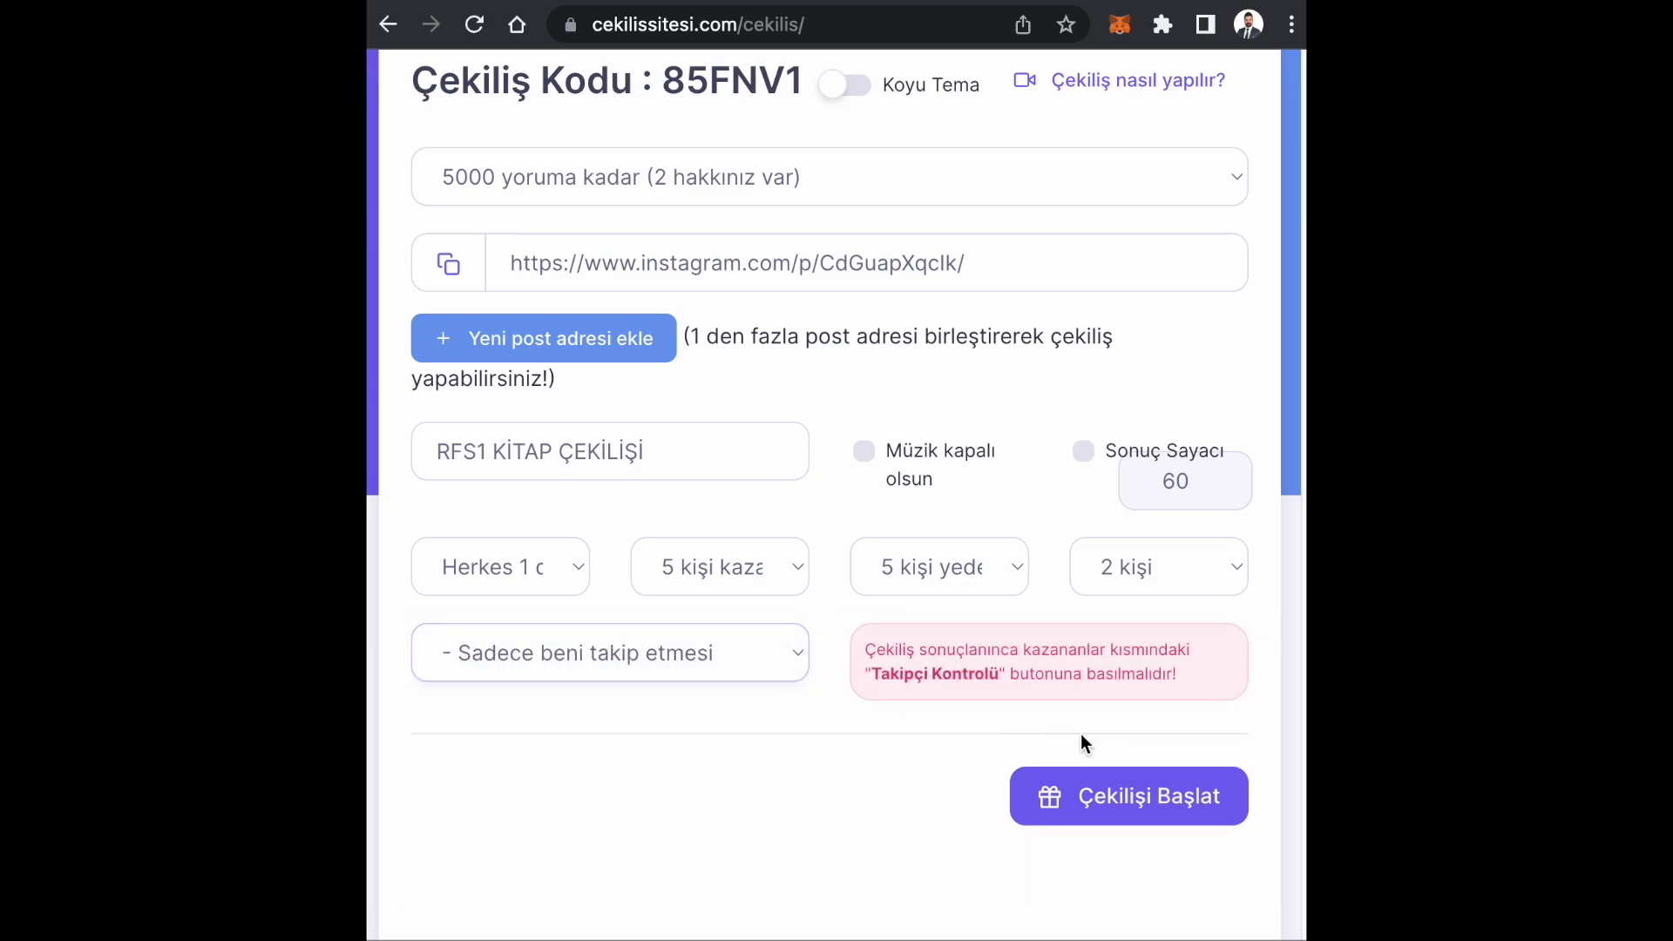
Step: Look over the giveaway settings and start the RFS1 KİTAP ÇEKİLİŞİ draw
scroll(1103, 734, up, 3)
scroll(1103, 733, down, 5)
click(1109, 657)
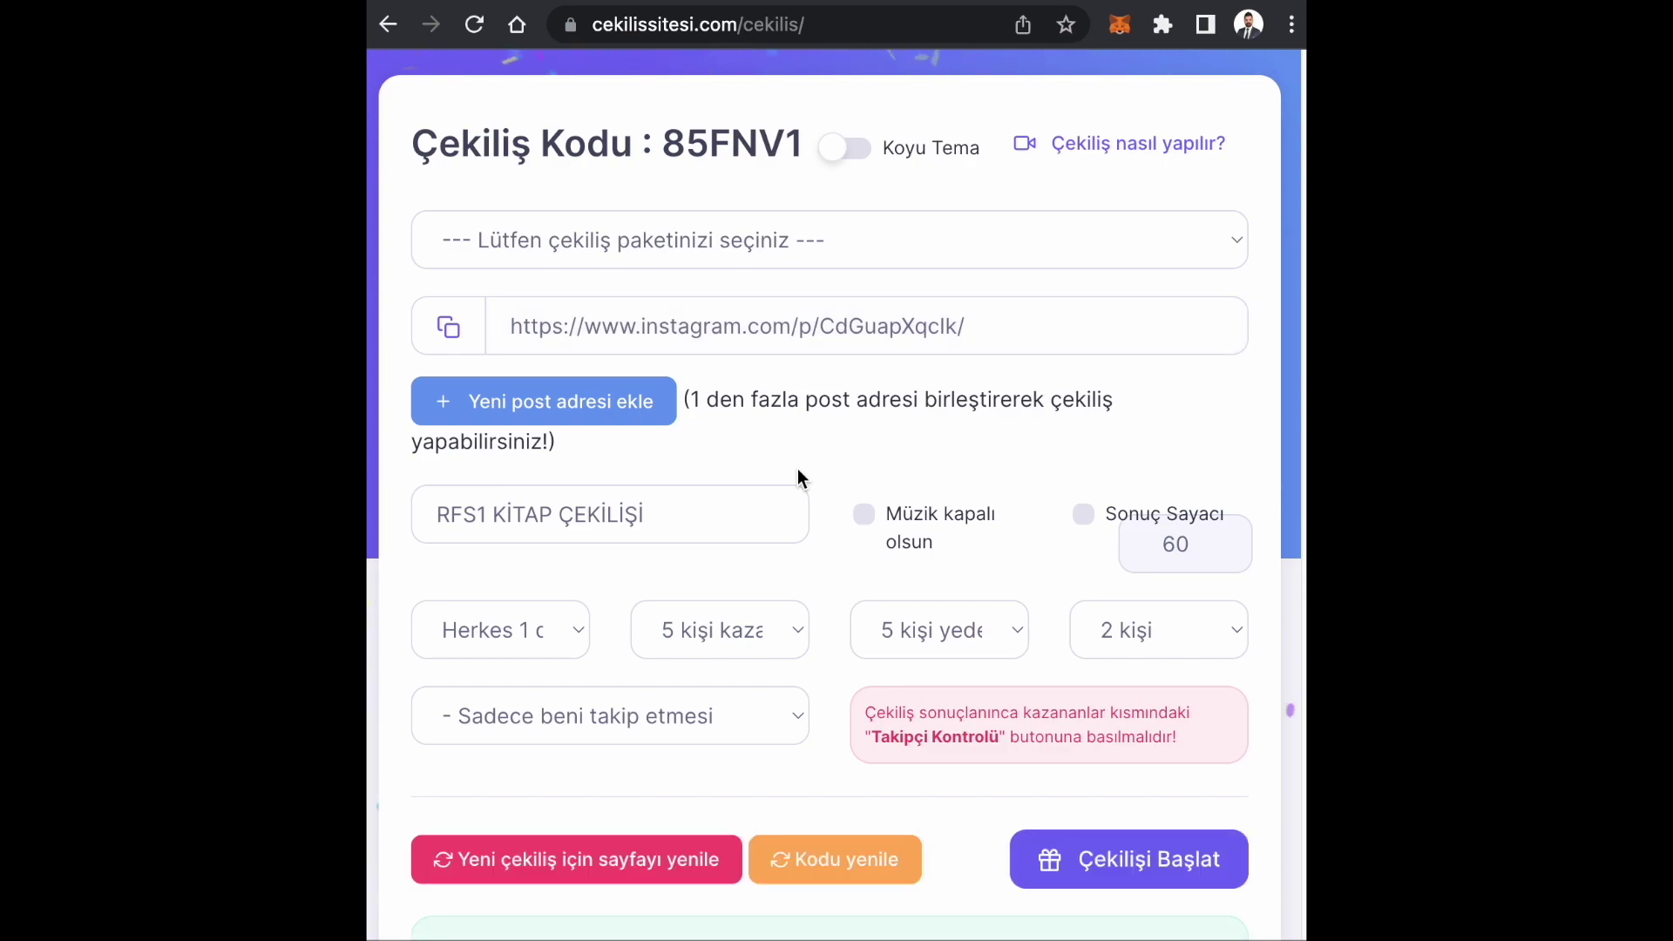
Step: Run the follower check on the first main winner of the RFS1 book draw
scroll(888, 417, down, 1)
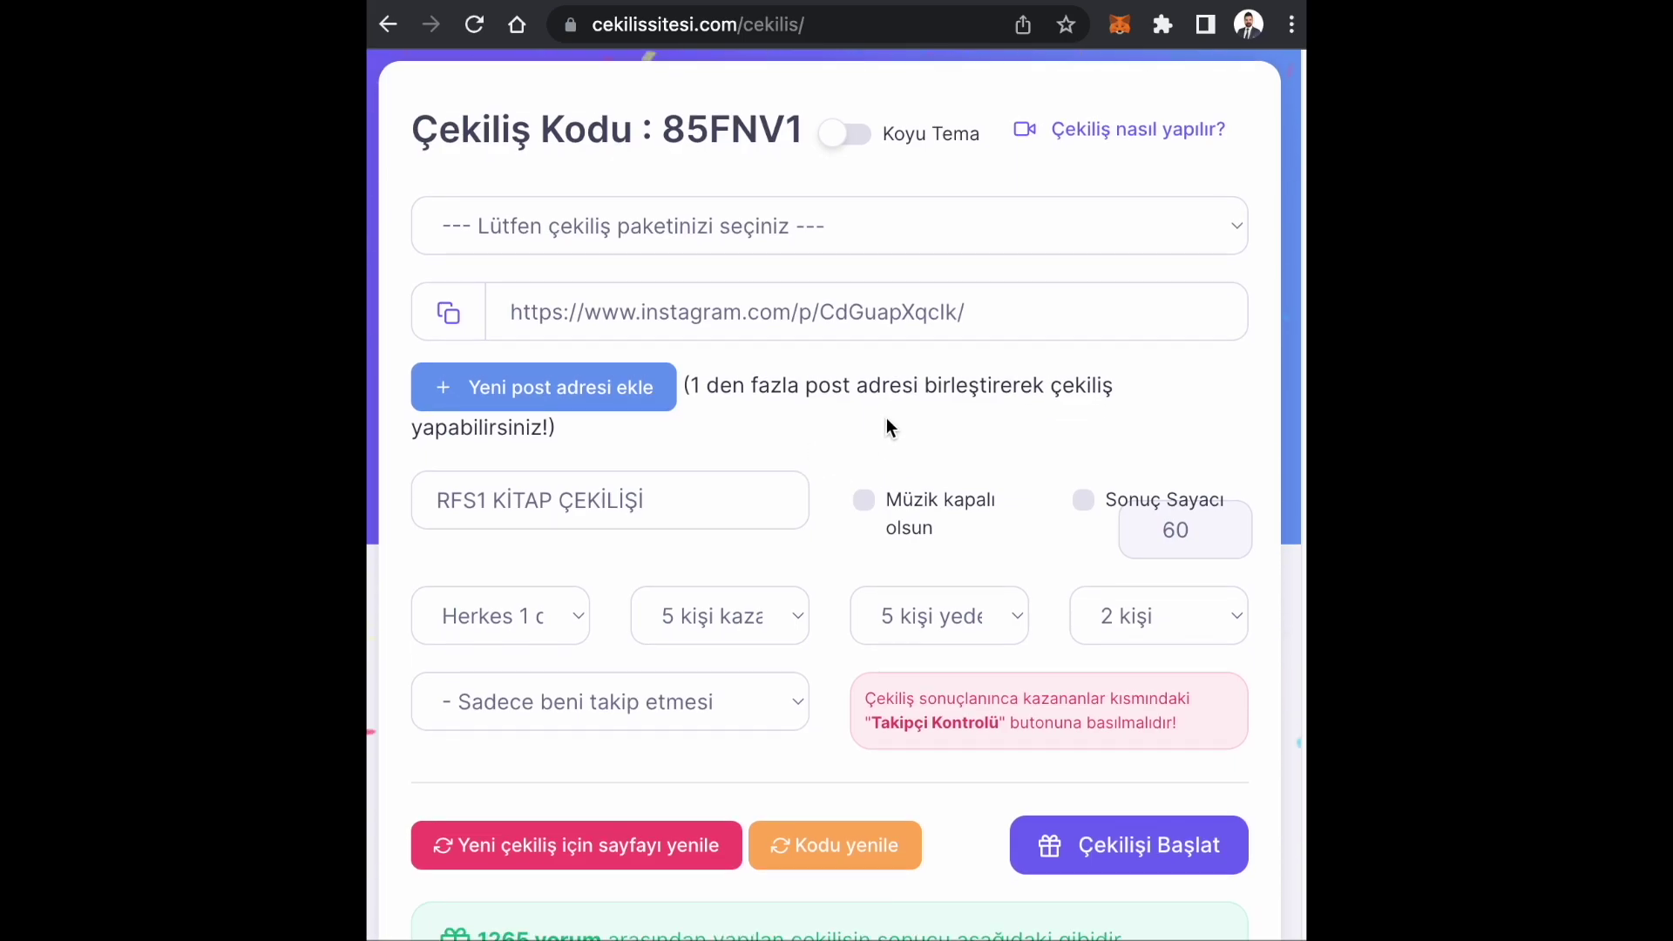
scroll(891, 401, down, 6)
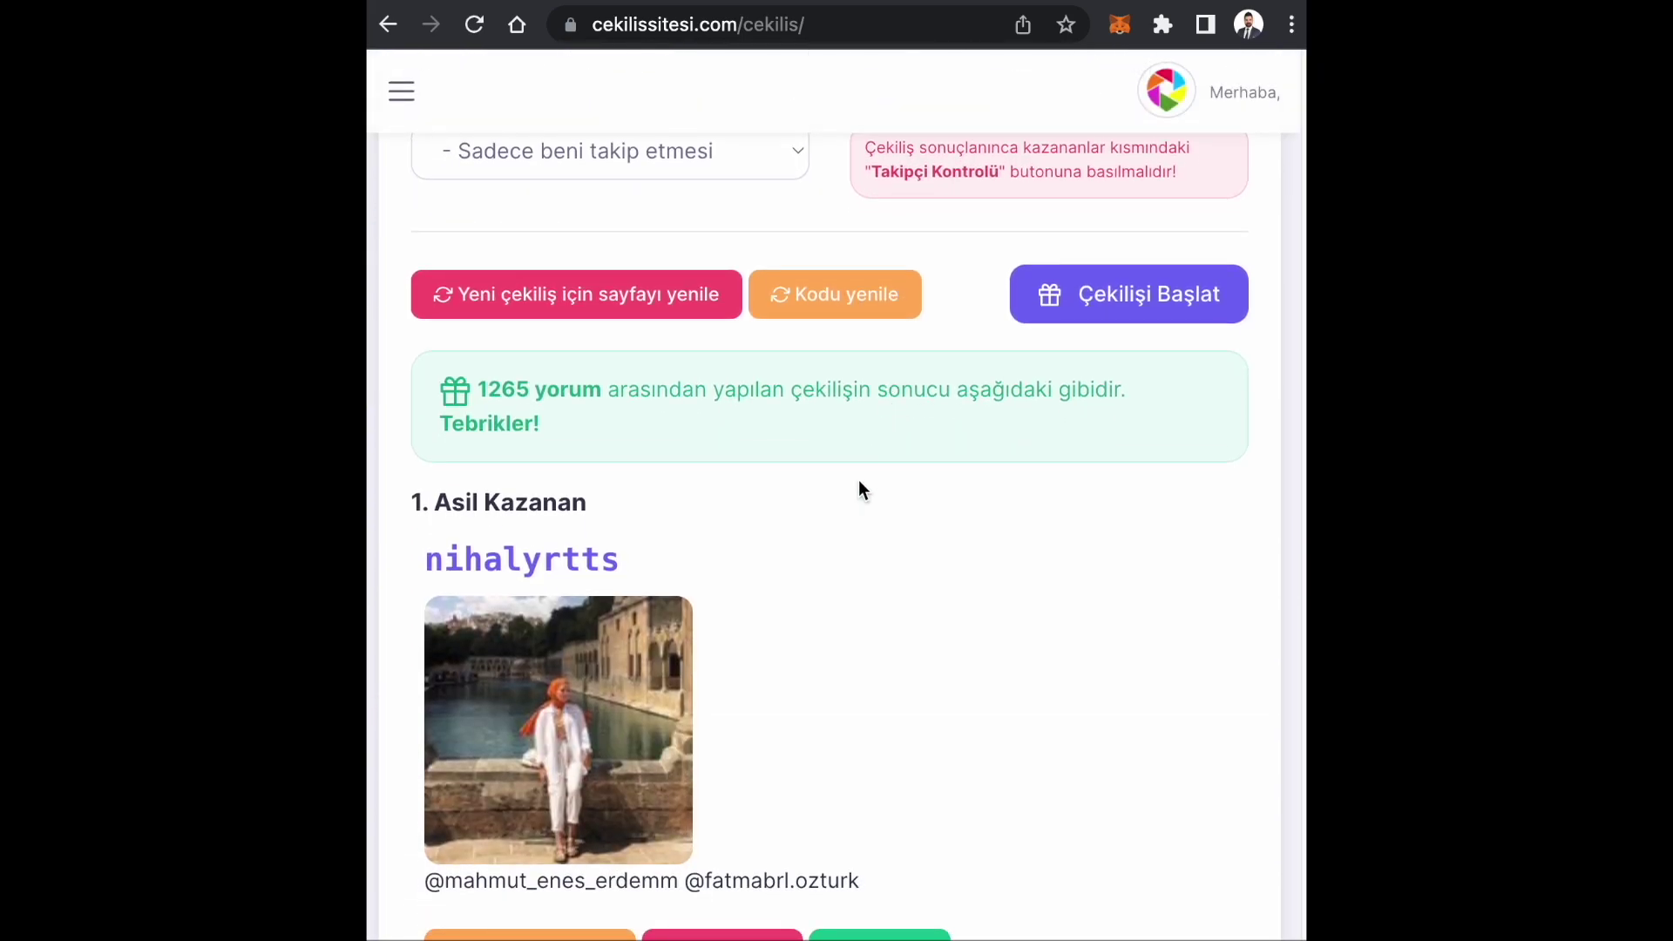
scroll(800, 584, down, 1)
scroll(717, 549, down, 2)
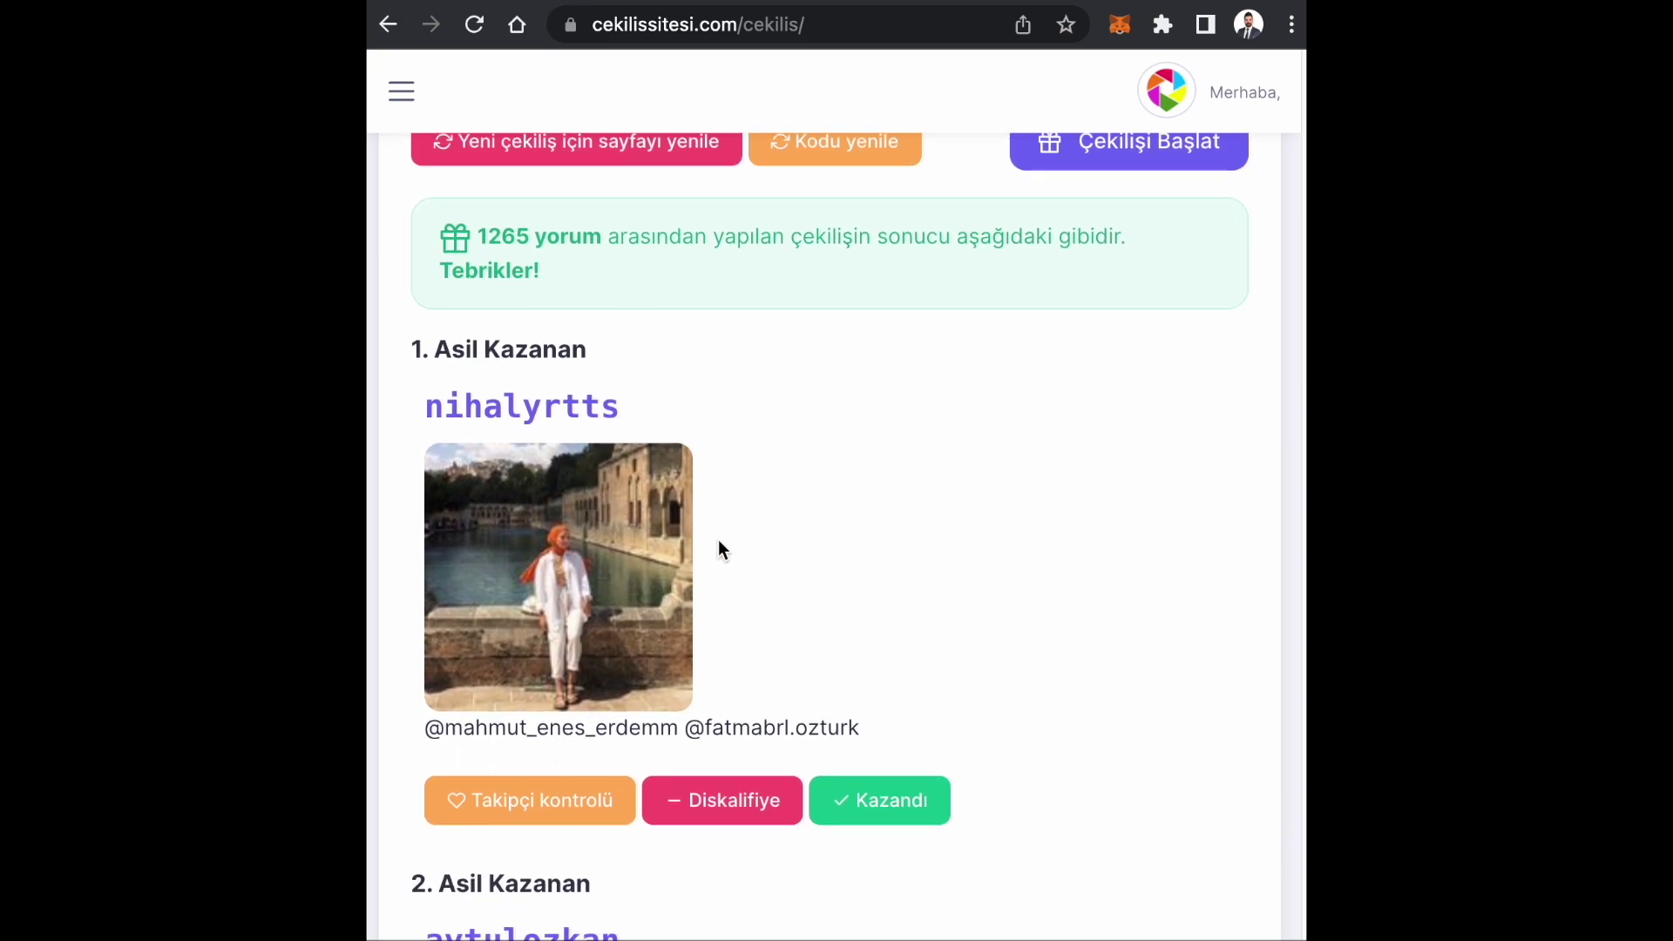
click(550, 764)
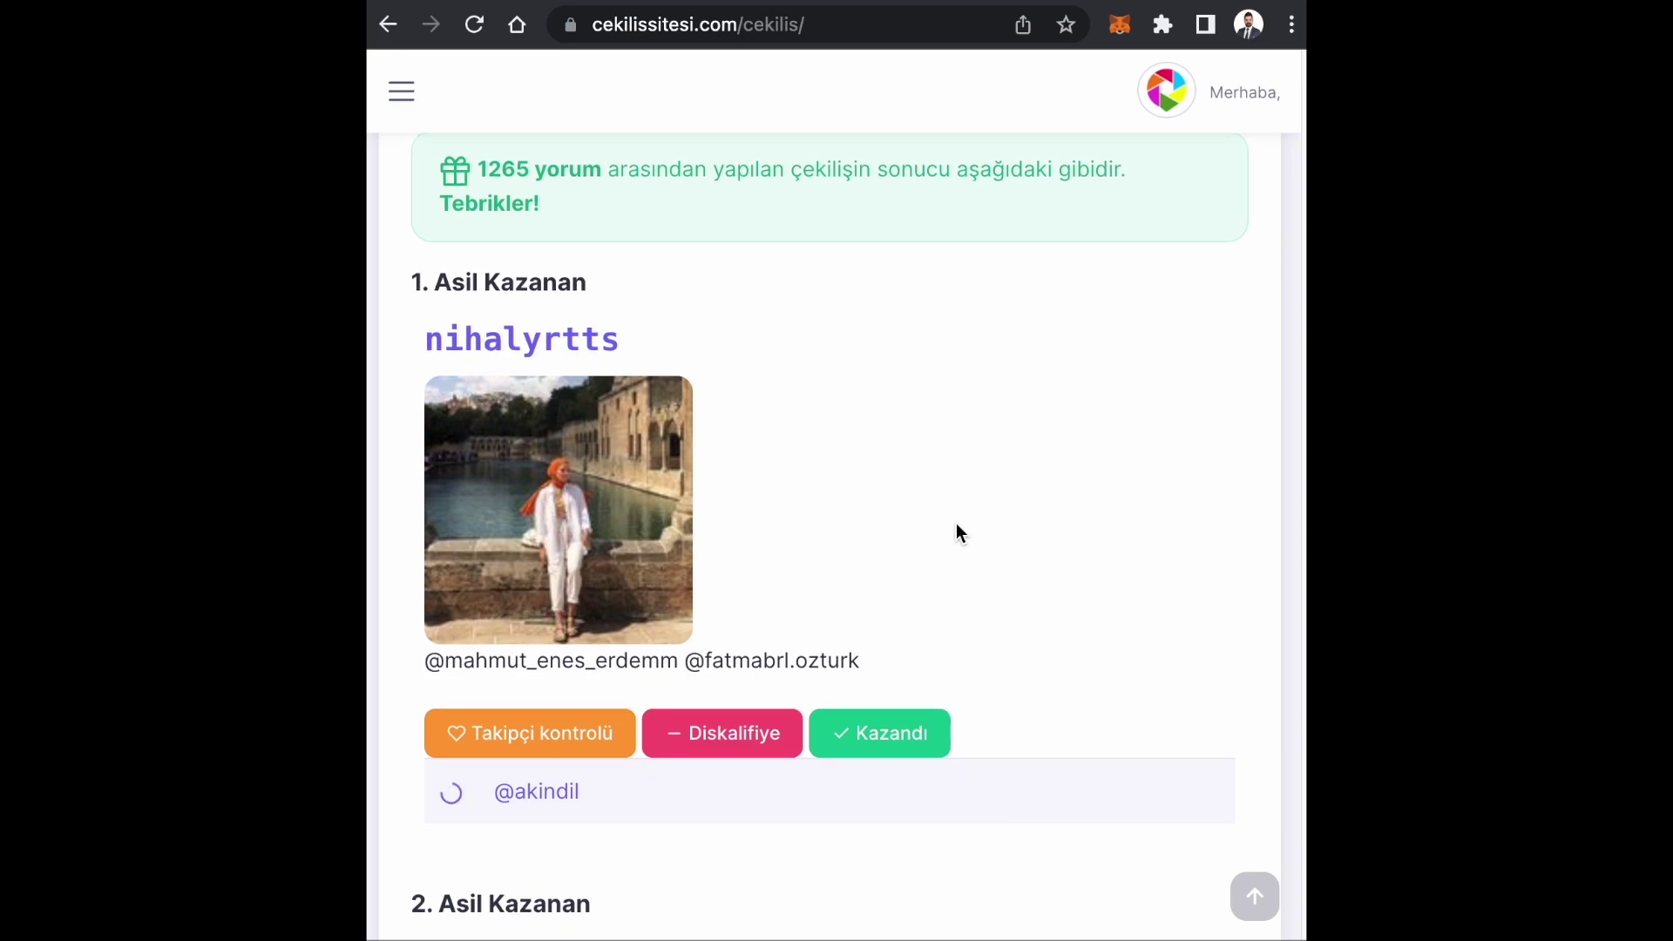
Step: Run the follower check on the second main winner of the RFS1 book draw
scroll(957, 526, down, 5)
scroll(955, 533, down, 1)
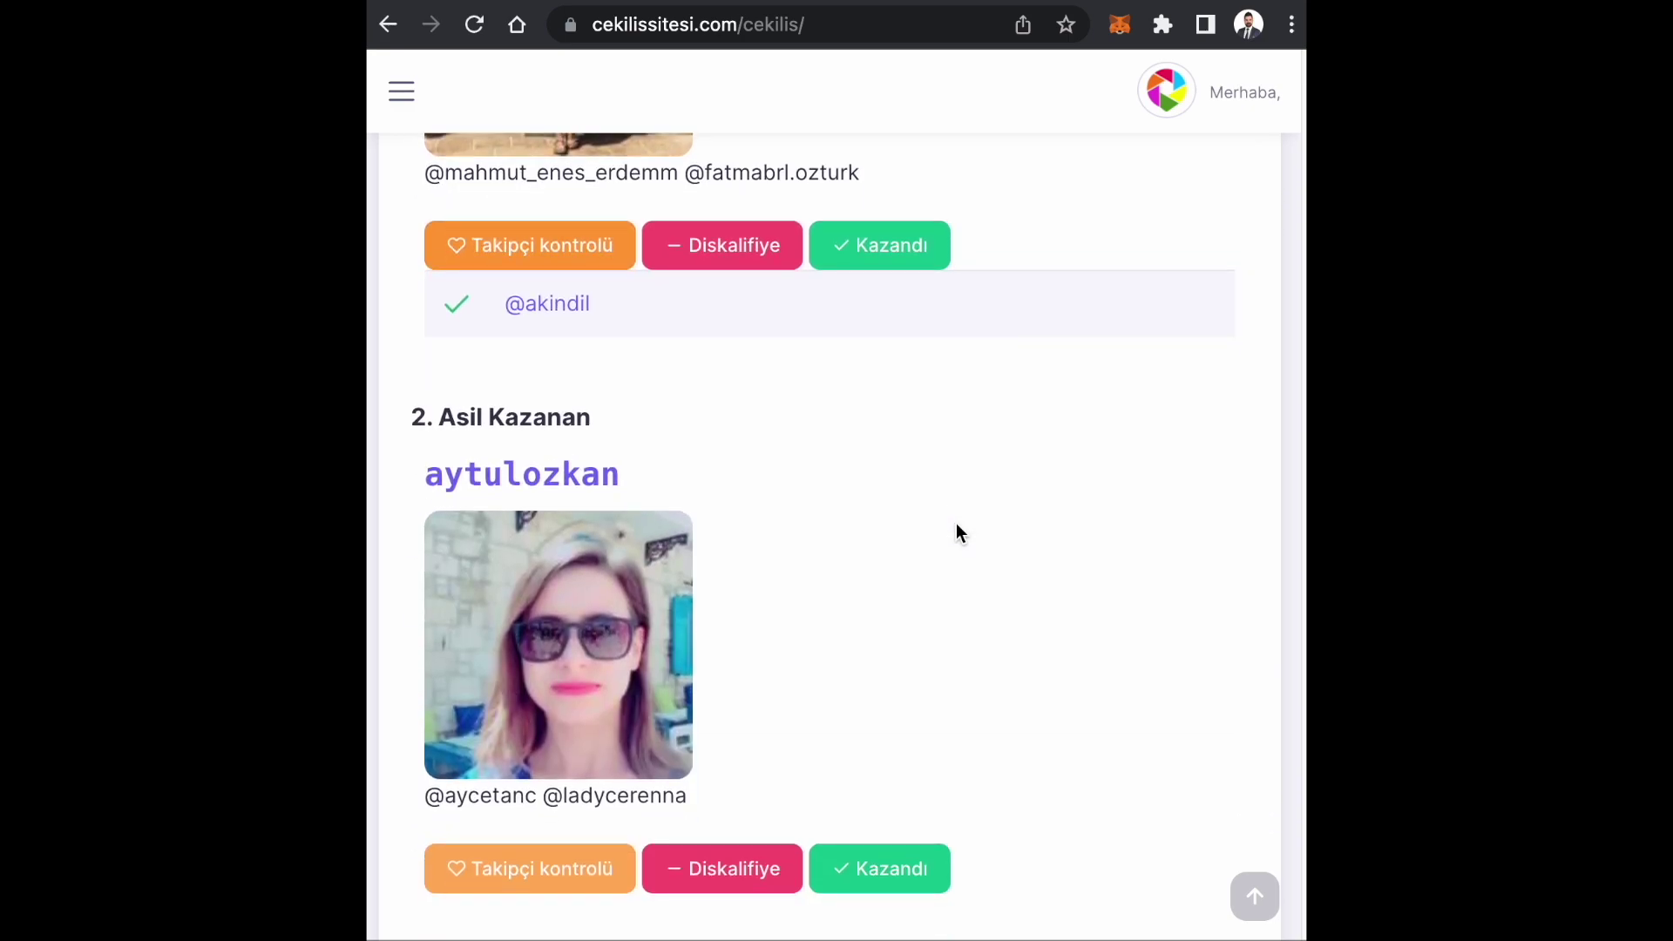
click(530, 828)
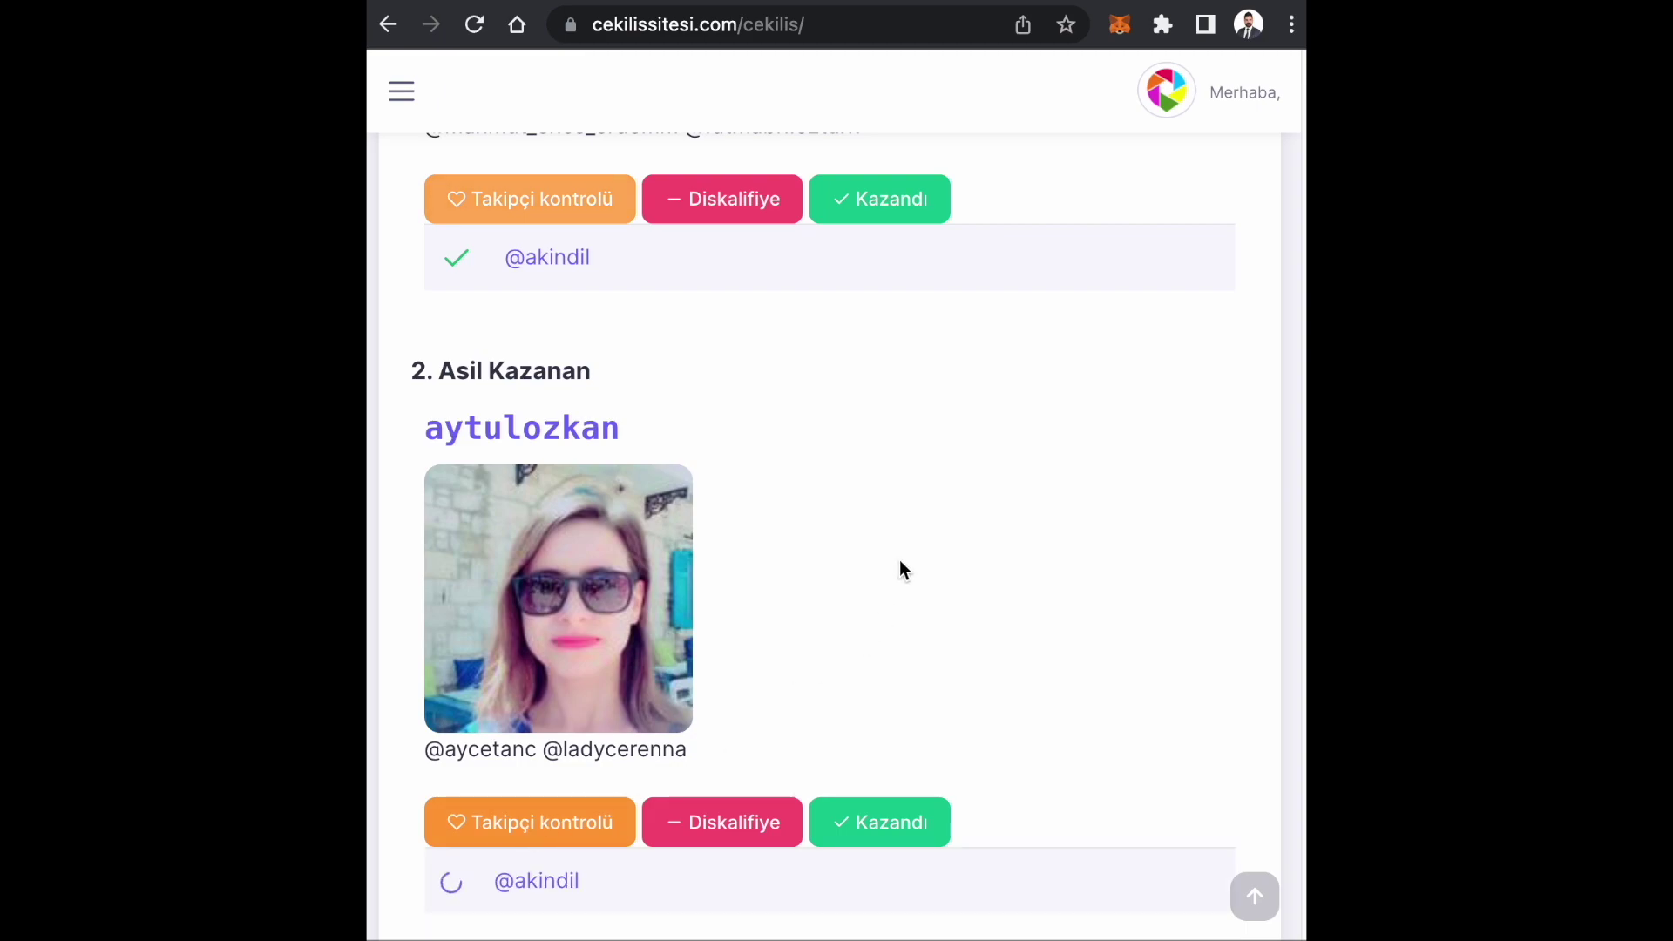
scroll(906, 562, down, 1)
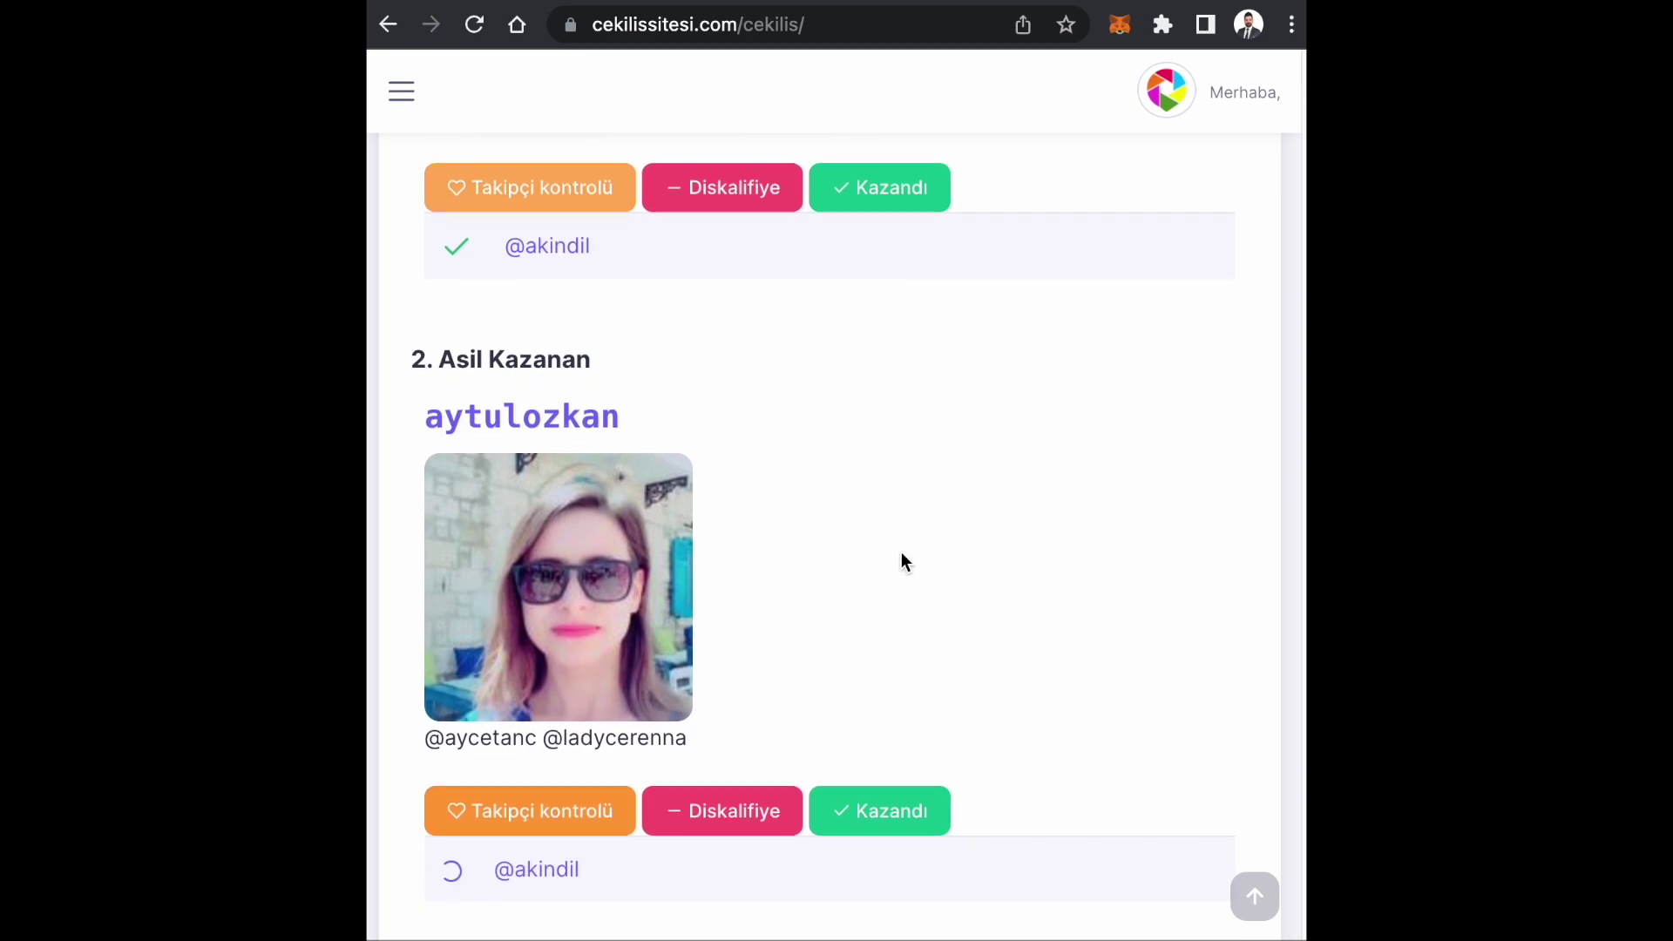
scroll(906, 562, down, 1)
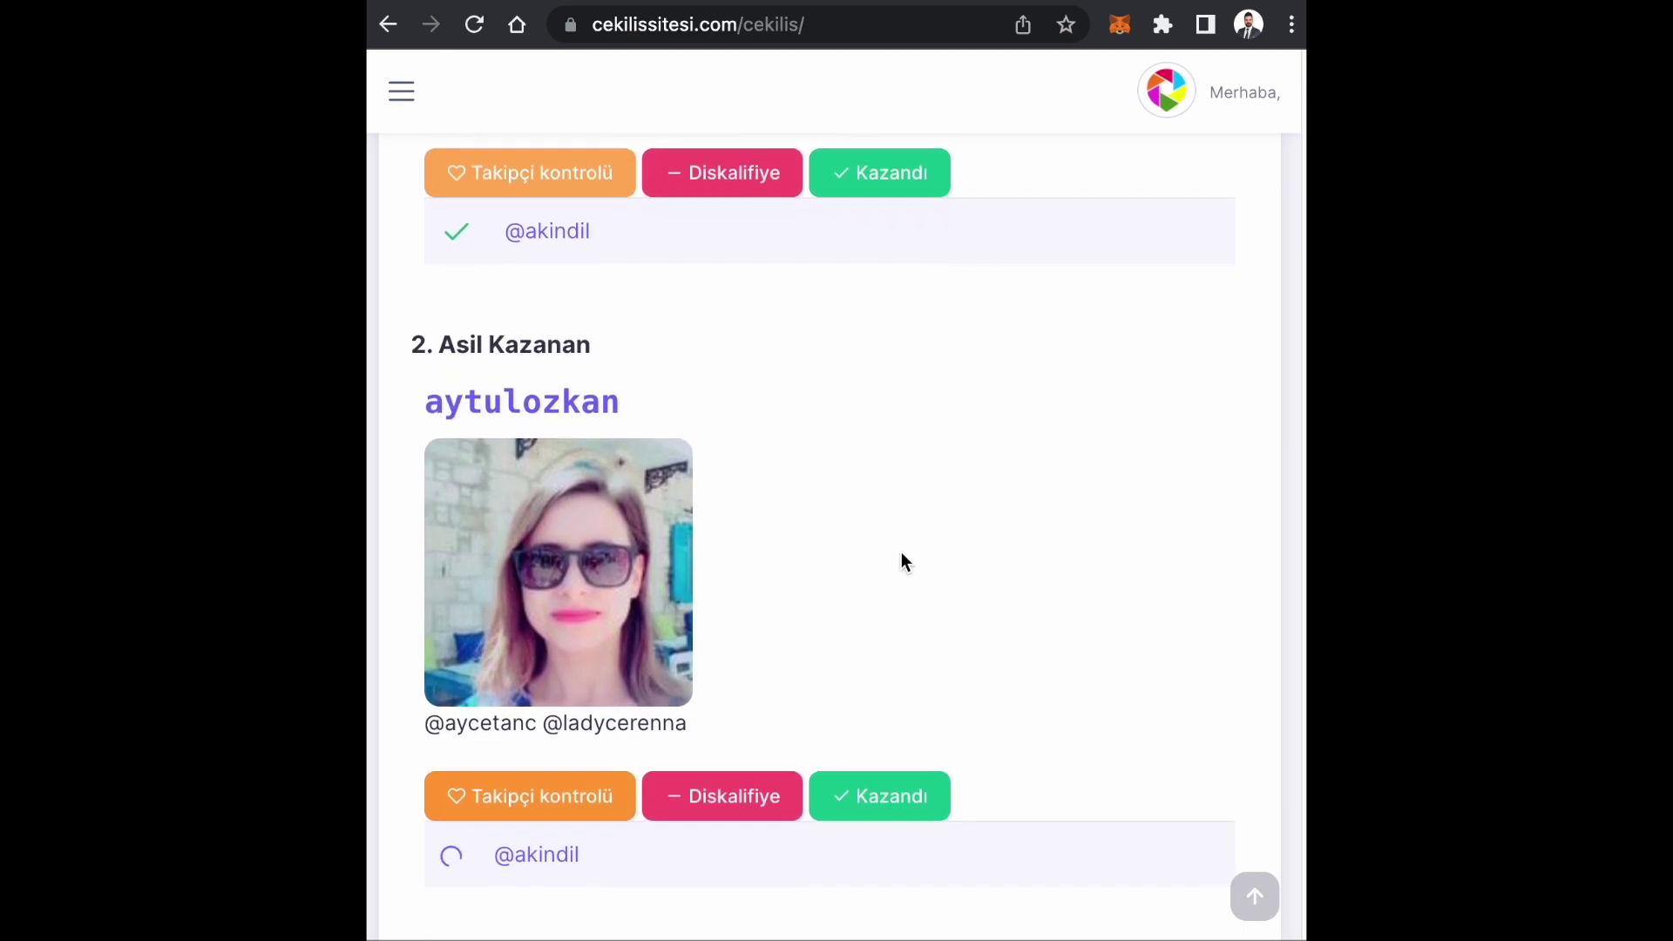
Step: Run the follower check on the third main winner of the RFS1 book draw
scroll(906, 563, down, 5)
scroll(903, 560, down, 3)
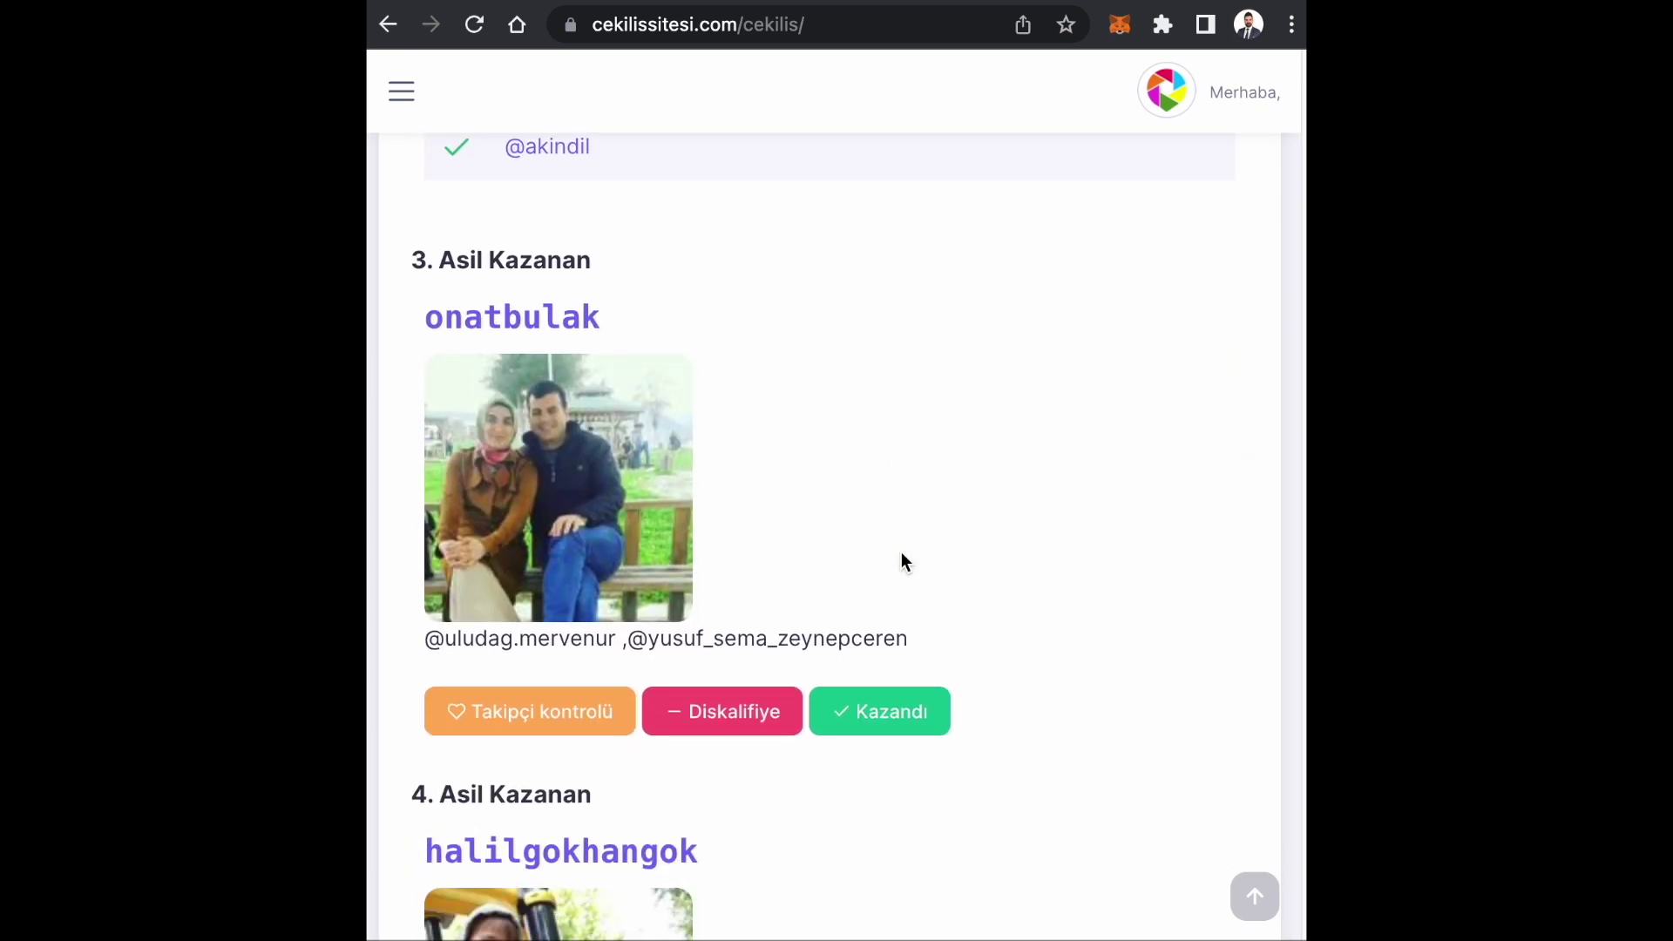
click(560, 721)
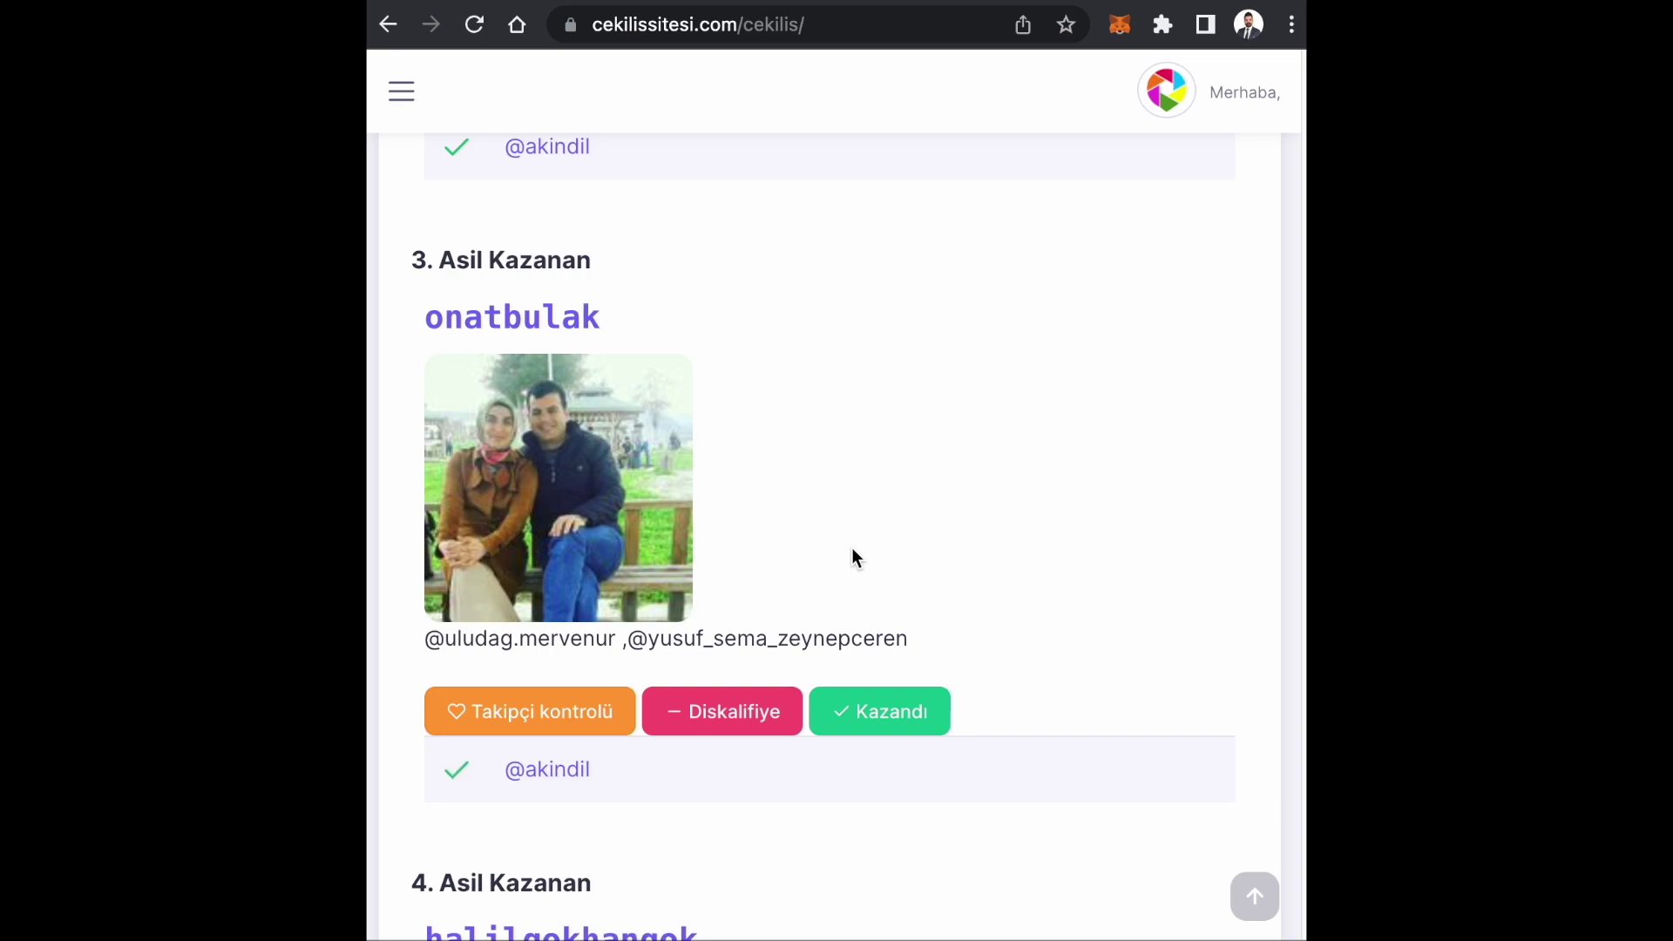
Step: Run the follower check on the fourth and fifth main winners of the RFS1 book draw
scroll(853, 551, down, 4)
scroll(852, 558, down, 2)
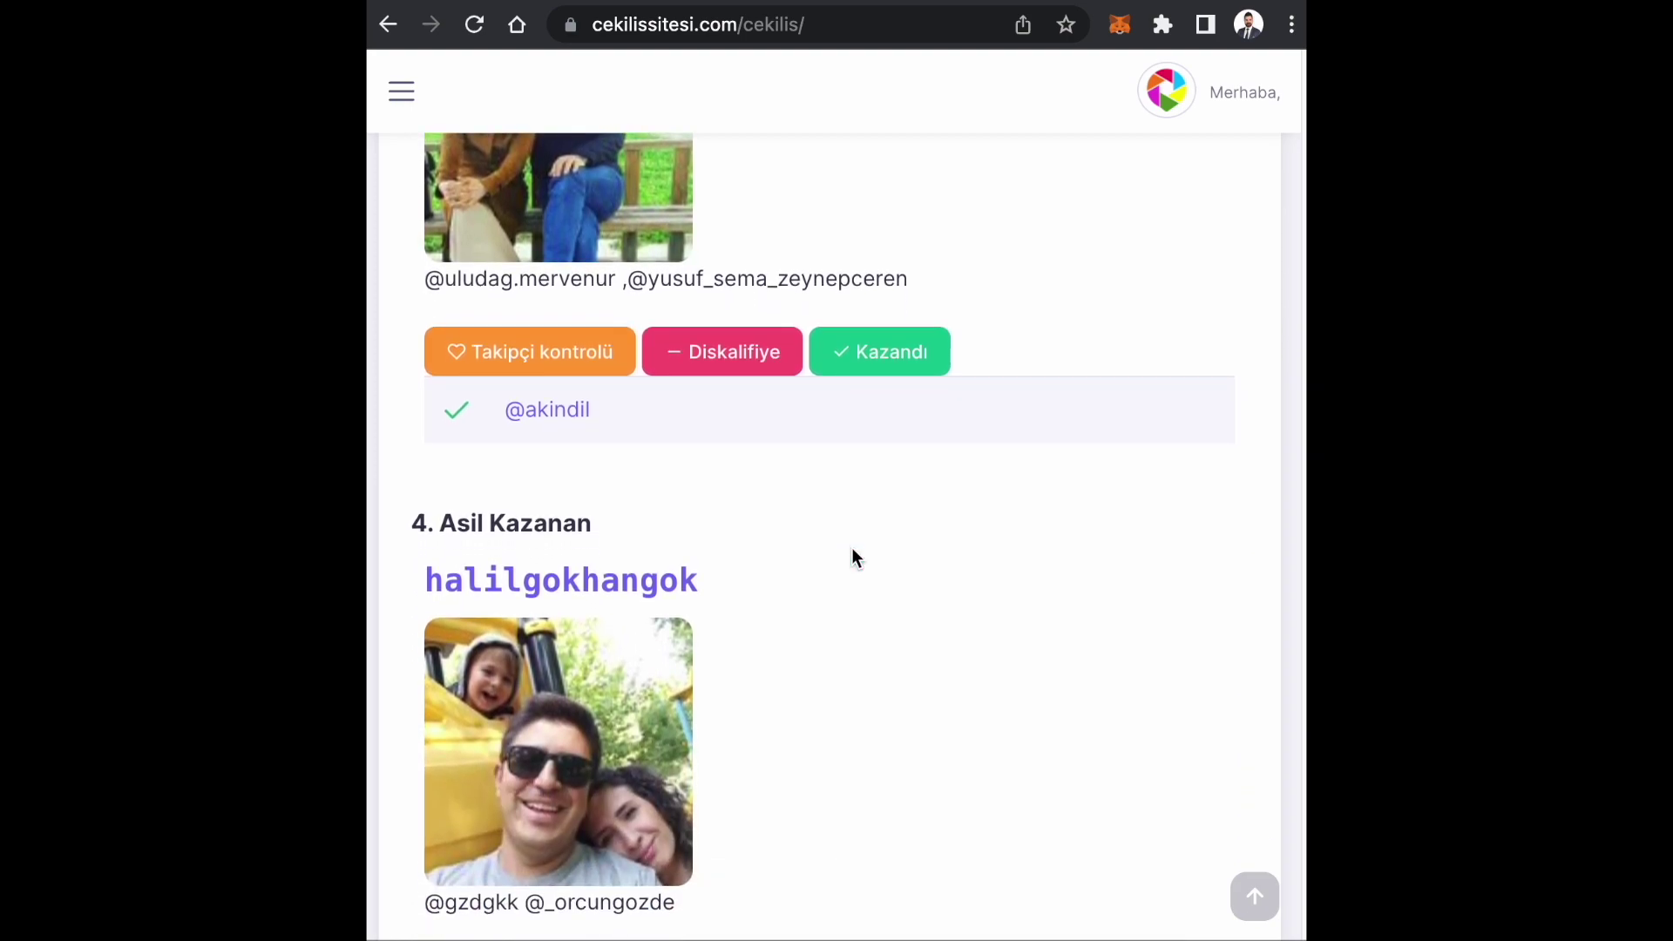
click(511, 858)
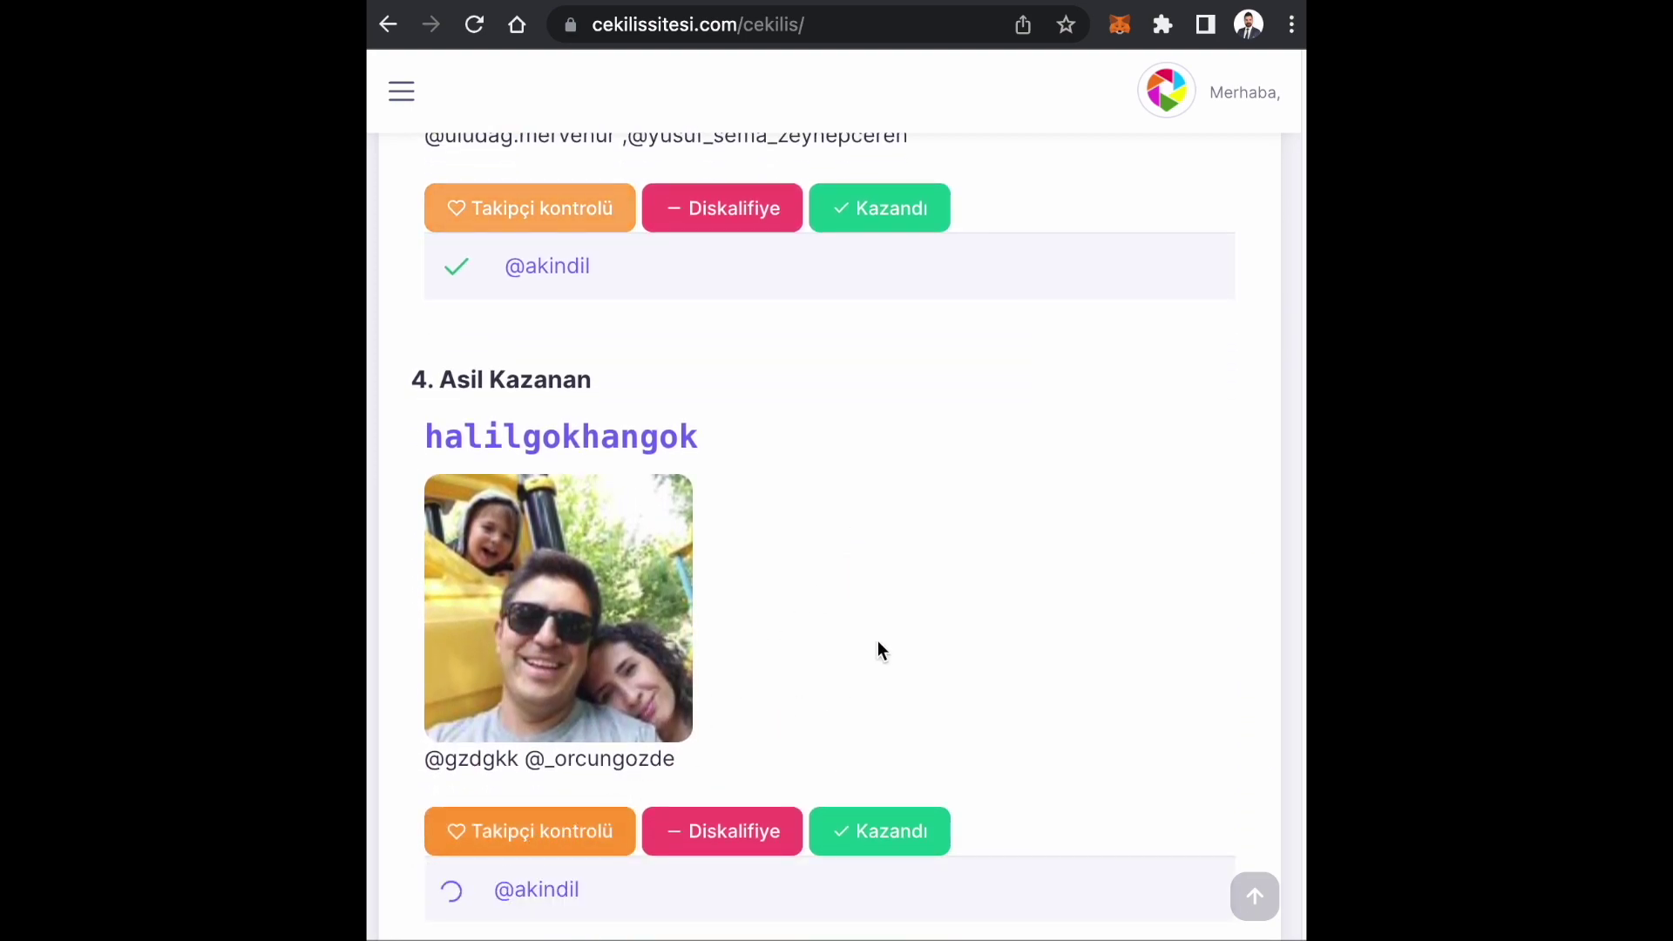
scroll(895, 603, down, 1)
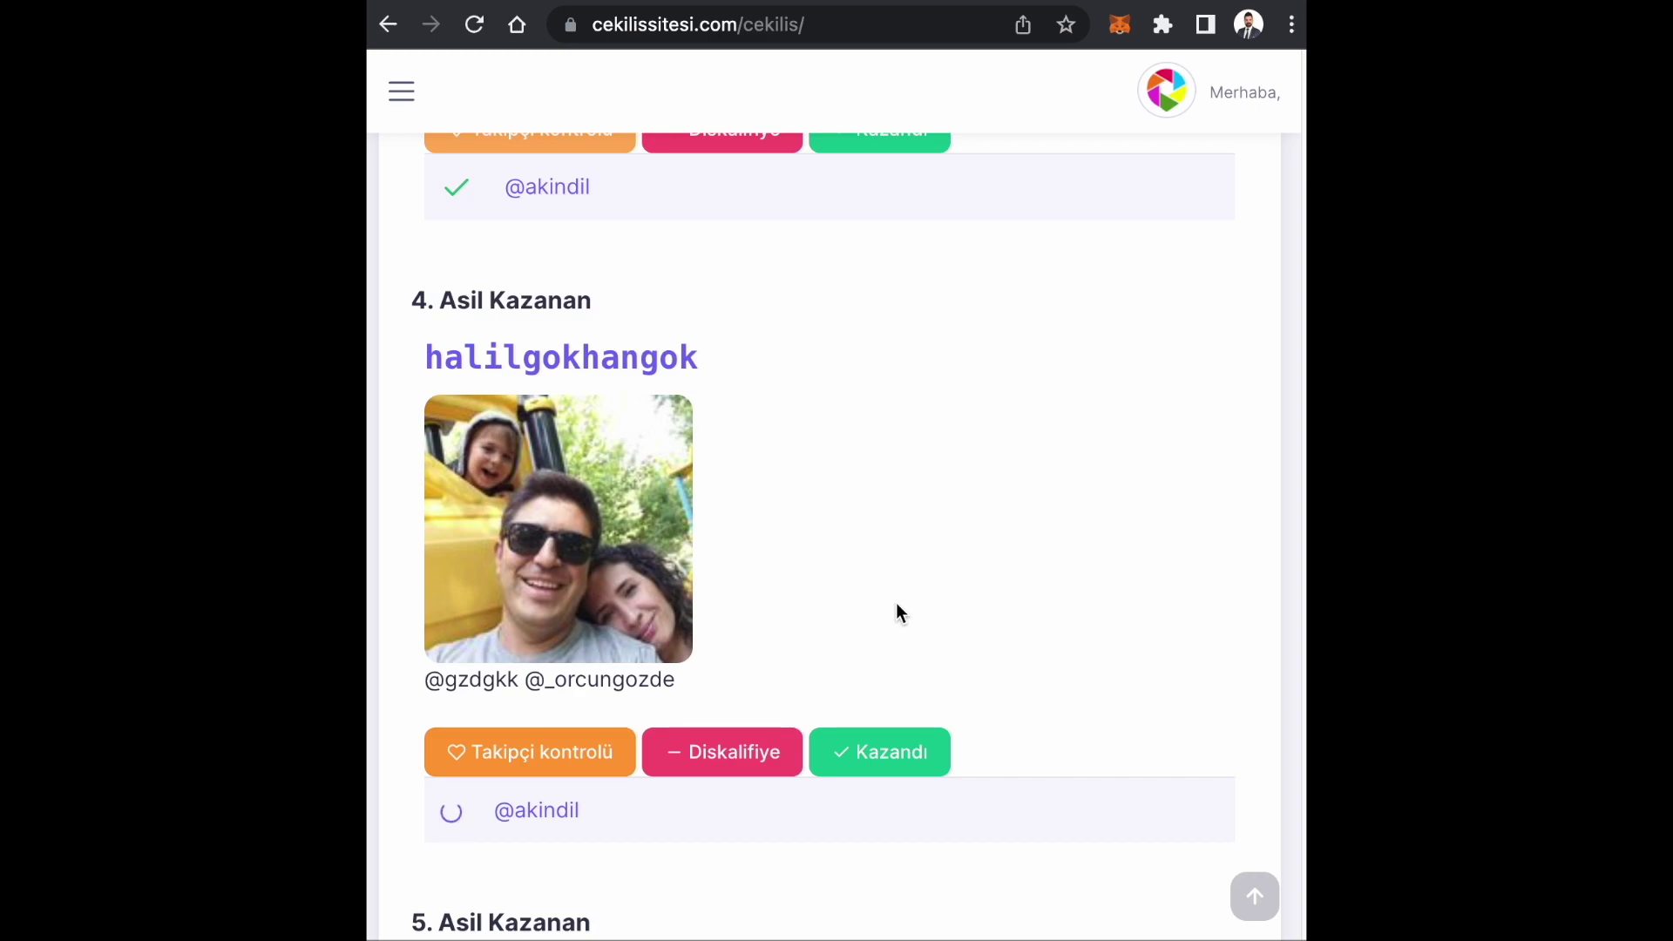
scroll(899, 613, down, 8)
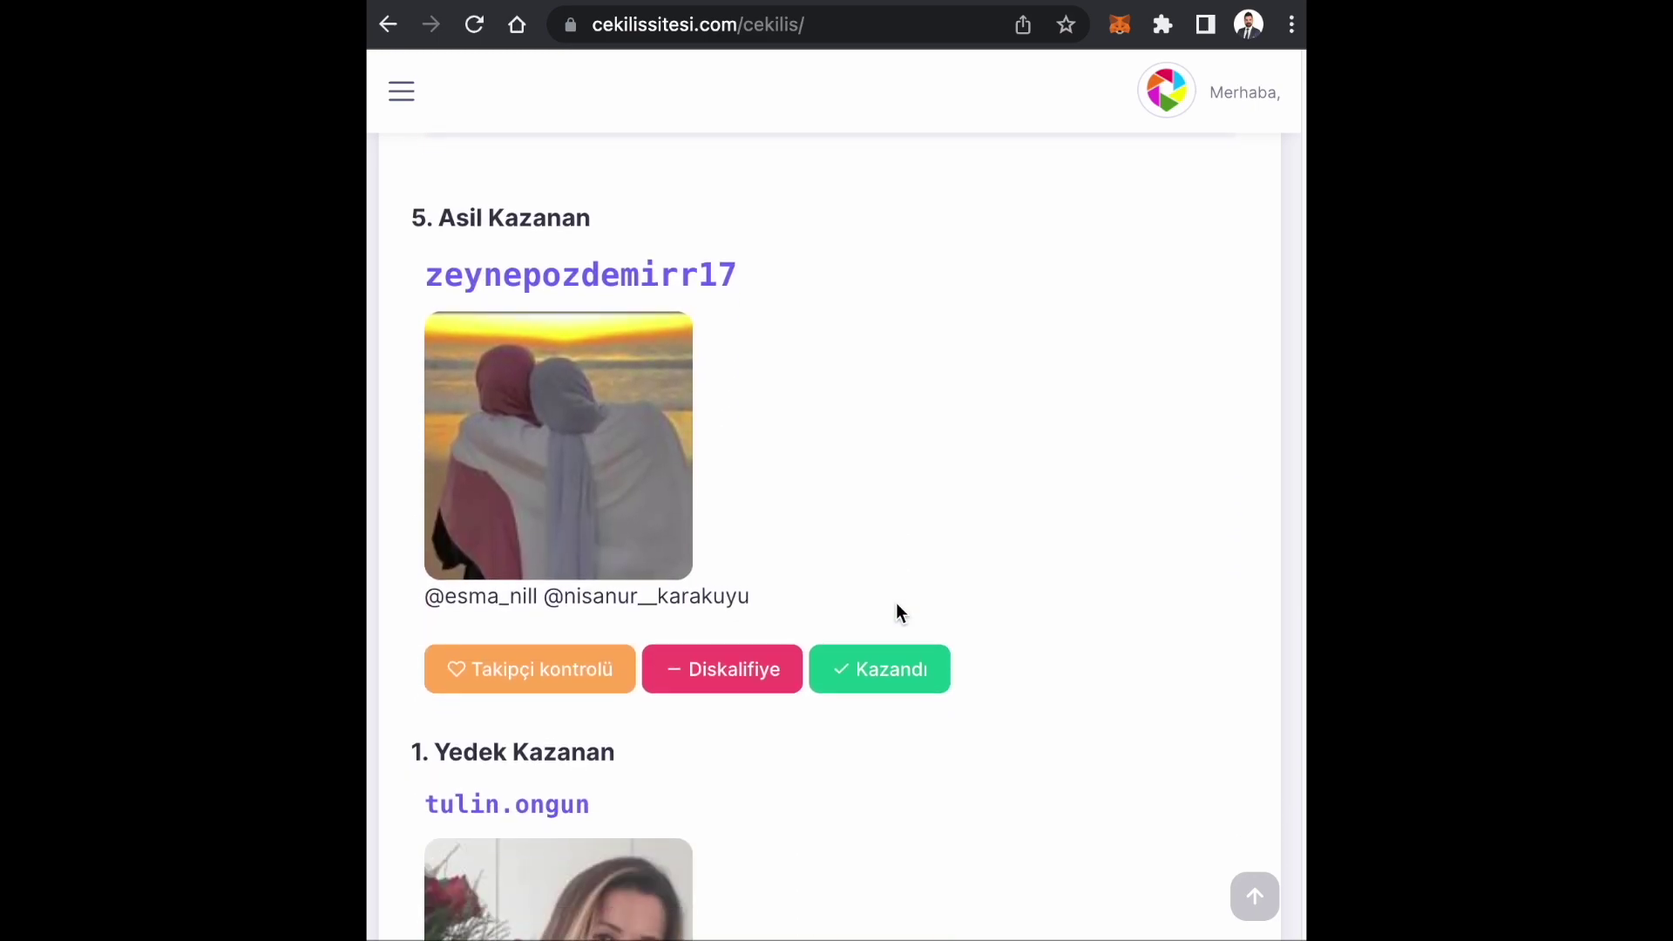
click(553, 668)
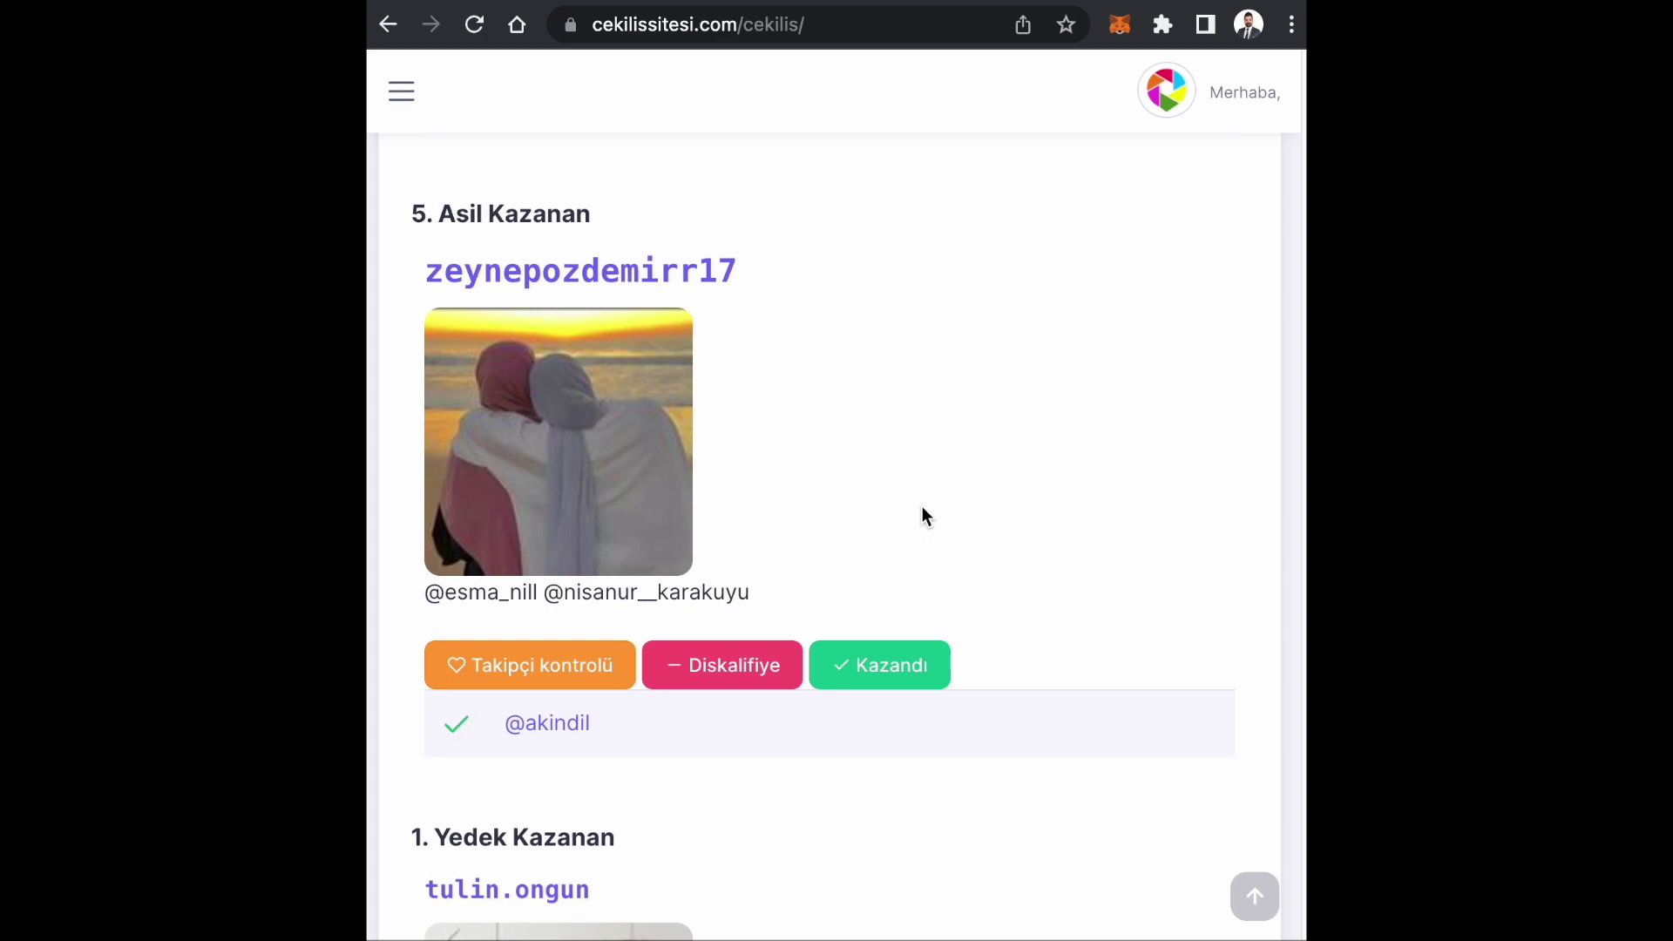
Step: Run the follower check on the first three reserve winners of the RFS1 book draw
scroll(924, 516, down, 7)
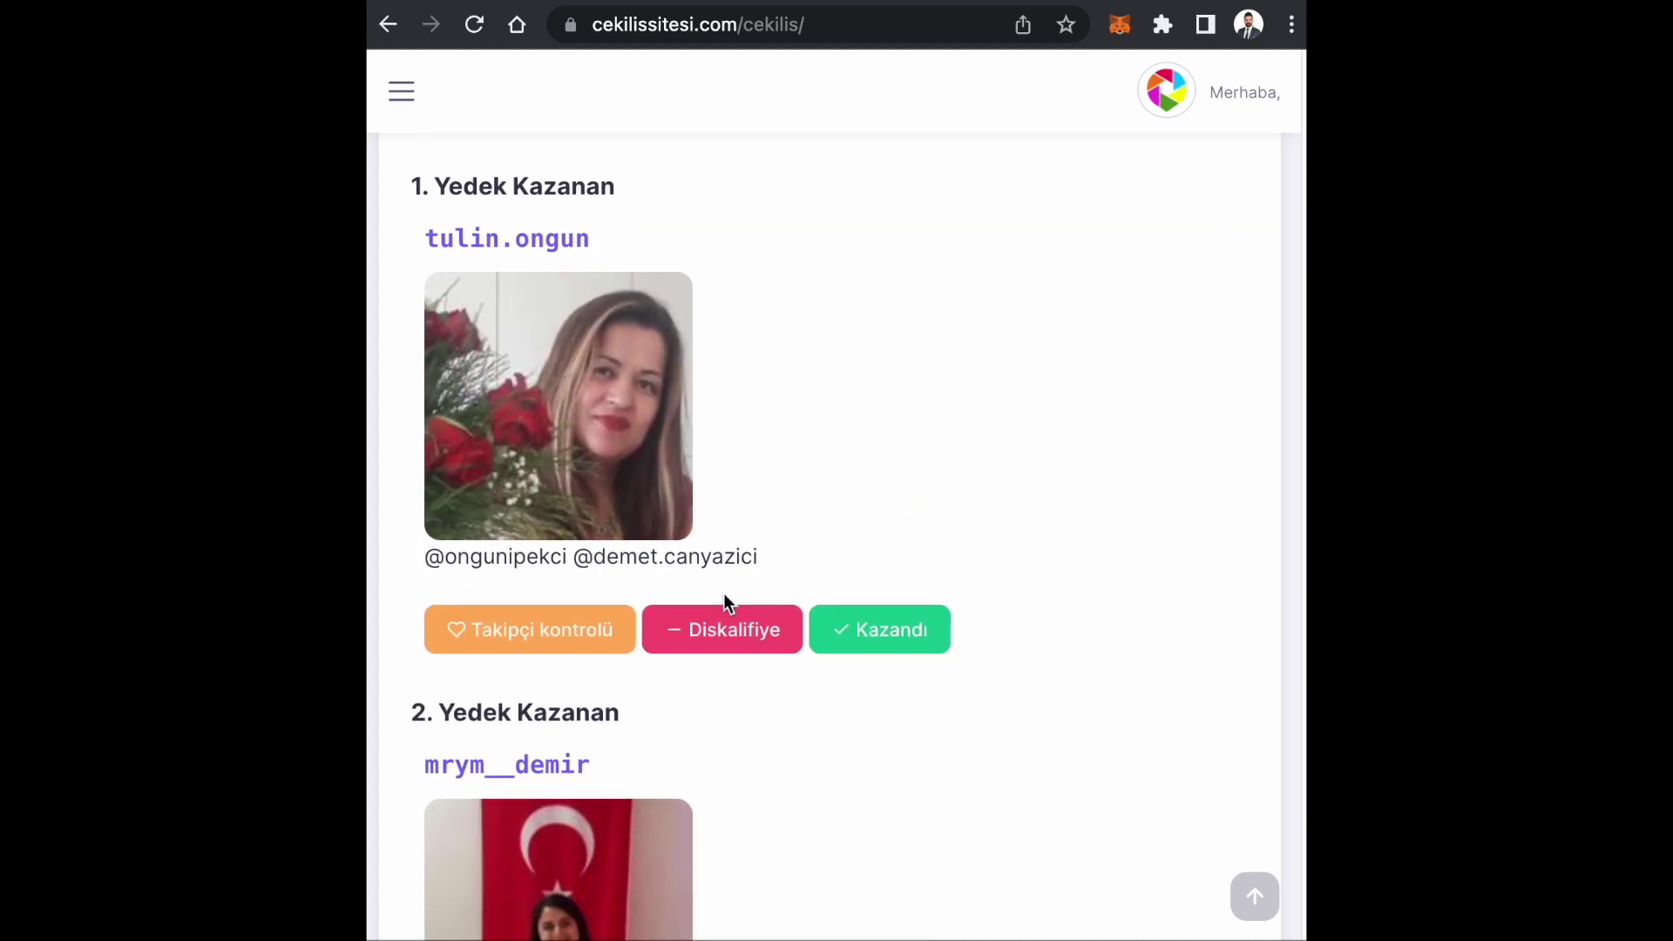
click(561, 627)
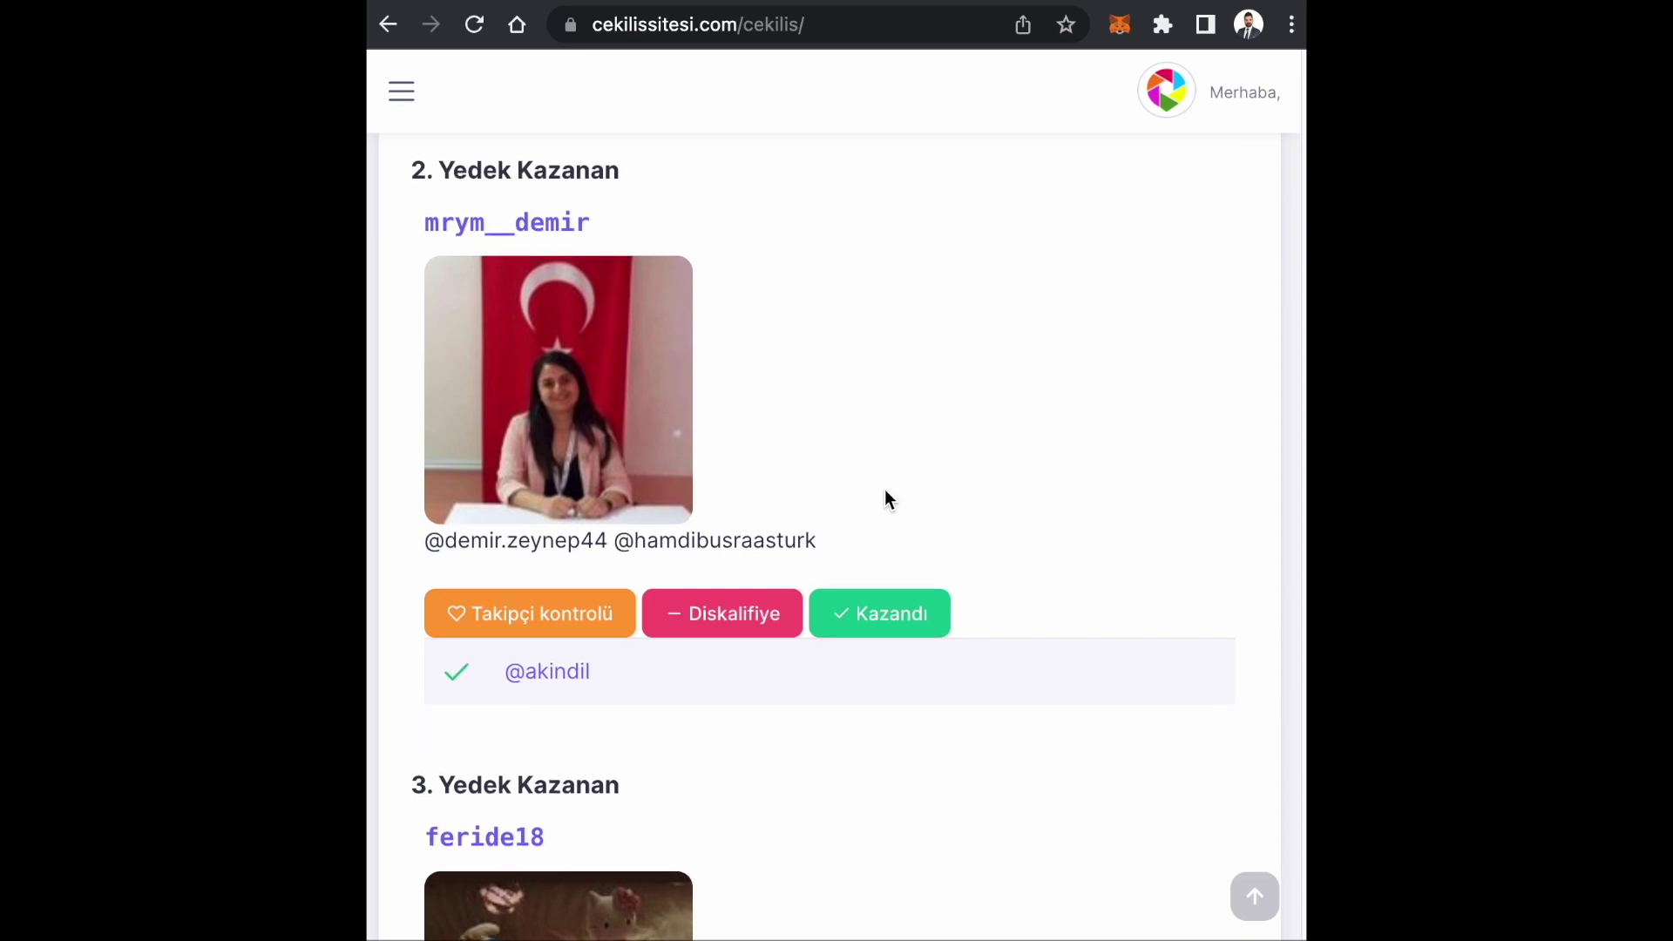
click(498, 781)
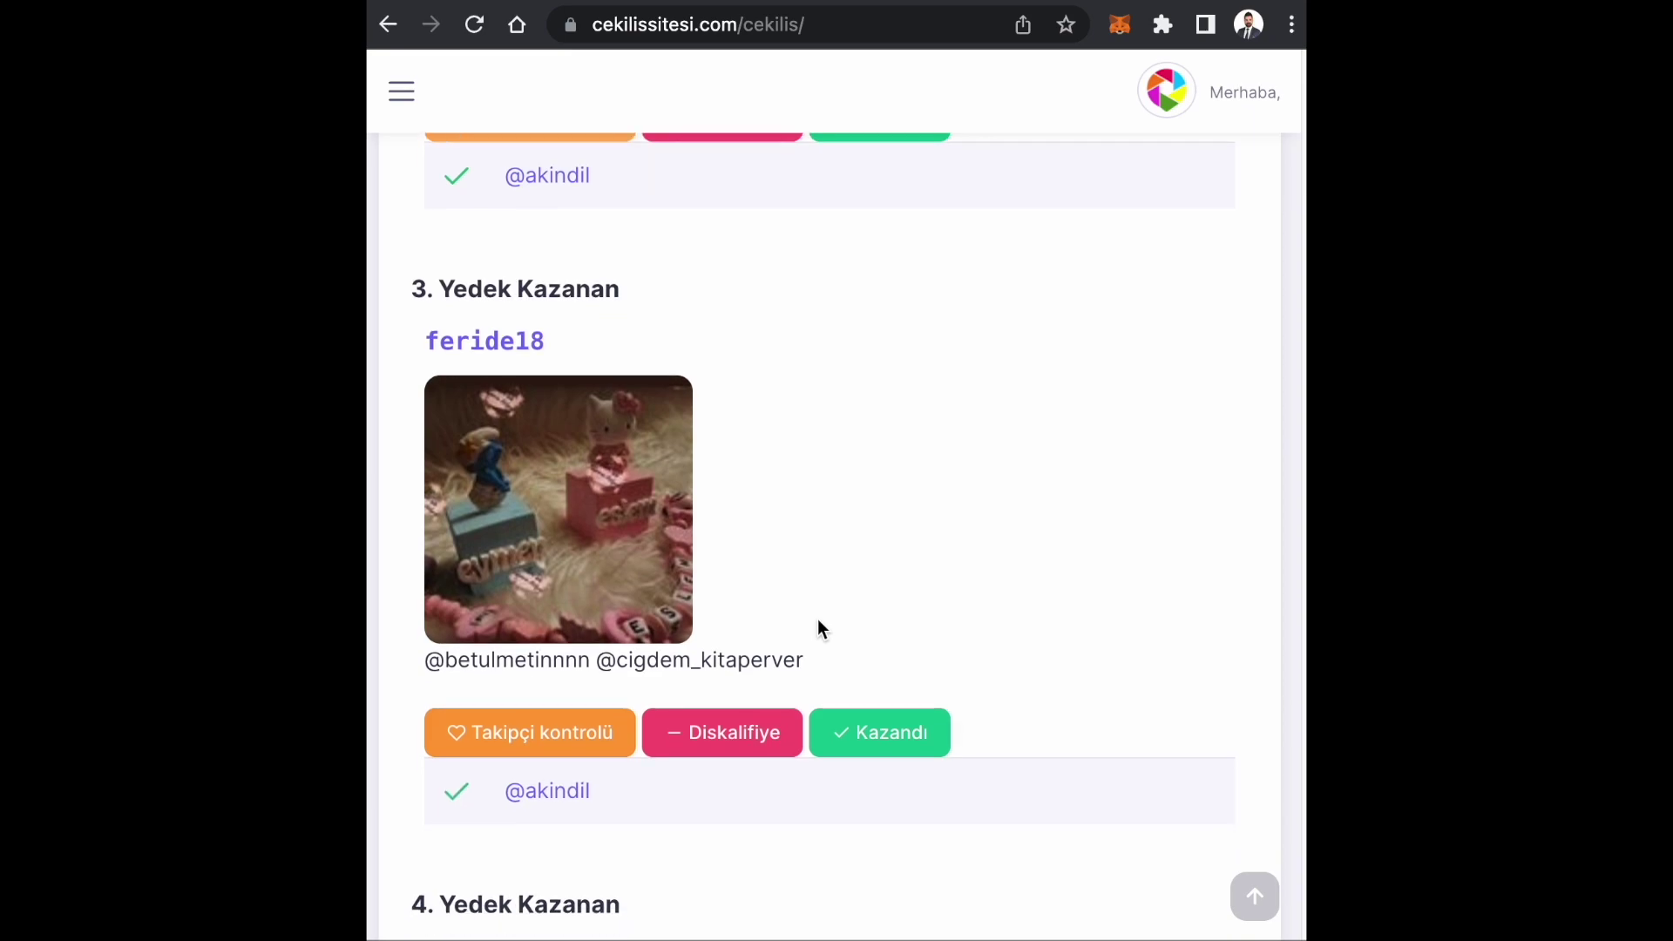
Step: Run the follower check on the fourth and fifth reserve winners of the RFS1 book draw
click(539, 753)
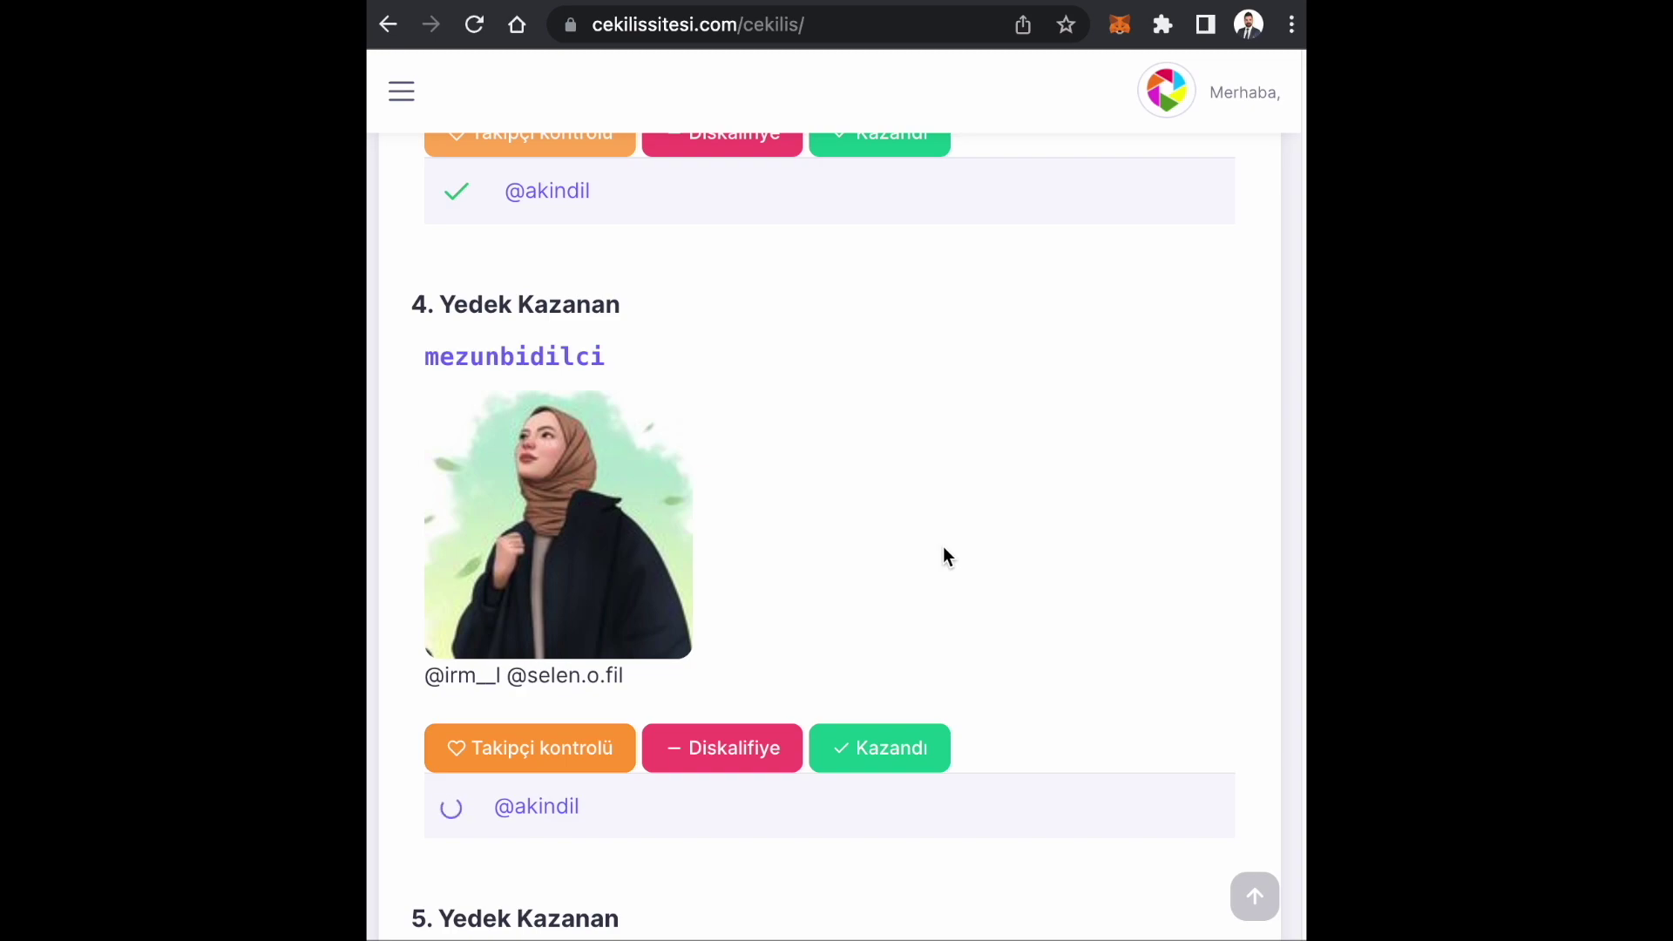
scroll(943, 547, down, 10)
scroll(554, 634, up, 3)
click(554, 634)
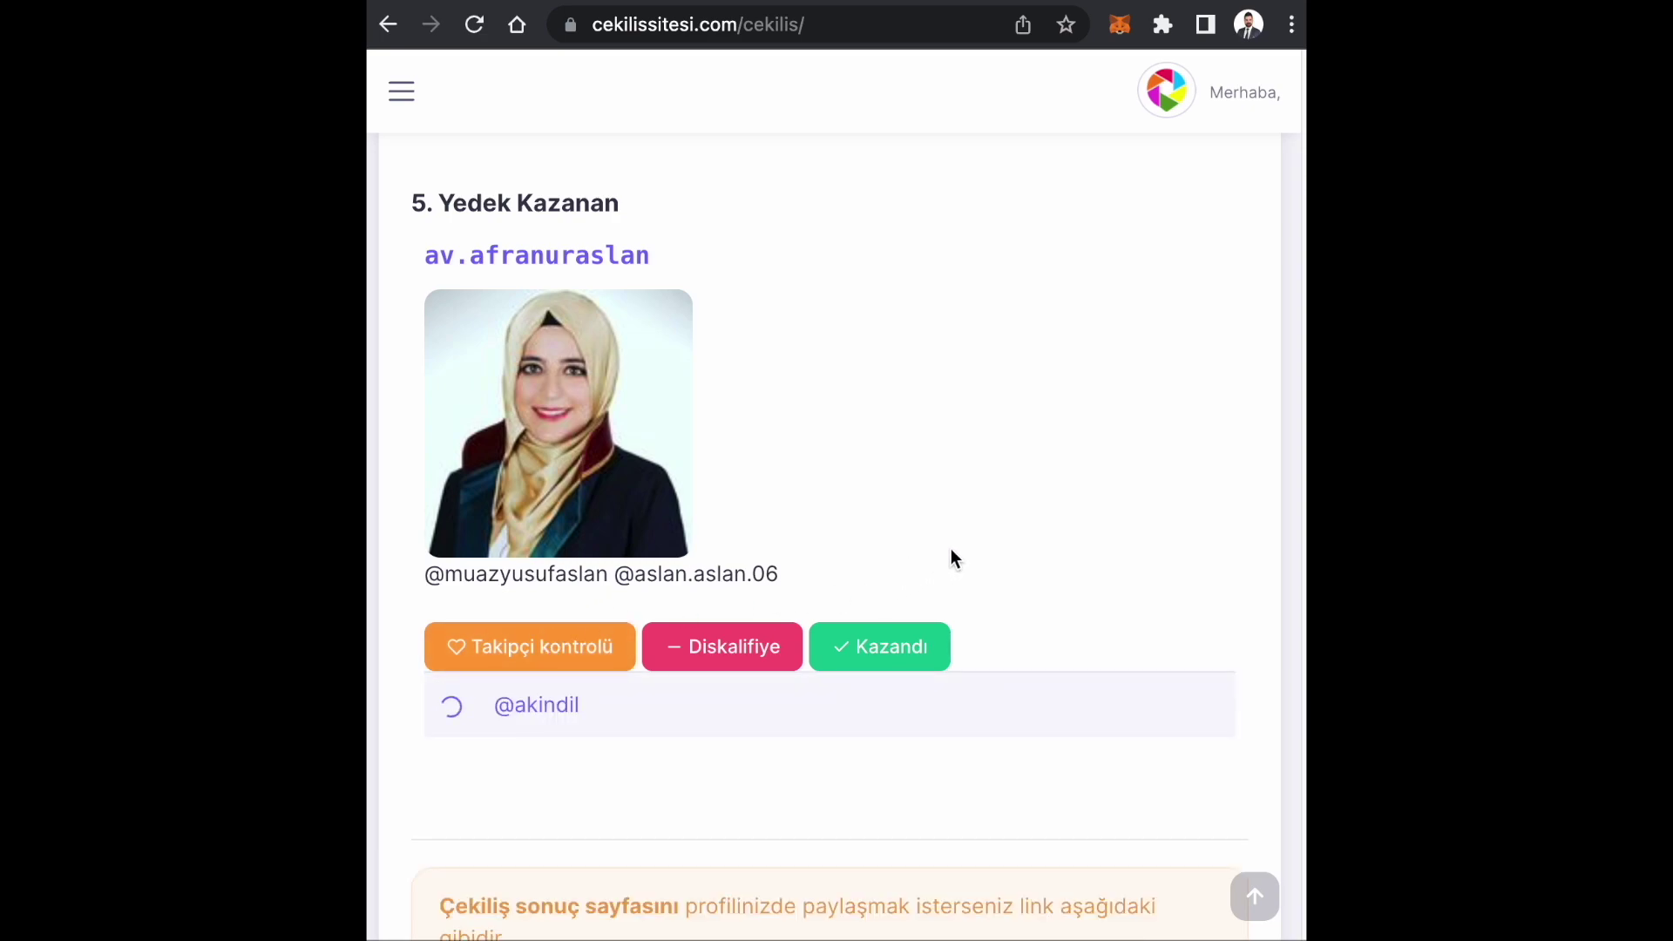
Step: Review the follower check results of the drawn winners and the settings of the RFS1 KİTAP ÇEKİLİŞİ giveaway
scroll(956, 559, up, 20)
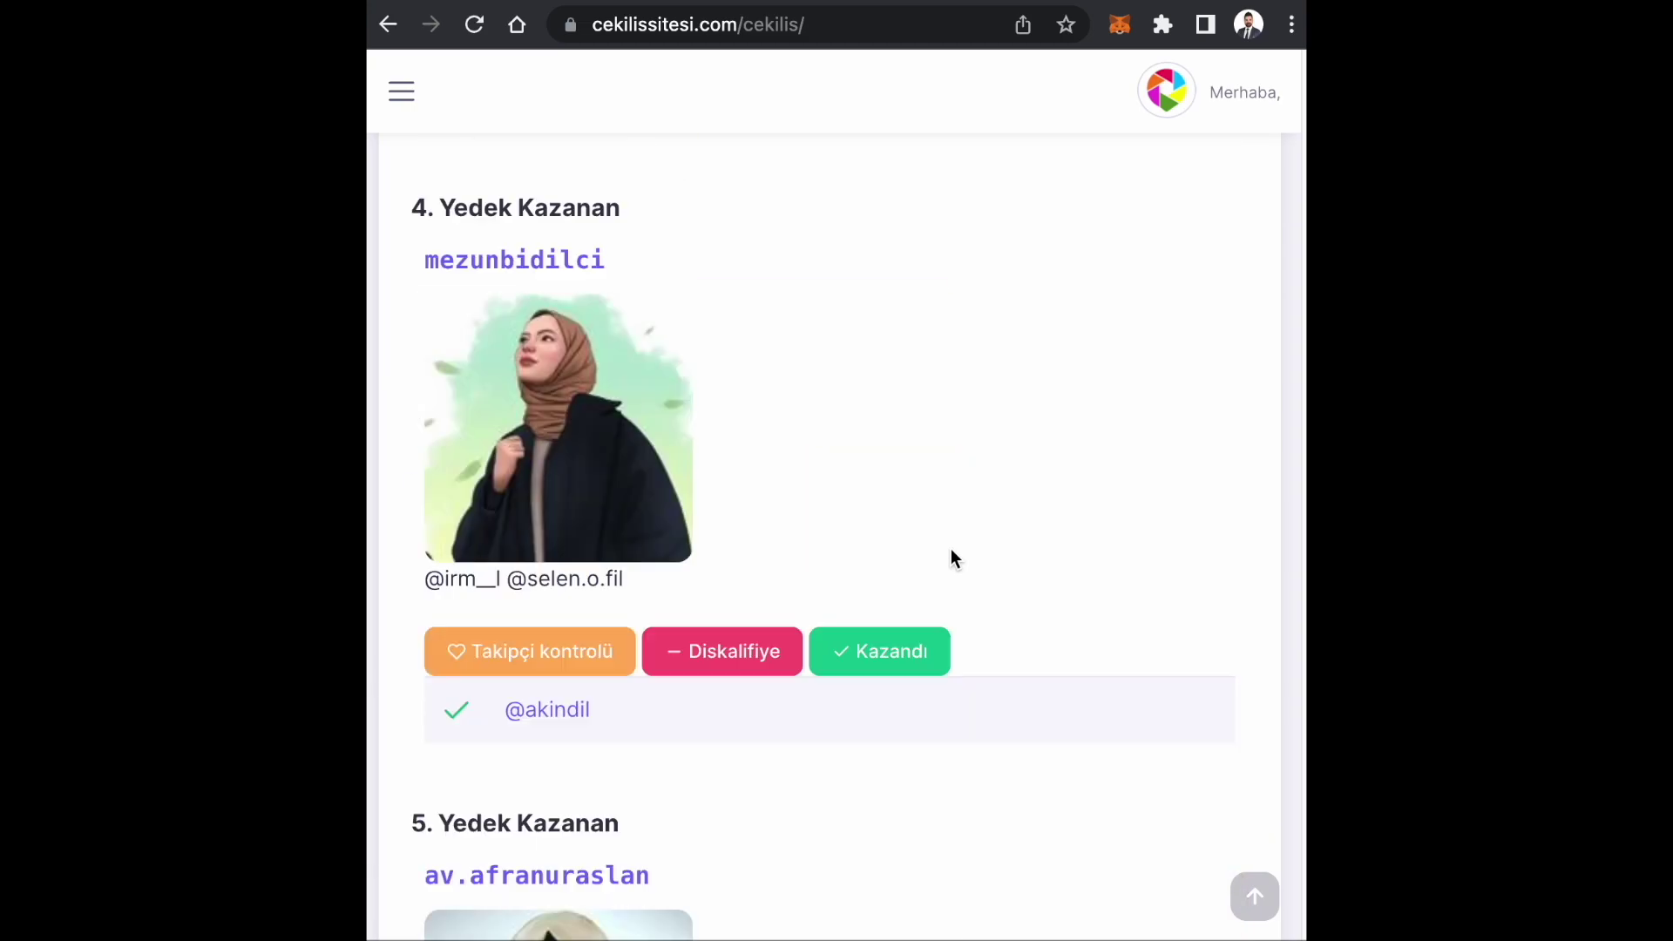
scroll(951, 550, up, 20)
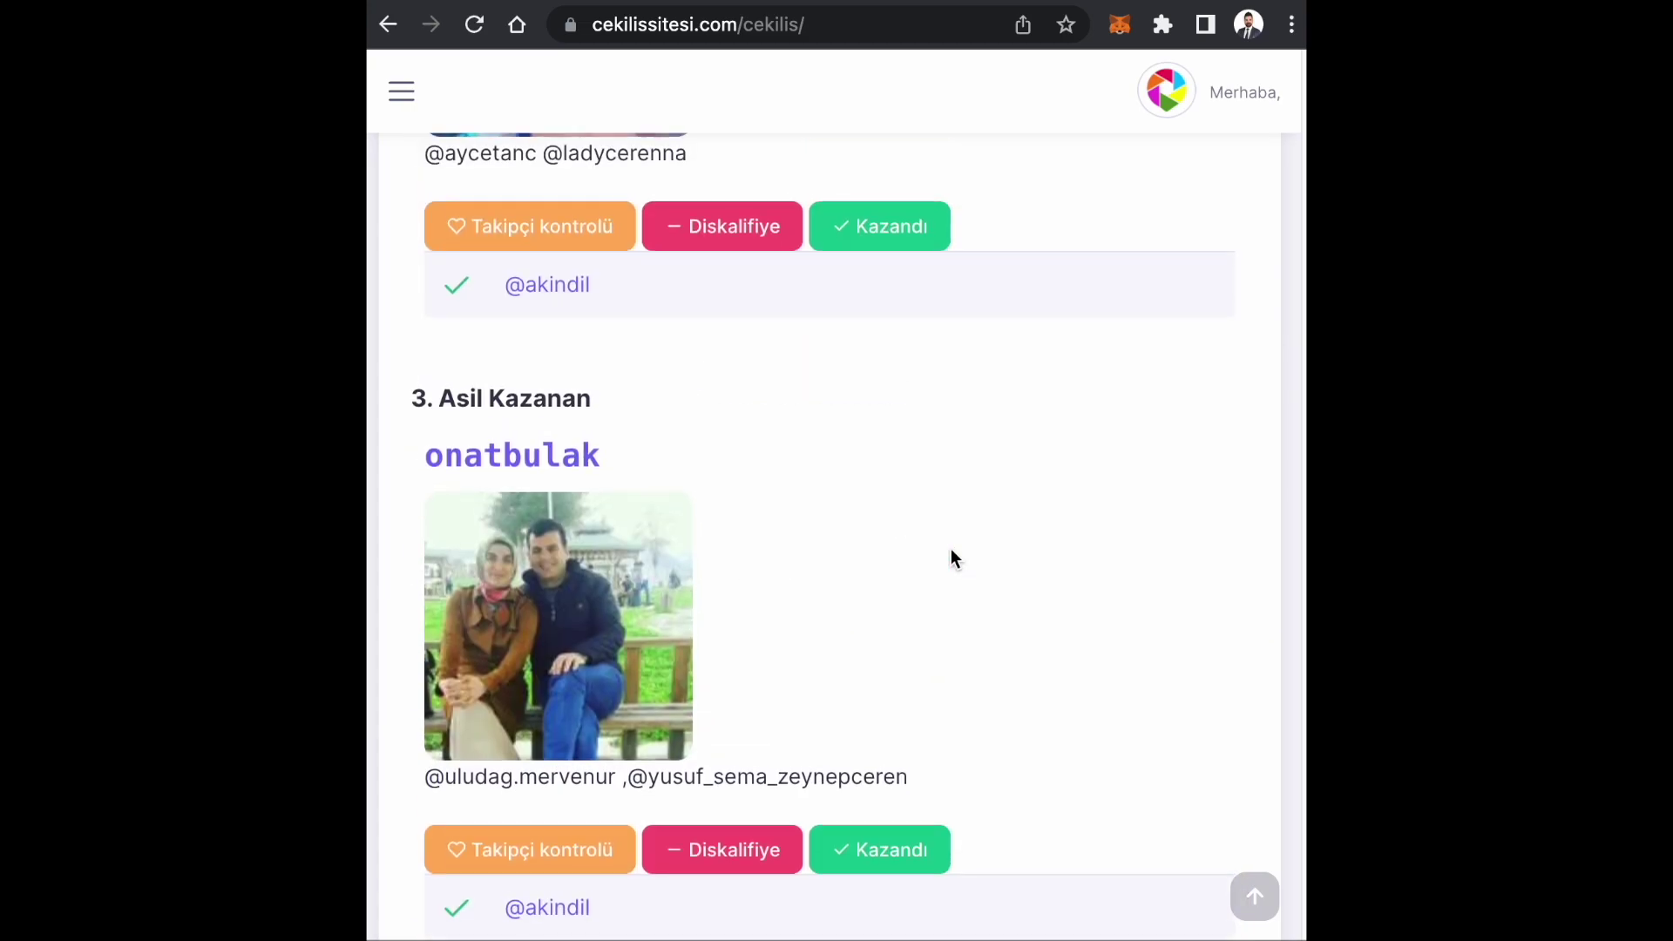
scroll(952, 558, up, 5)
scroll(941, 555, up, 7)
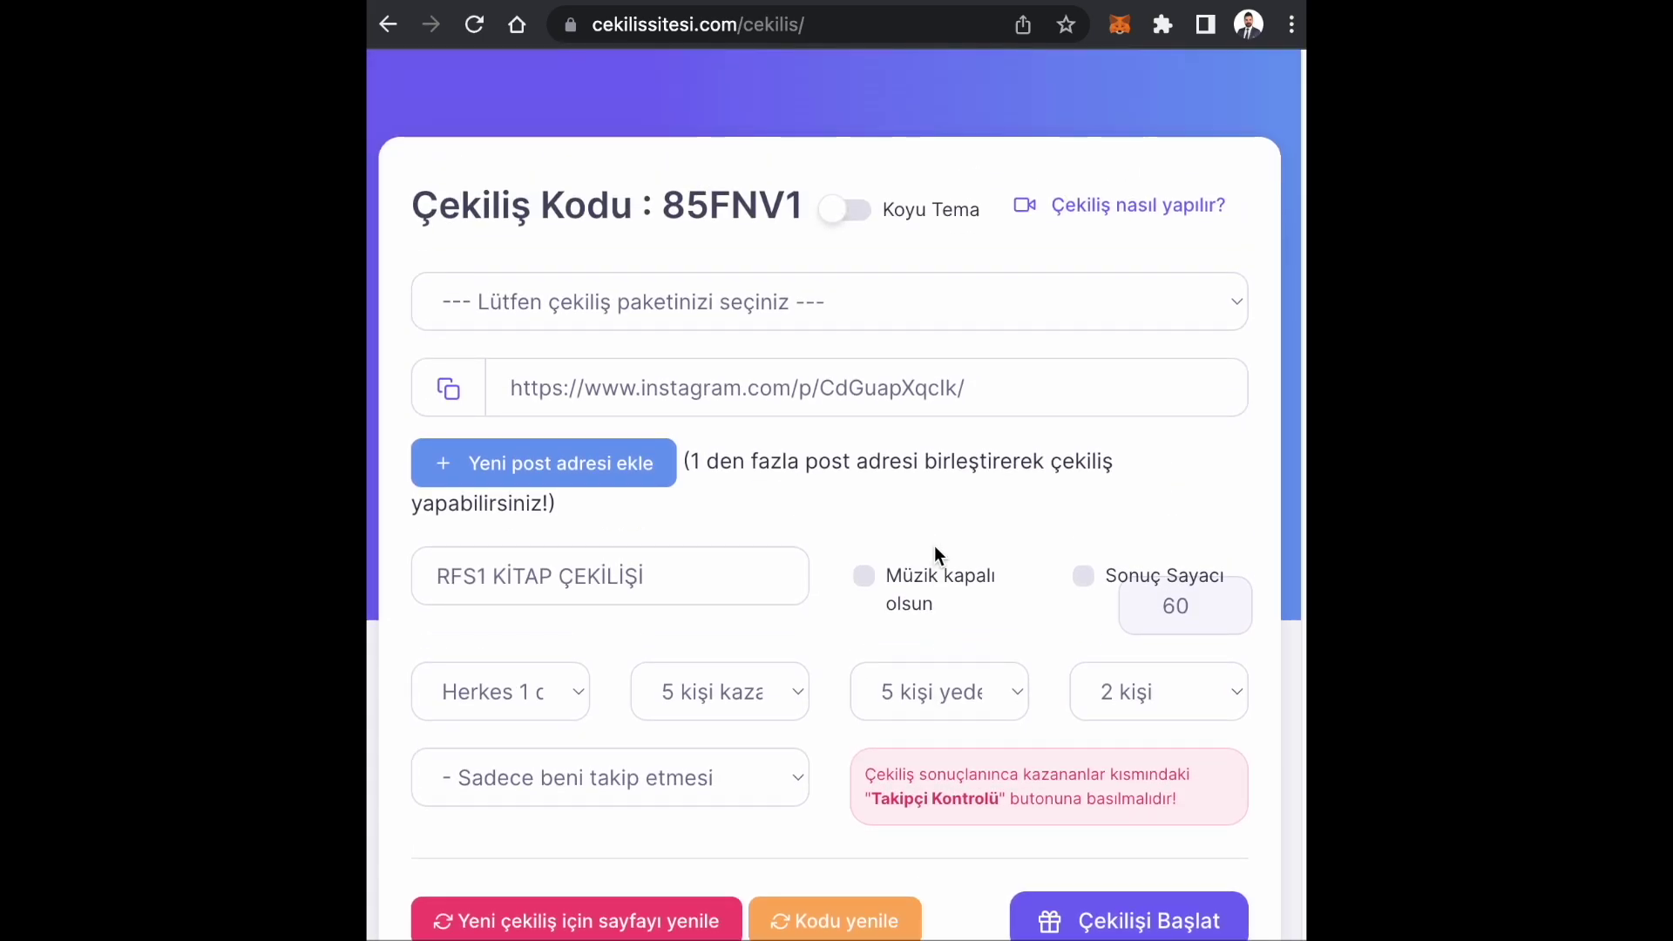
scroll(931, 545, down, 3)
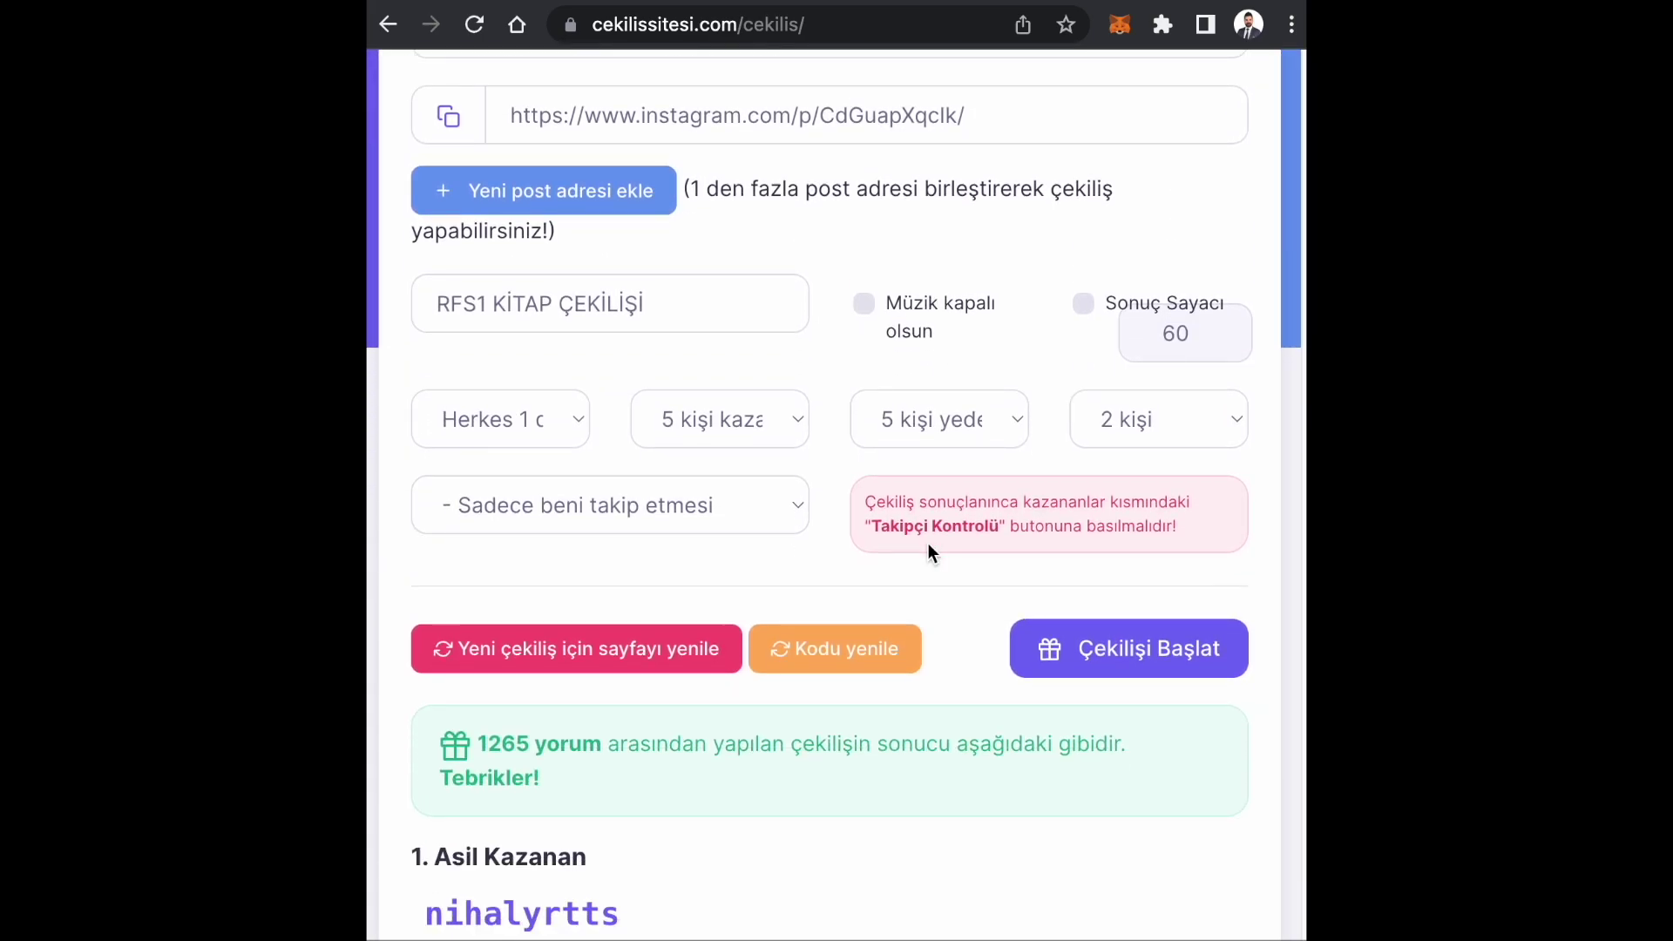
scroll(928, 549, down, 10)
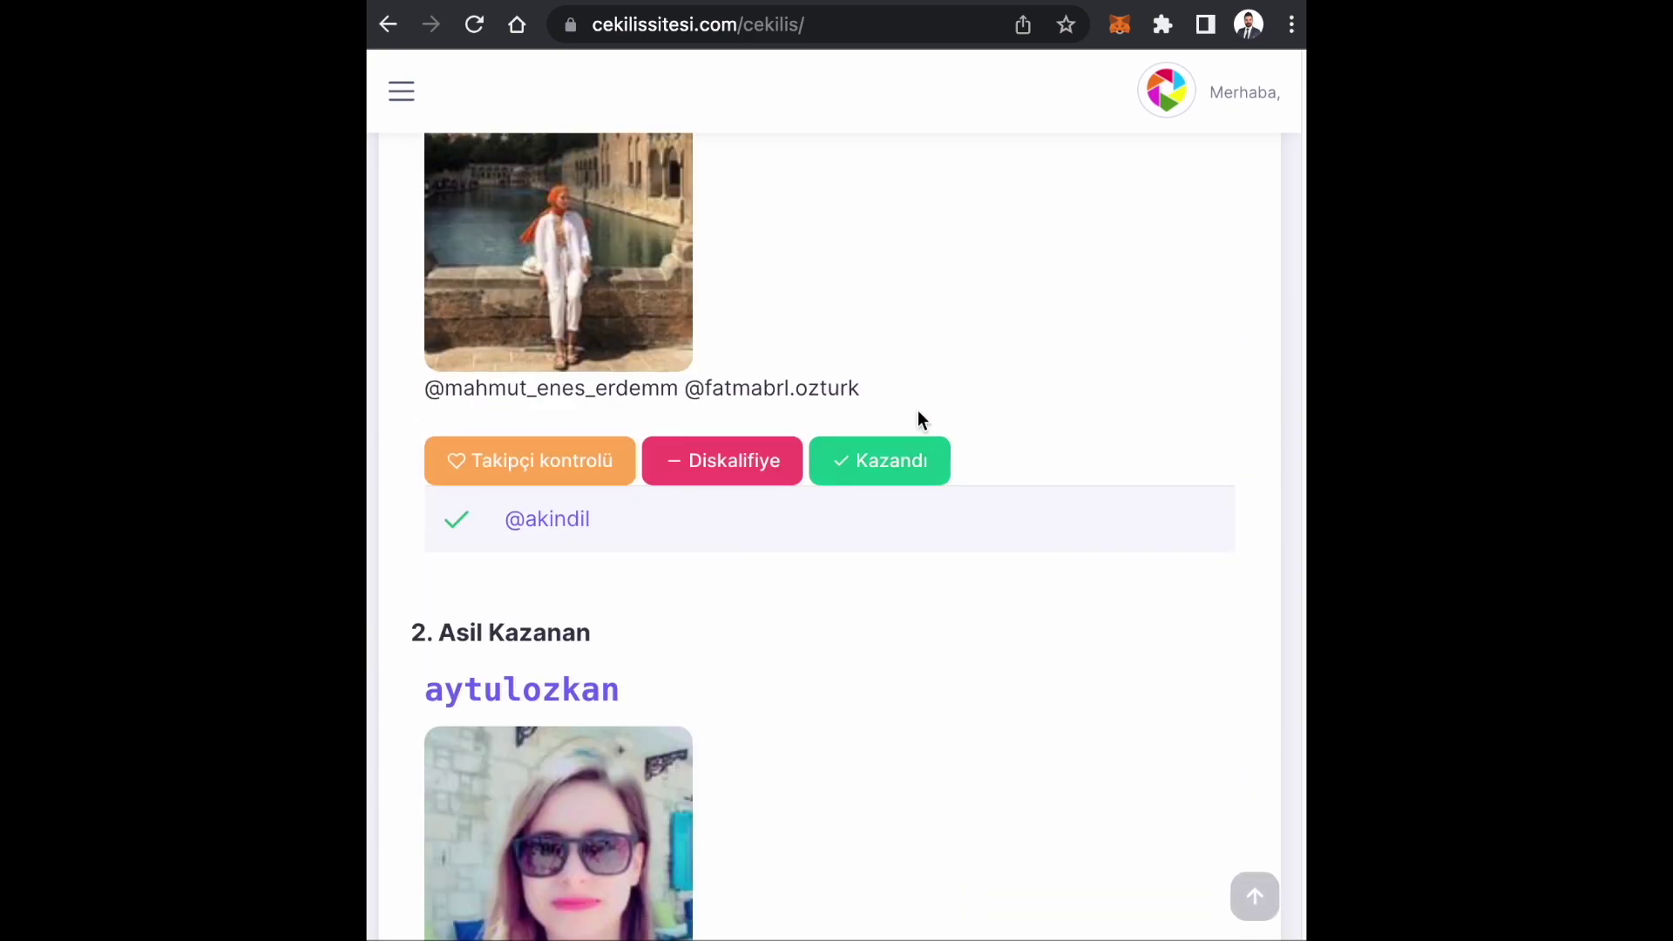